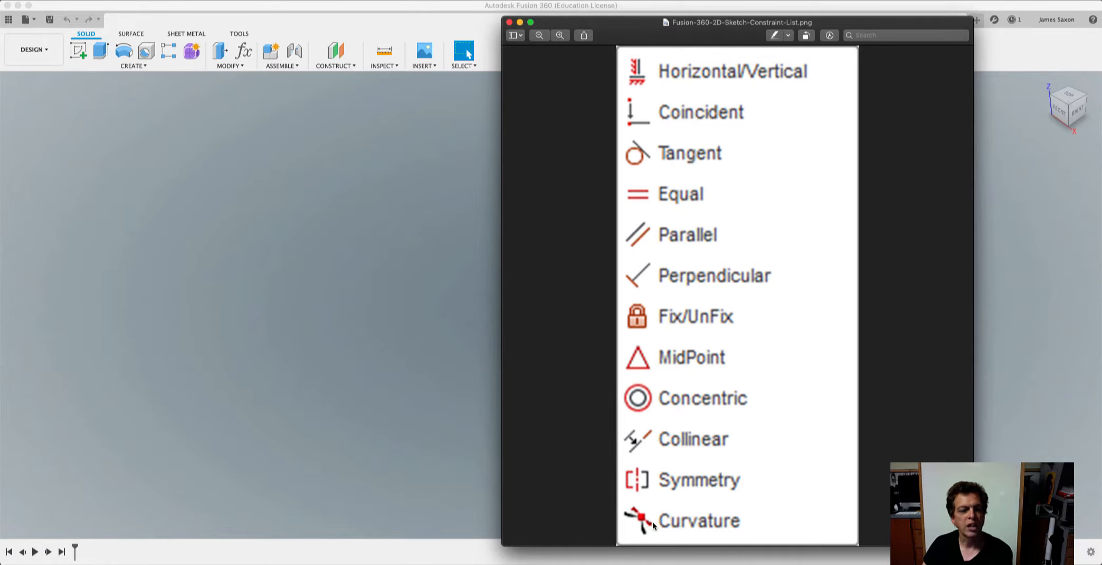
# Create a new design and start a sketch on the front XZ plane.
pyautogui.click(387, 196)
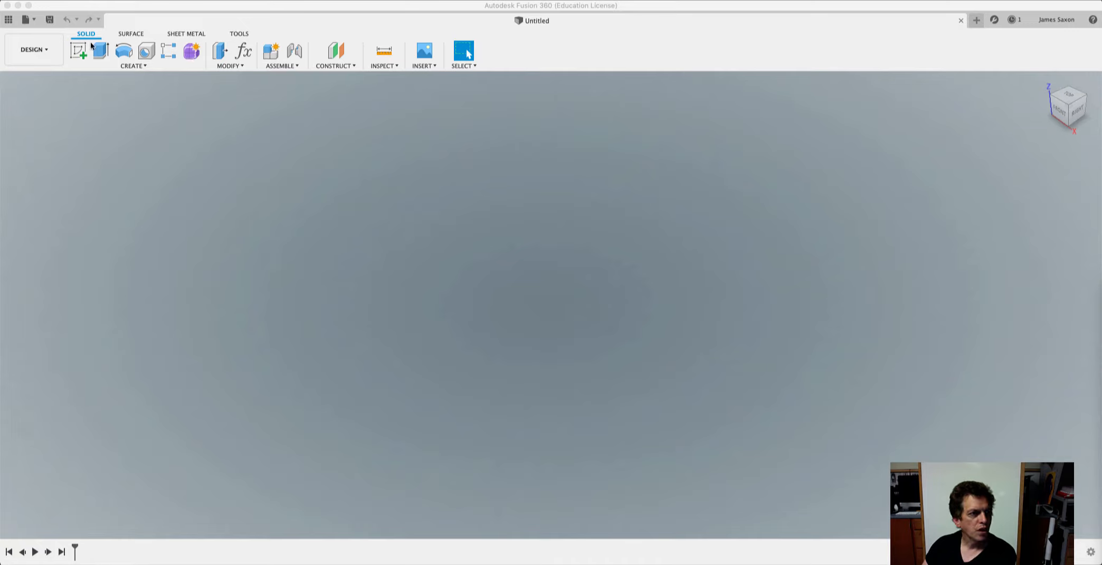
pyautogui.click(25, 20)
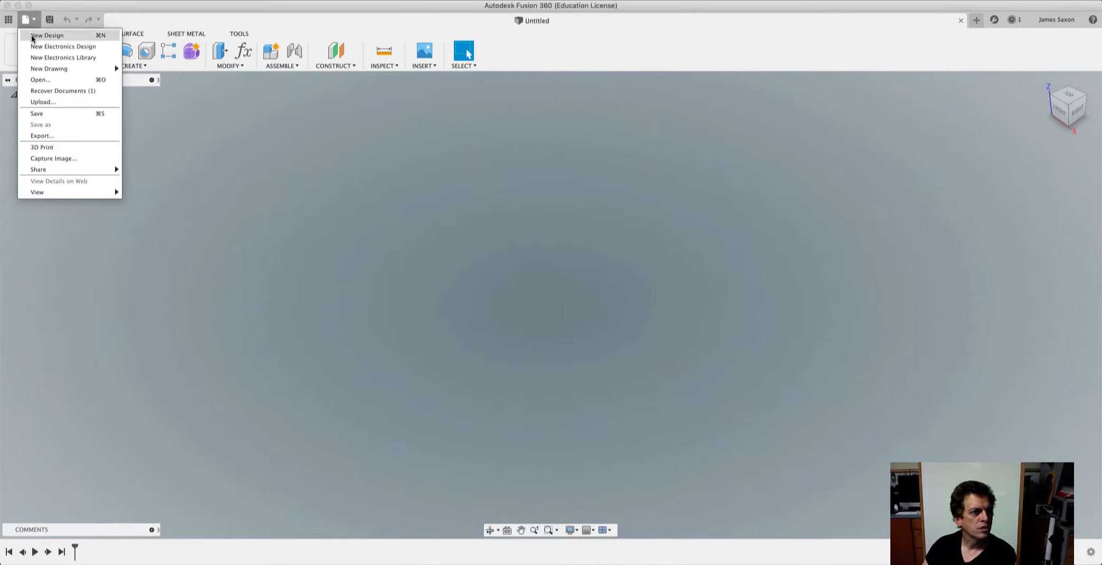
pyautogui.click(32, 37)
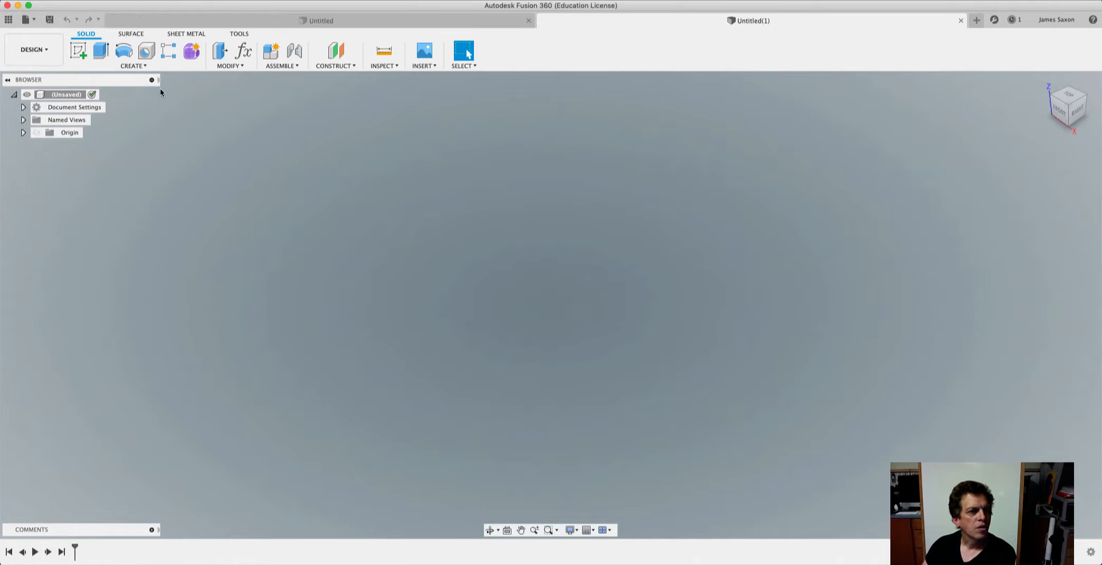
pyautogui.click(141, 66)
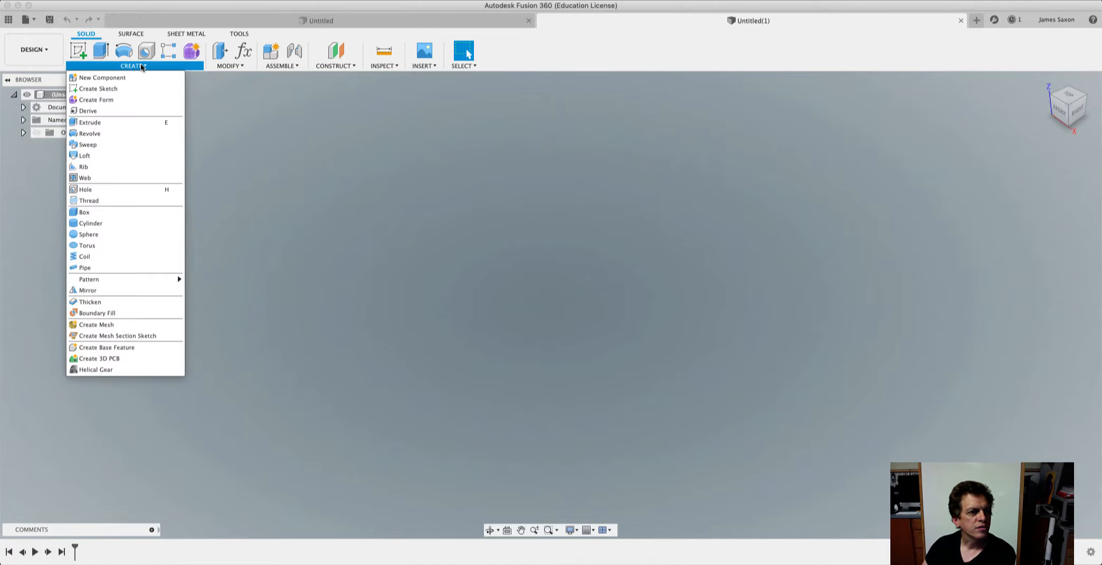
pyautogui.click(118, 89)
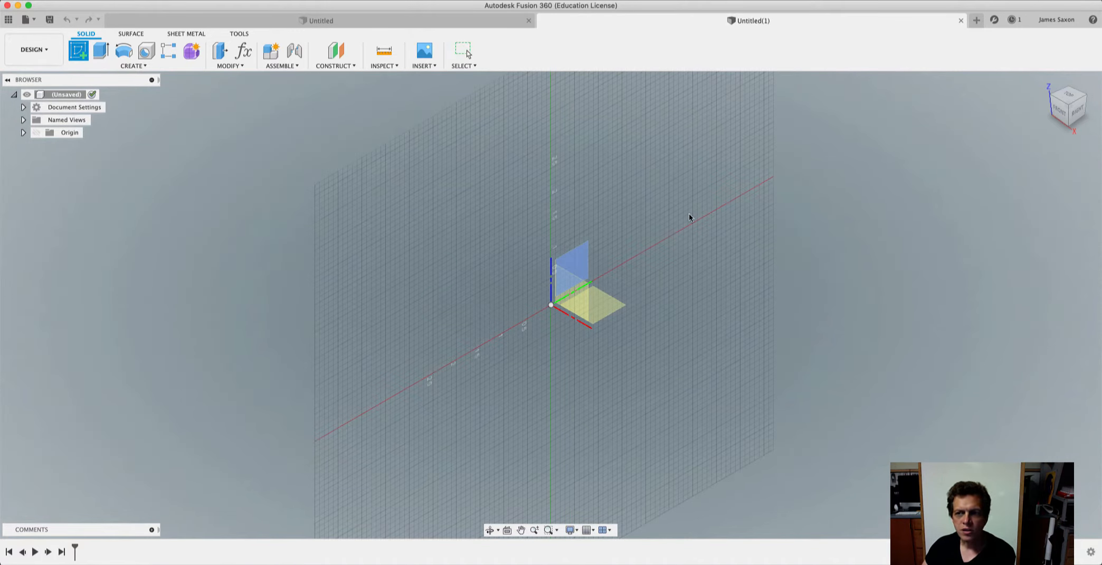
pyautogui.click(1057, 114)
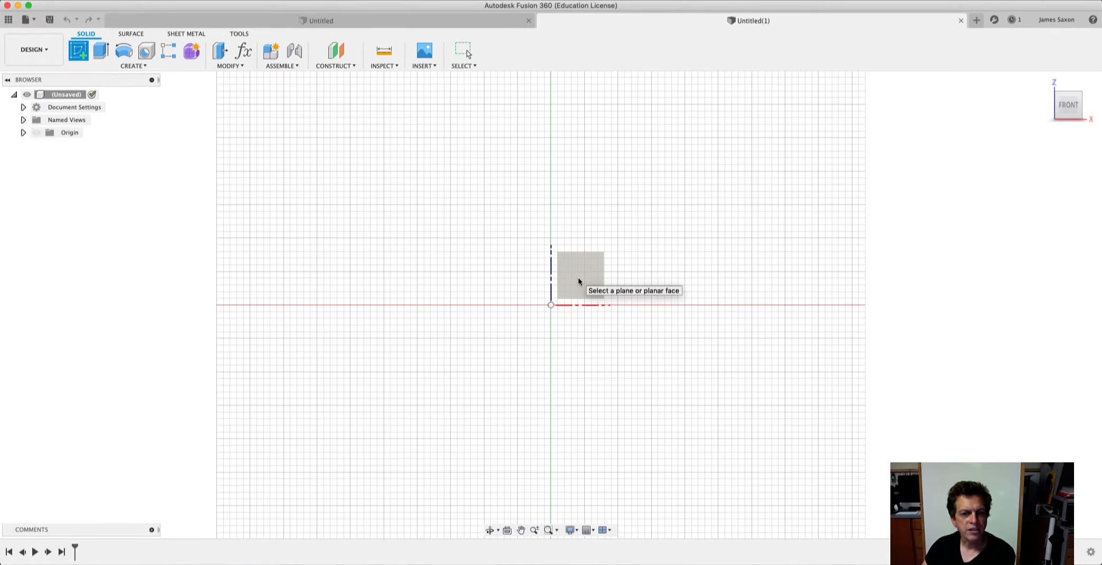
pyautogui.click(578, 280)
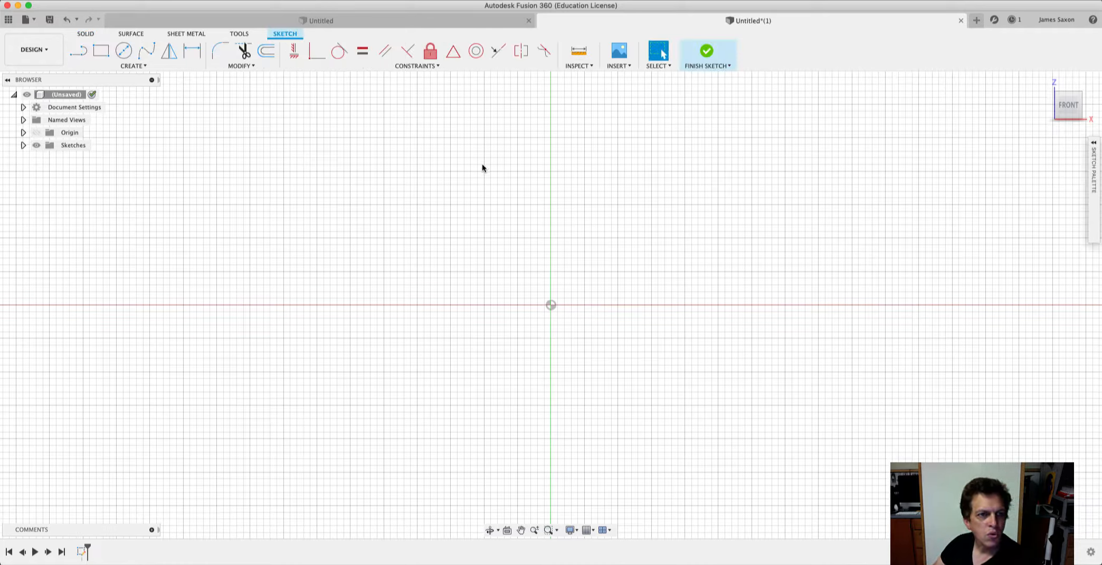
# Sketch a closed irregular four-sided outline with the Line tool above the origin, its left side about 1.87 in long.
pyautogui.click(76, 54)
pyautogui.click(417, 171)
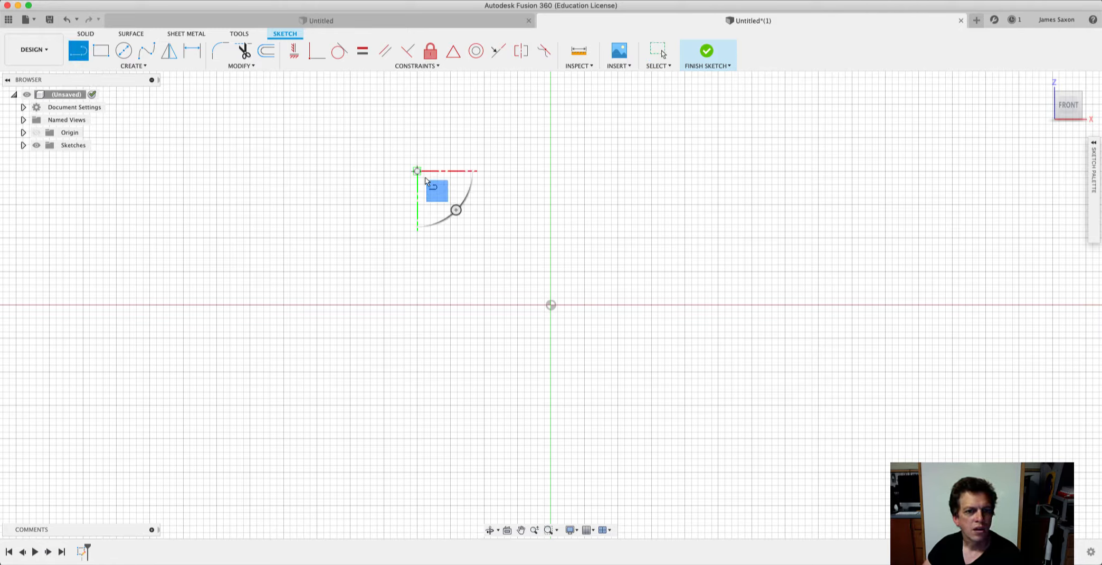
pyautogui.click(577, 144)
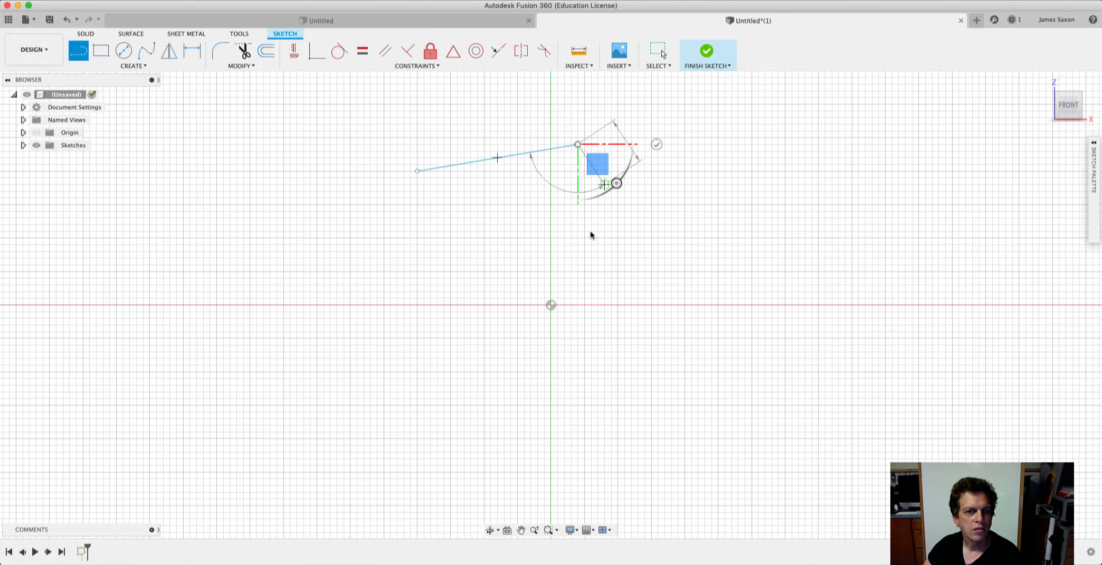
pyautogui.click(564, 252)
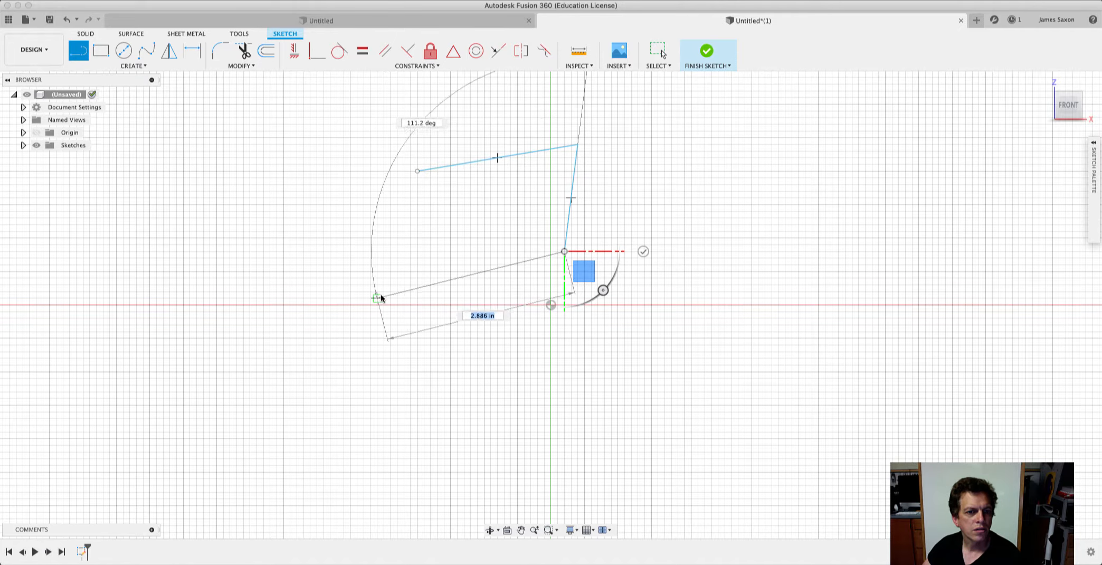
pyautogui.click(383, 291)
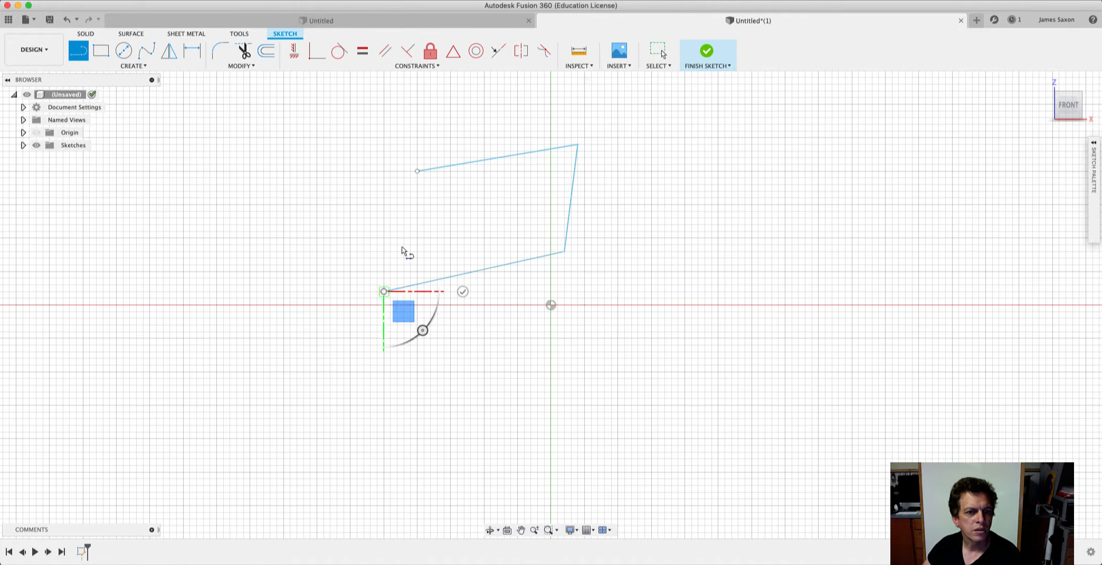
pyautogui.click(417, 171)
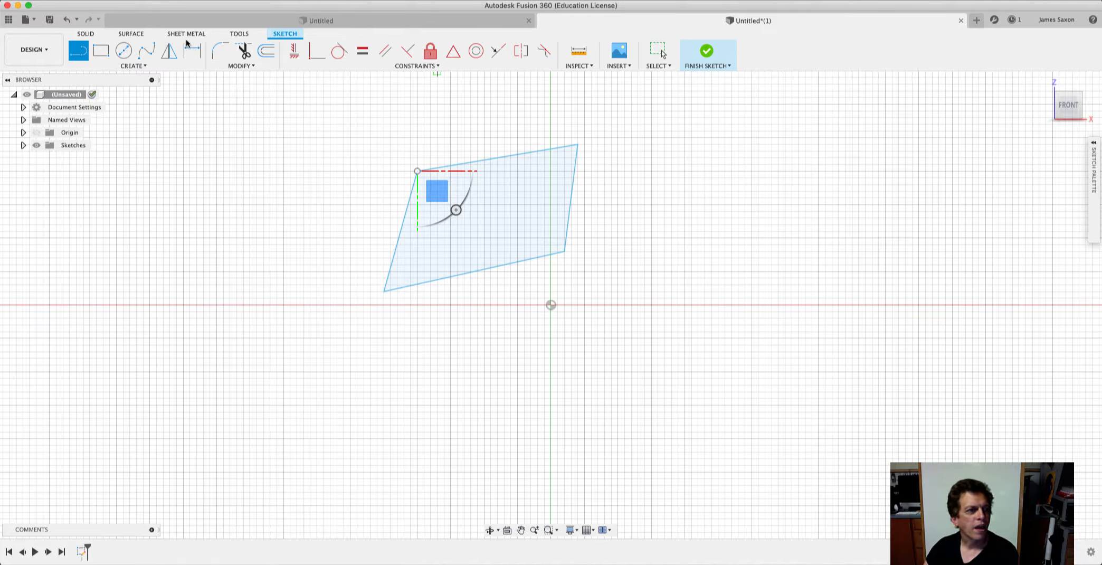
# Sketch a two-point rectangle to the right of the irregular four-sided outline.
pyautogui.click(101, 51)
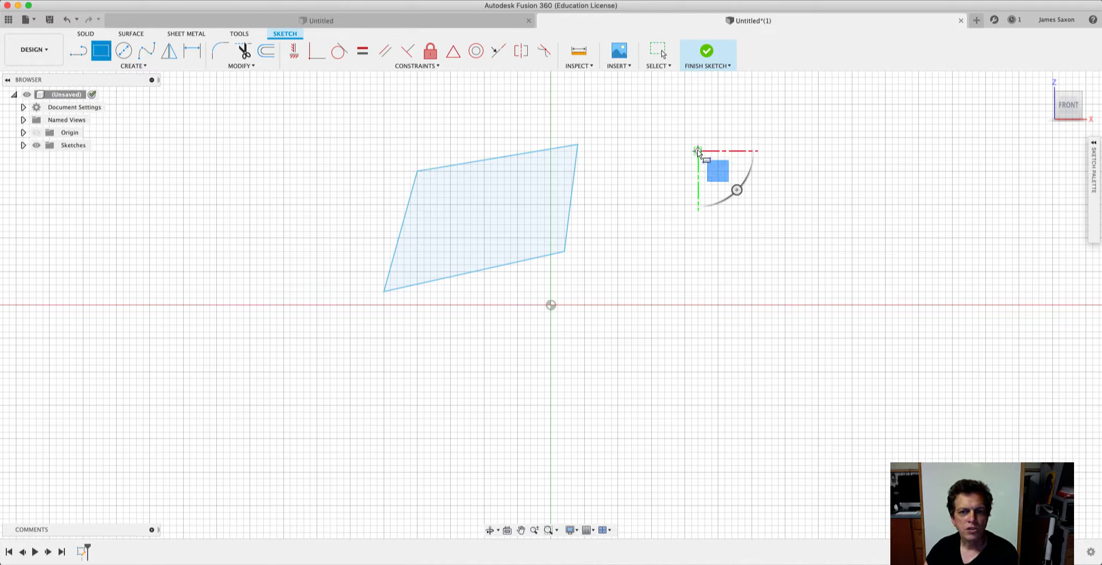
pyautogui.click(879, 270)
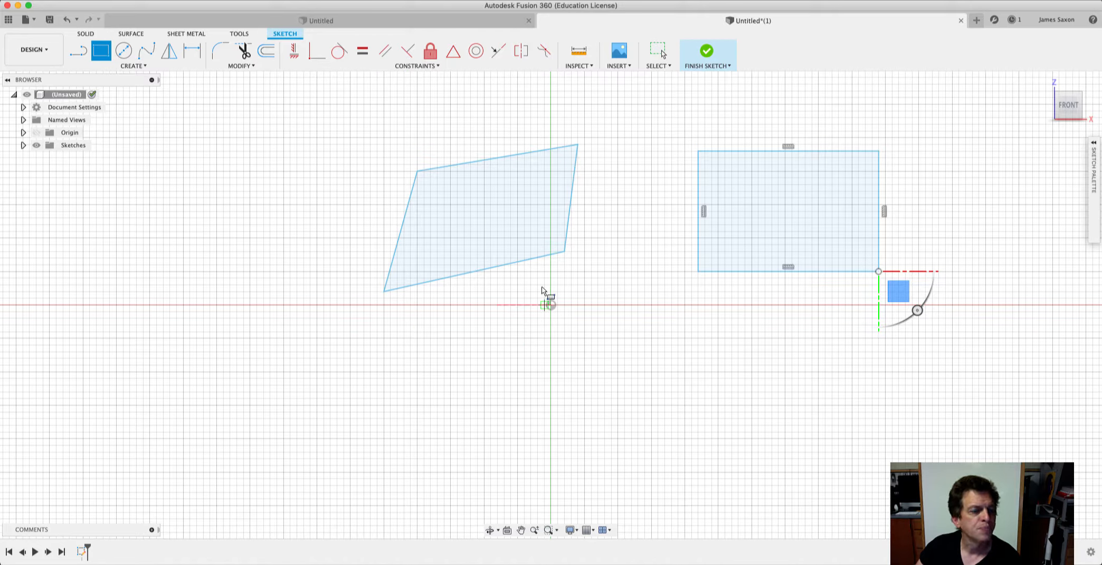
# Apply the Horizontal/Vertical constraint to all four sides of the irregular outline, squaring it into a rectangle.
pyautogui.click(426, 66)
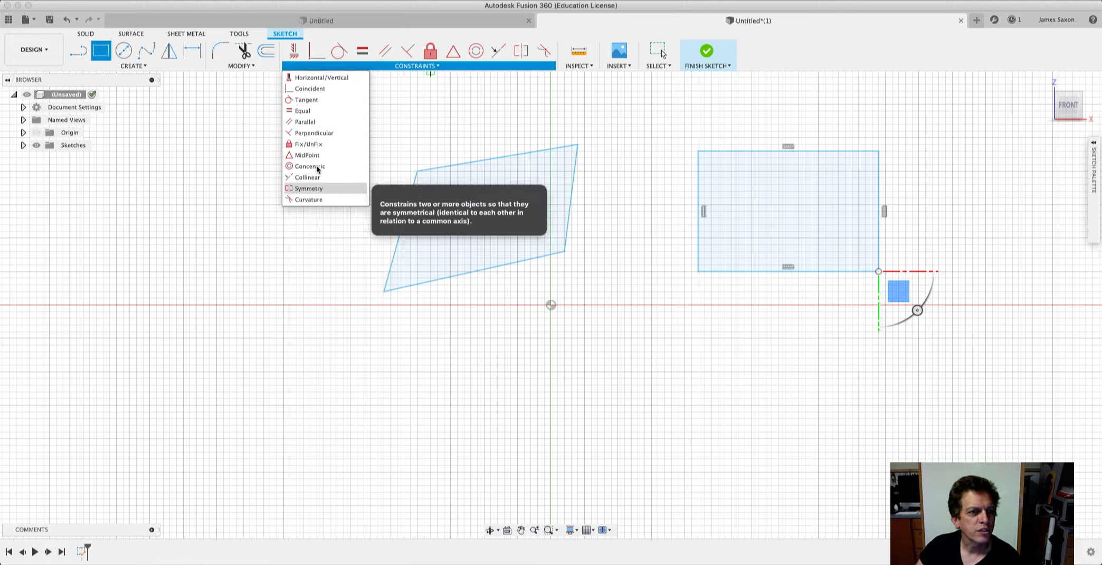
pyautogui.click(321, 78)
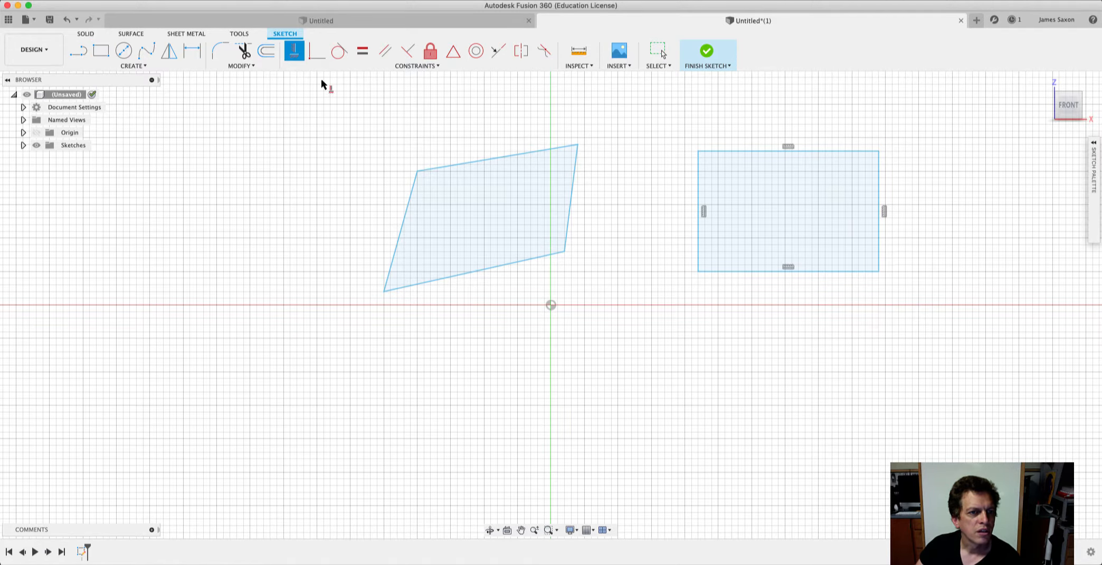
pyautogui.click(573, 199)
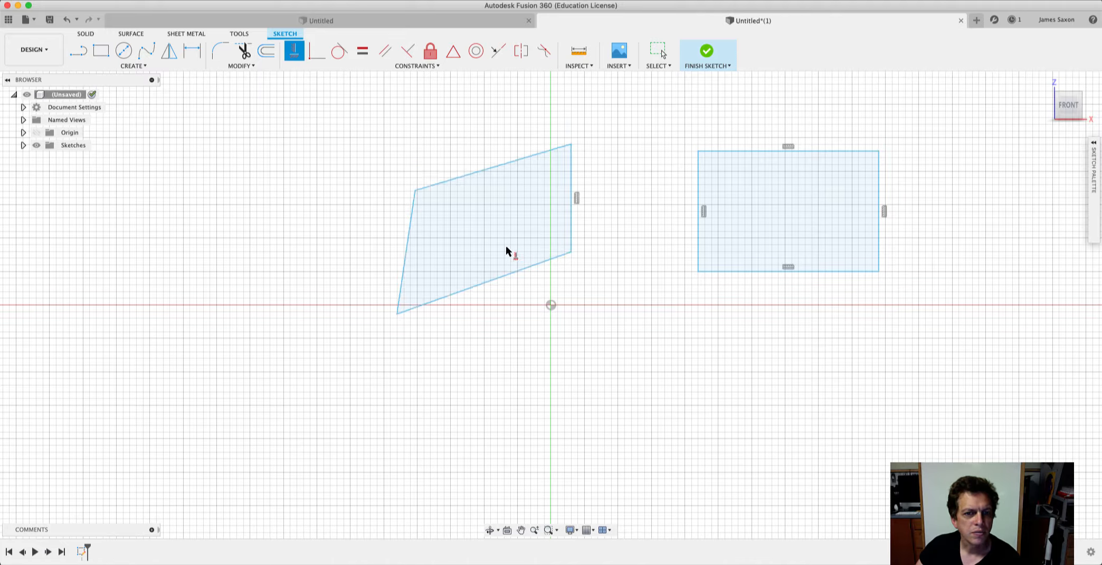
pyautogui.click(410, 236)
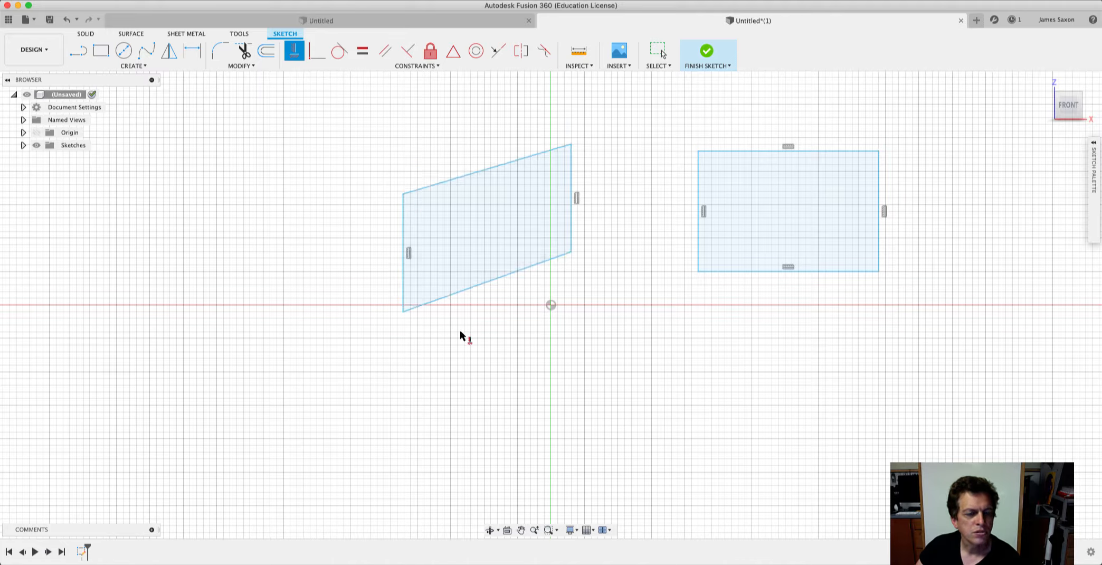
pyautogui.click(487, 173)
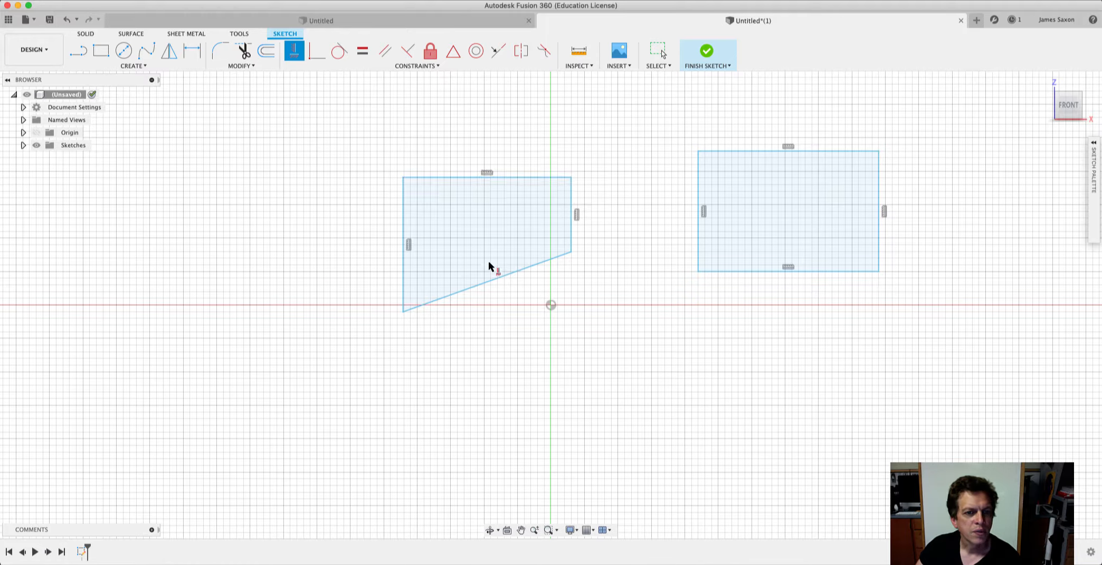
pyautogui.click(491, 282)
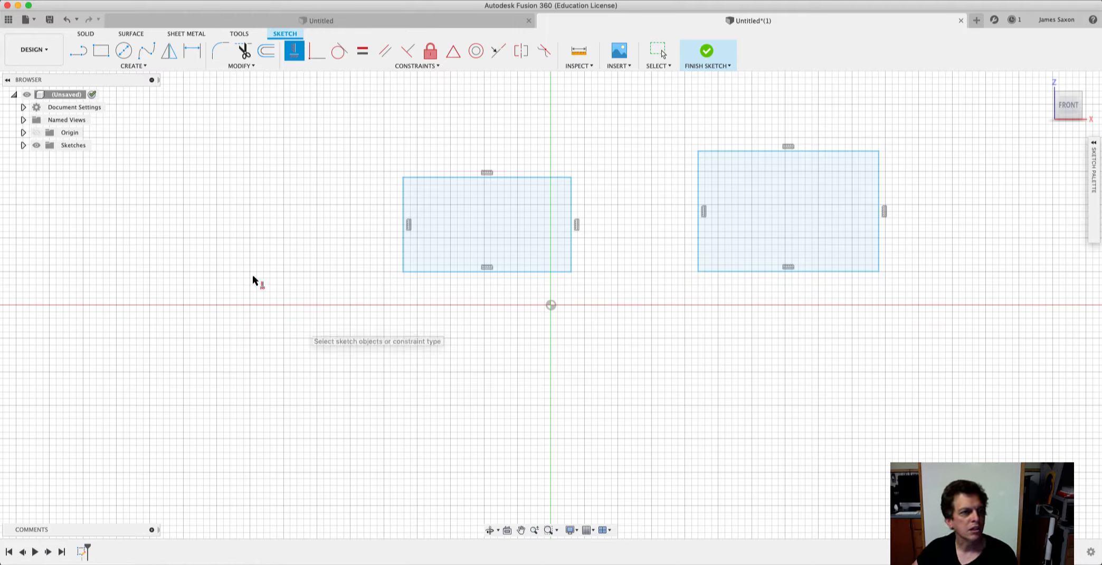
# Sketch a single slanted line about 2.22 in long at the sketch's lower left and constrain it vertical.
pyautogui.click(146, 66)
pyautogui.click(143, 77)
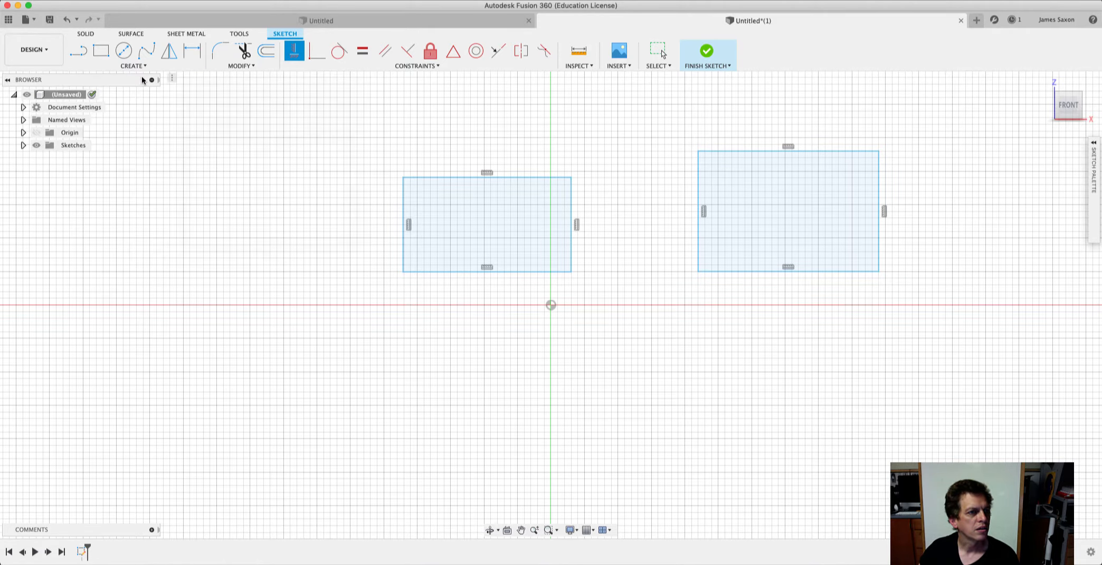
pyautogui.click(204, 425)
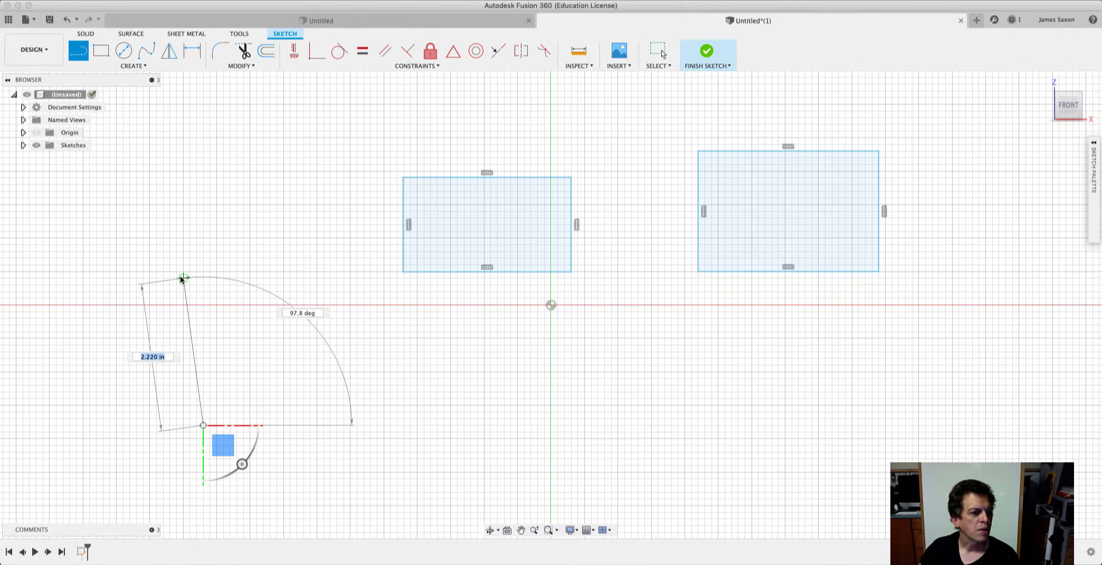
pyautogui.click(184, 278)
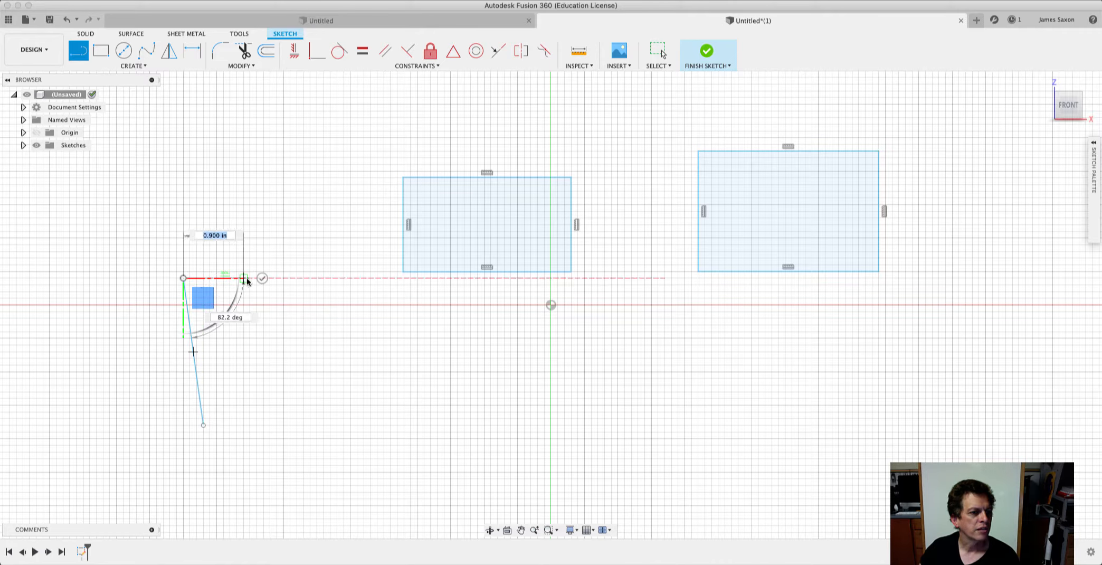
pyautogui.click(262, 279)
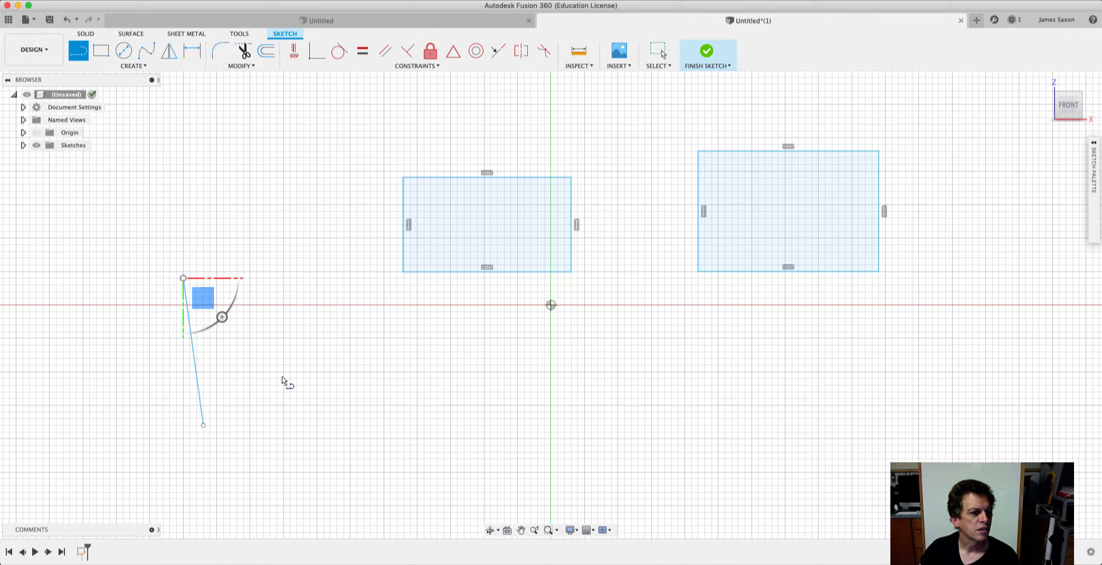
pyautogui.click(295, 51)
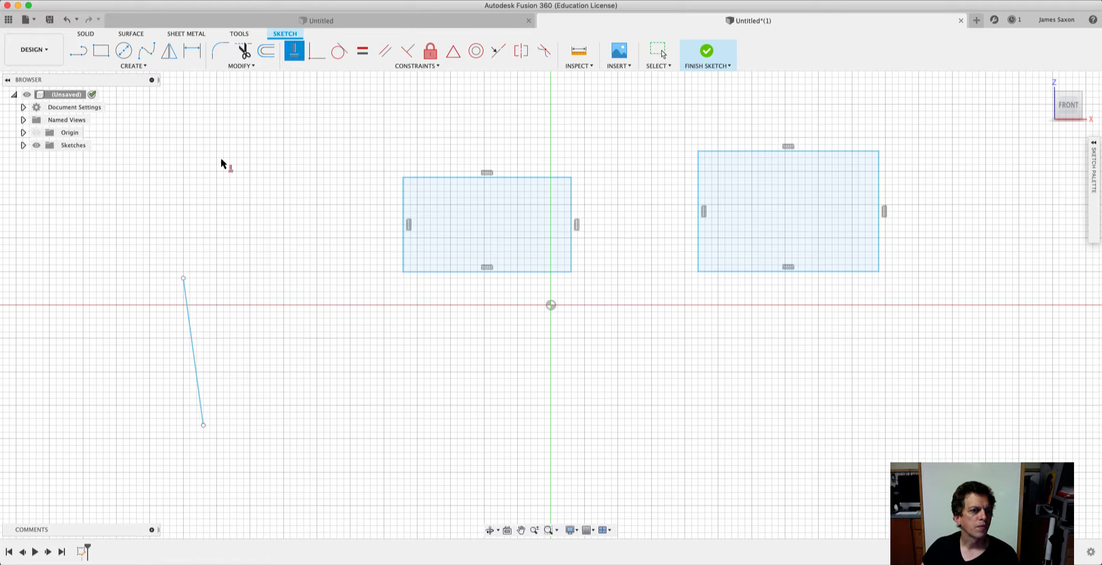
pyautogui.click(194, 353)
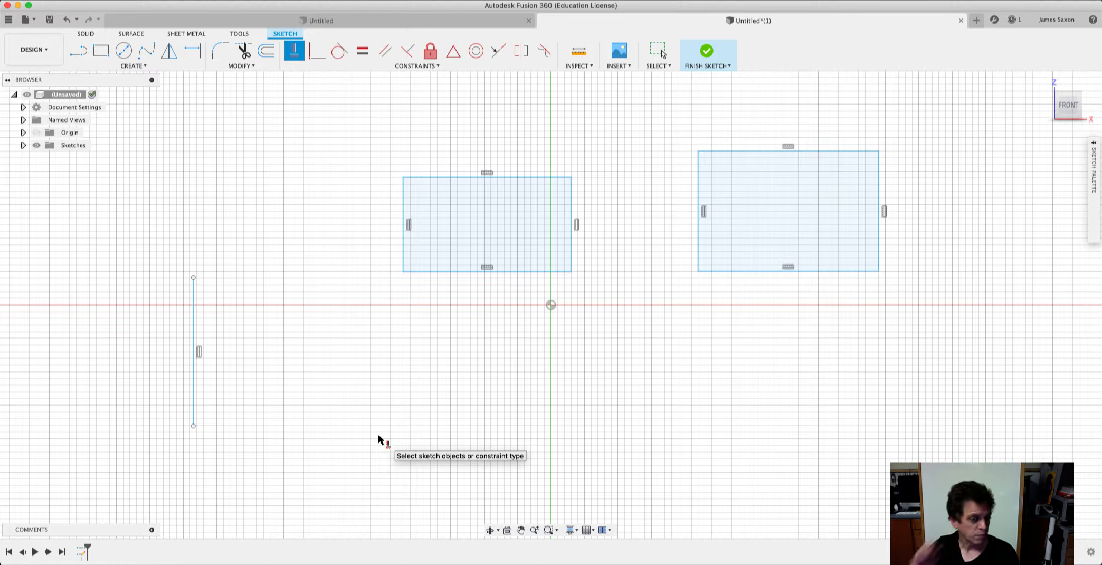
# Sketch a closed irregular eight-sided outline with the Line tool below the rectangles, its long bottom side about 4.06 in.
pyautogui.press('l')
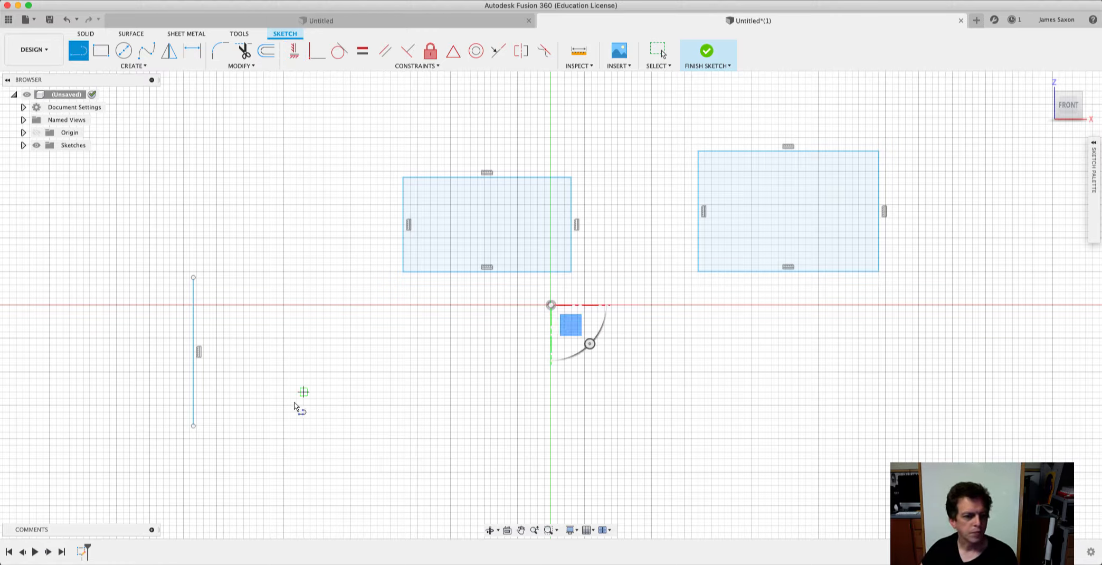
pyautogui.click(297, 425)
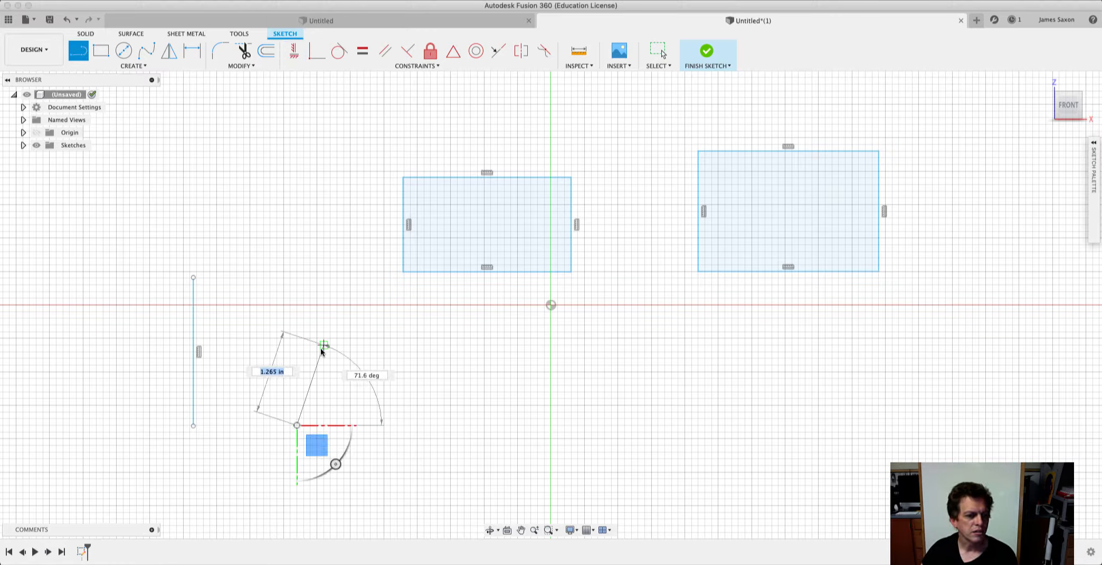
pyautogui.click(324, 345)
pyautogui.click(457, 365)
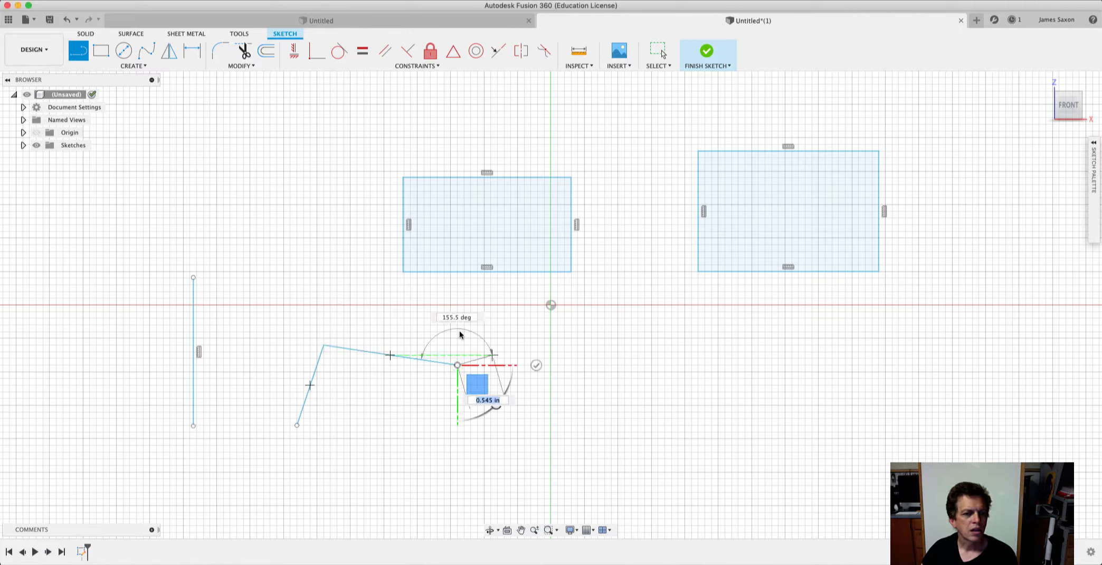
pyautogui.click(437, 318)
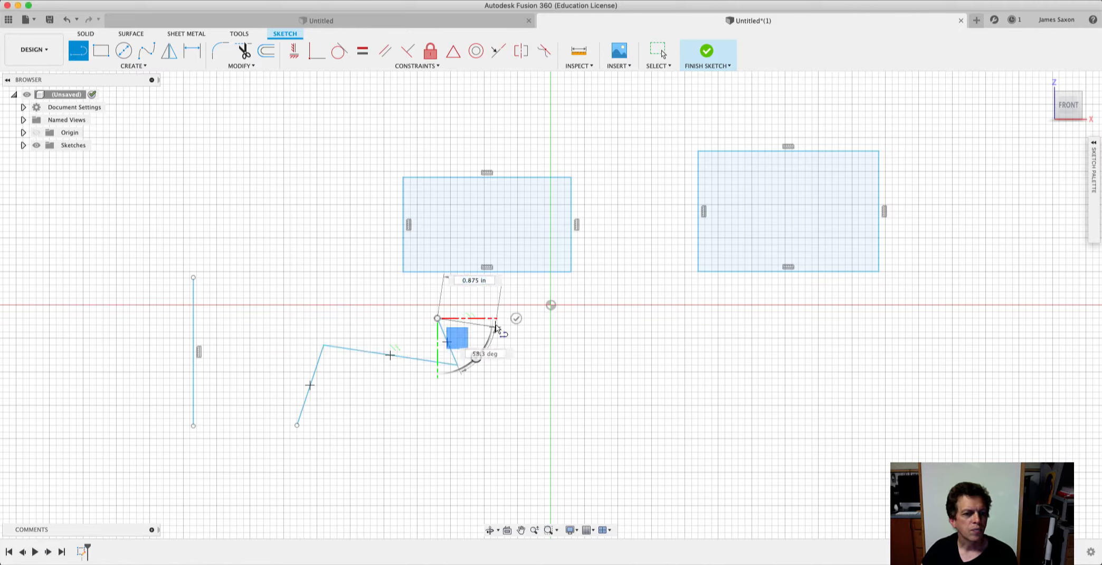
pyautogui.click(495, 326)
pyautogui.click(495, 405)
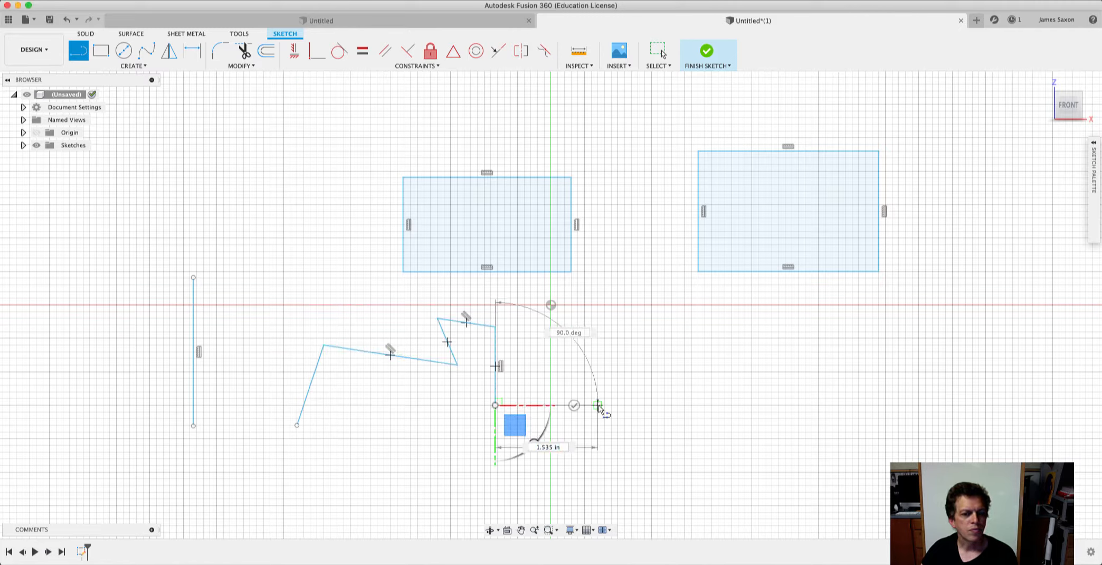
pyautogui.click(598, 405)
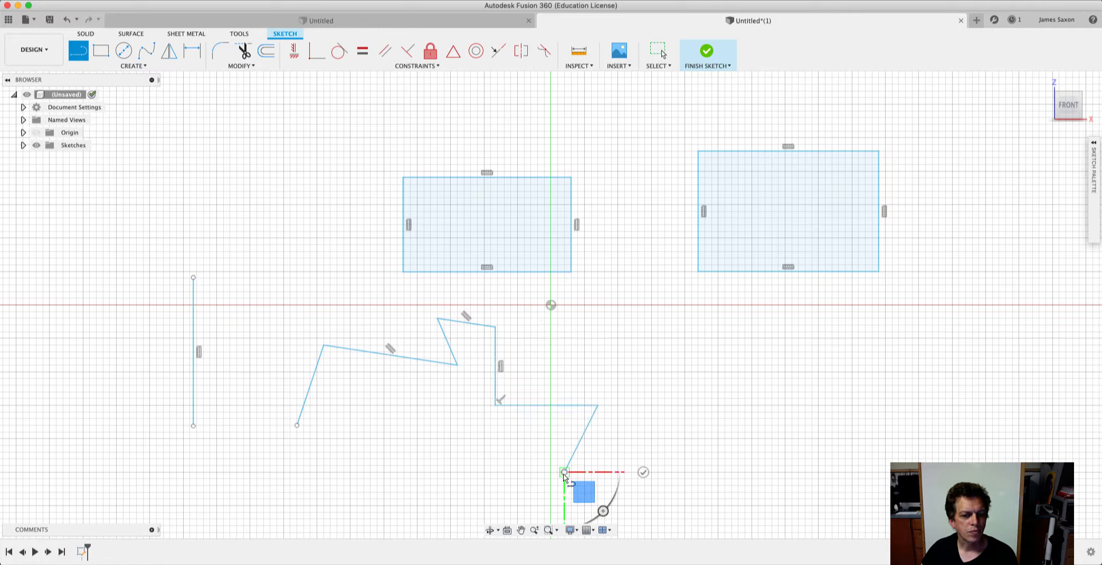
pyautogui.click(564, 472)
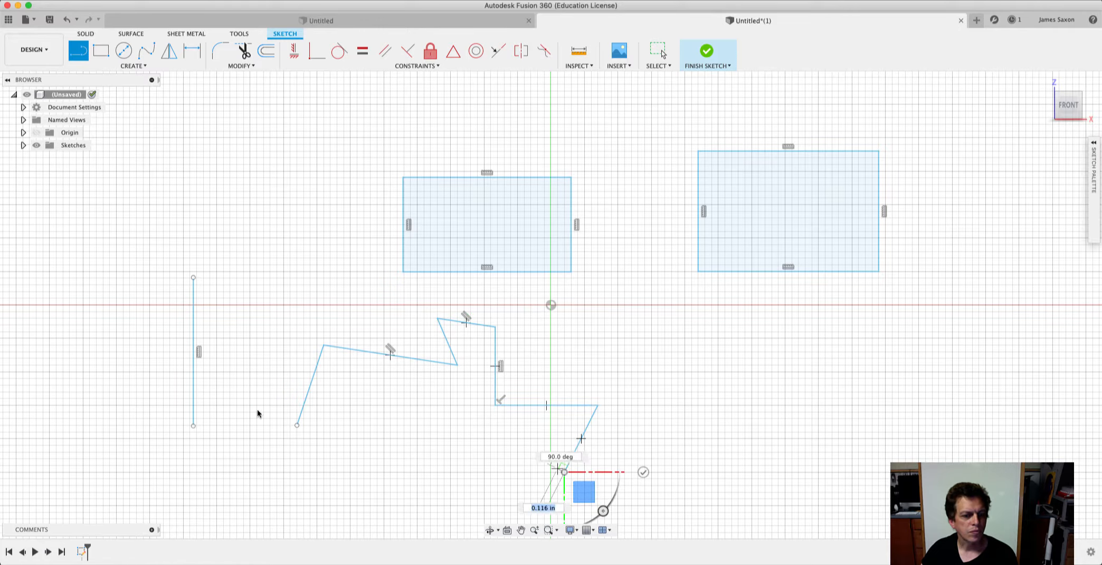
pyautogui.click(297, 425)
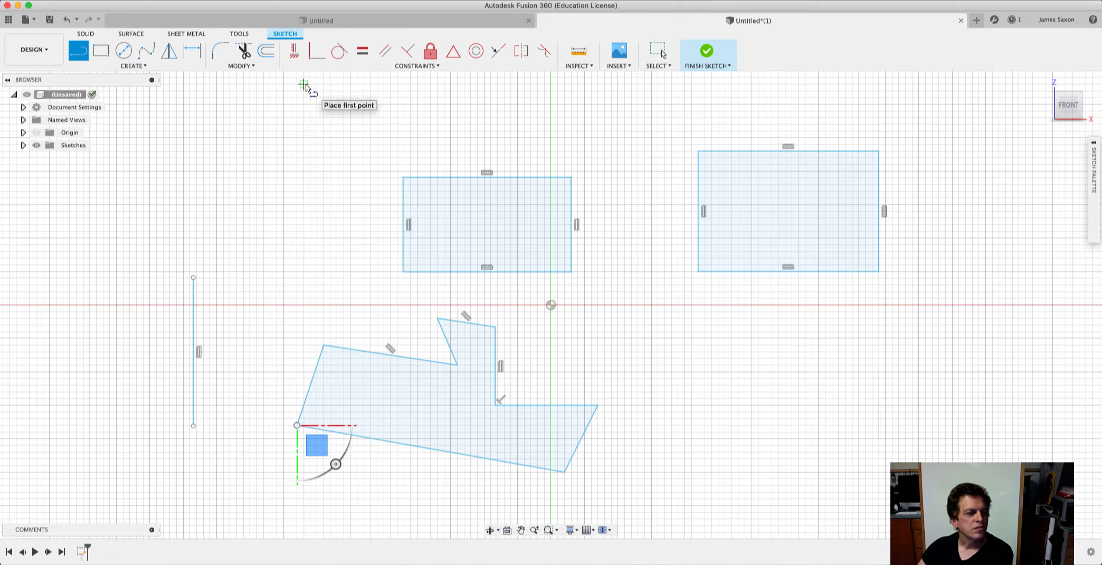
# Try squaring up the irregular eight-sided outline by applying the Horizontal/Vertical constraint to its slanted sides, and review the resulting error.
pyautogui.click(287, 55)
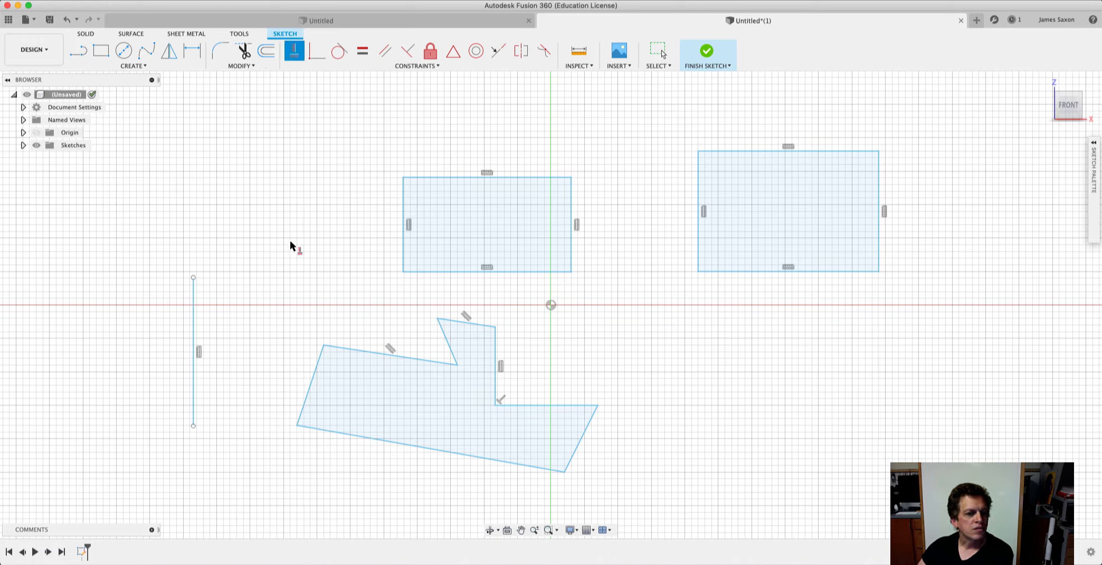
pyautogui.click(583, 435)
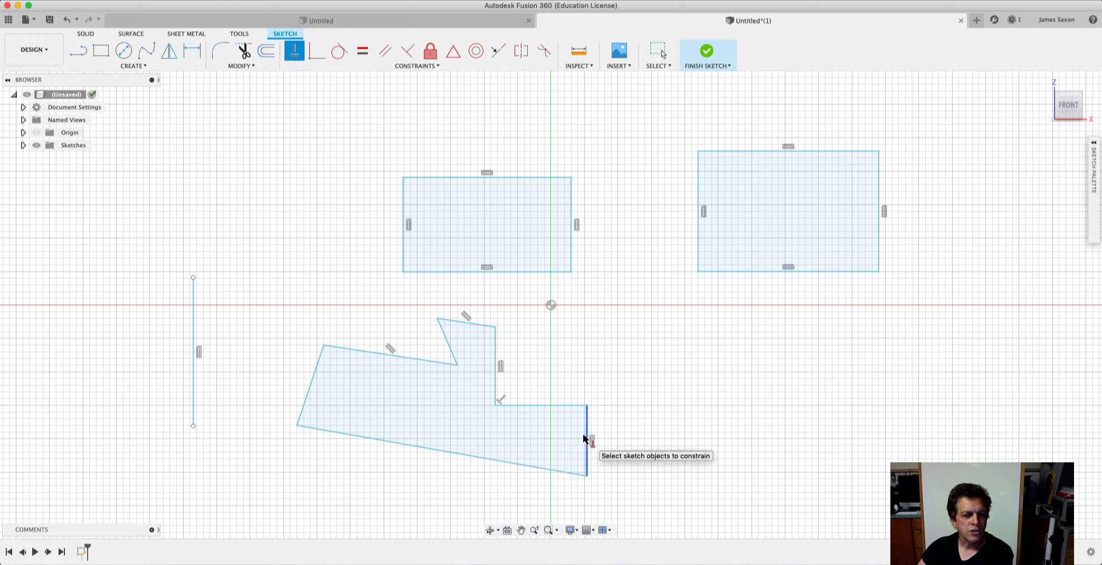
pyautogui.click(478, 457)
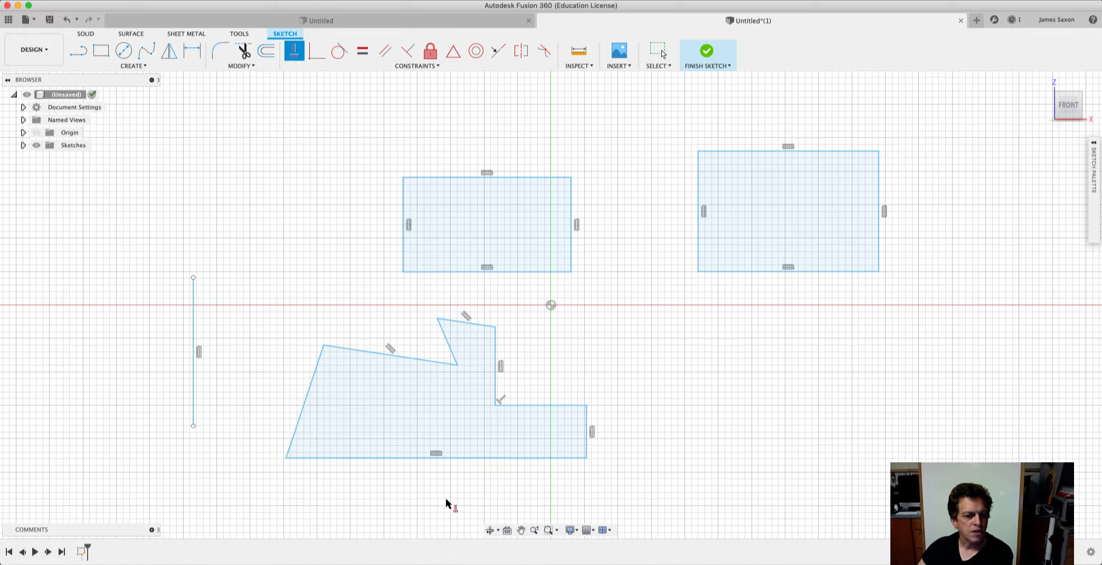
pyautogui.click(311, 391)
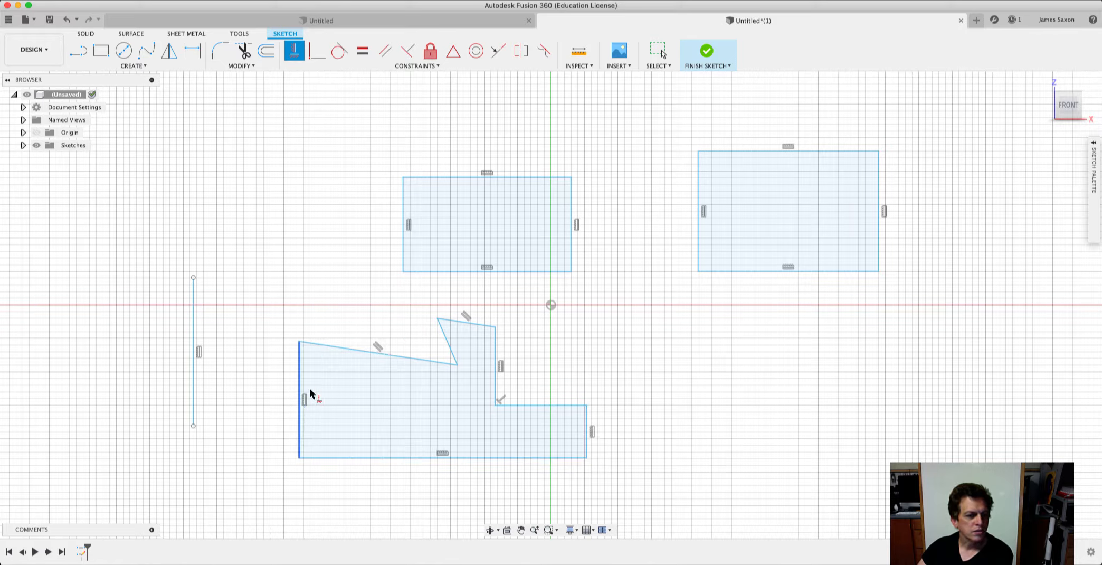
pyautogui.click(427, 362)
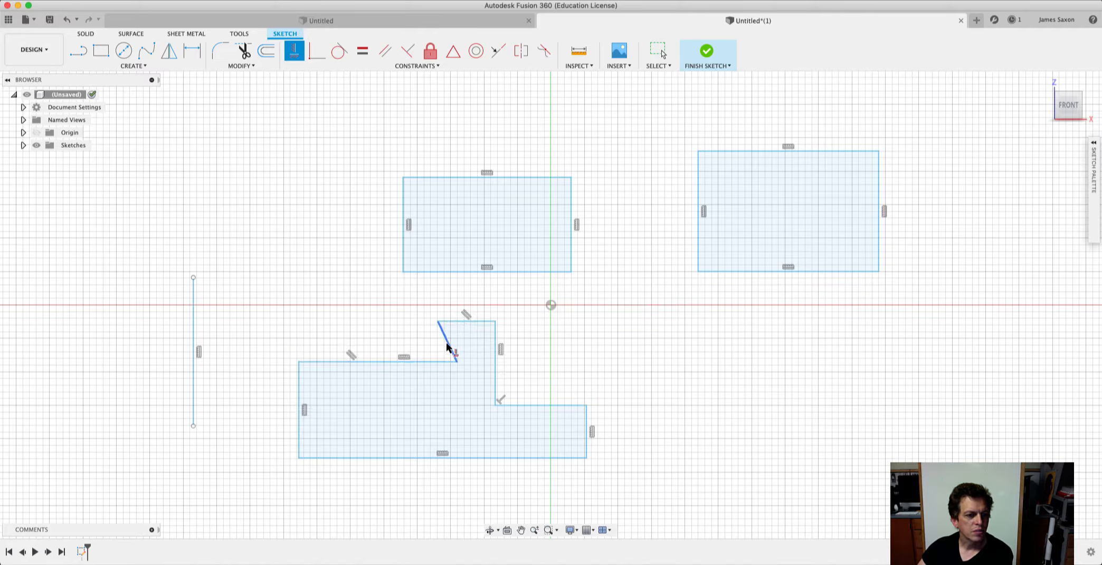
pyautogui.click(447, 345)
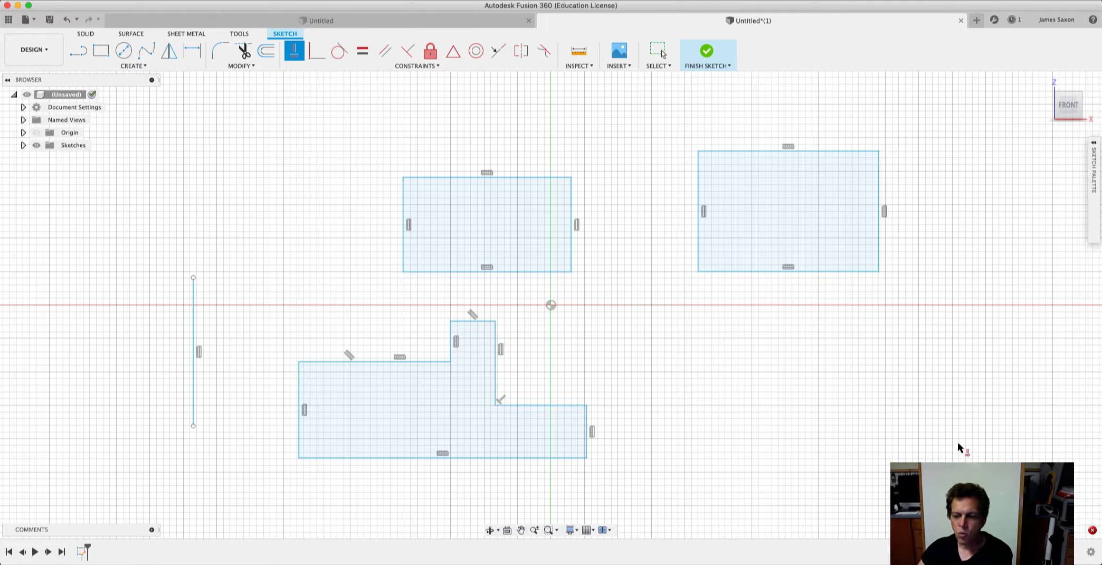
pyautogui.click(1093, 531)
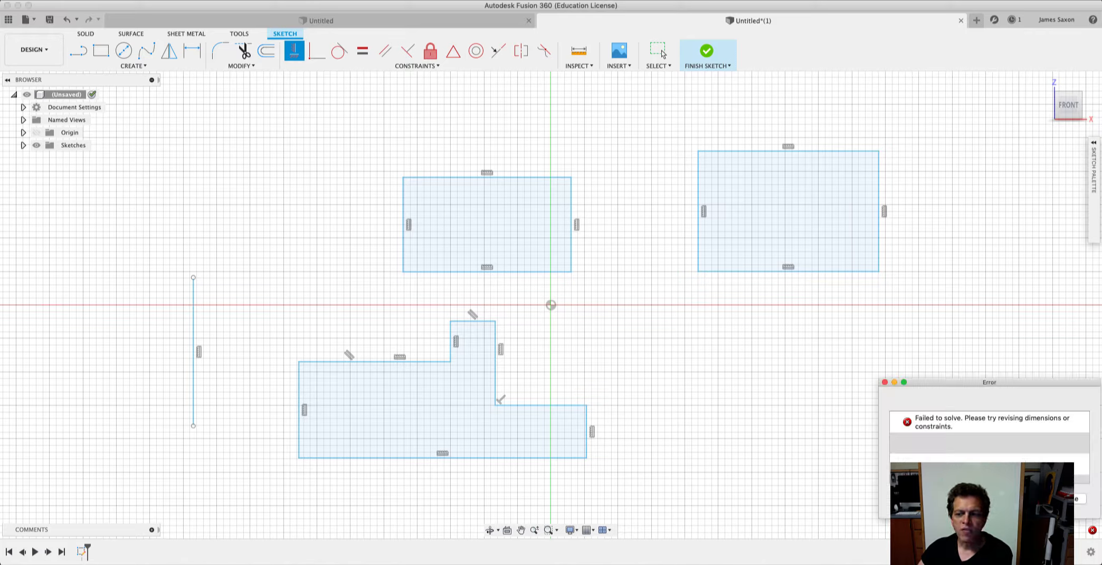
pyautogui.click(1079, 499)
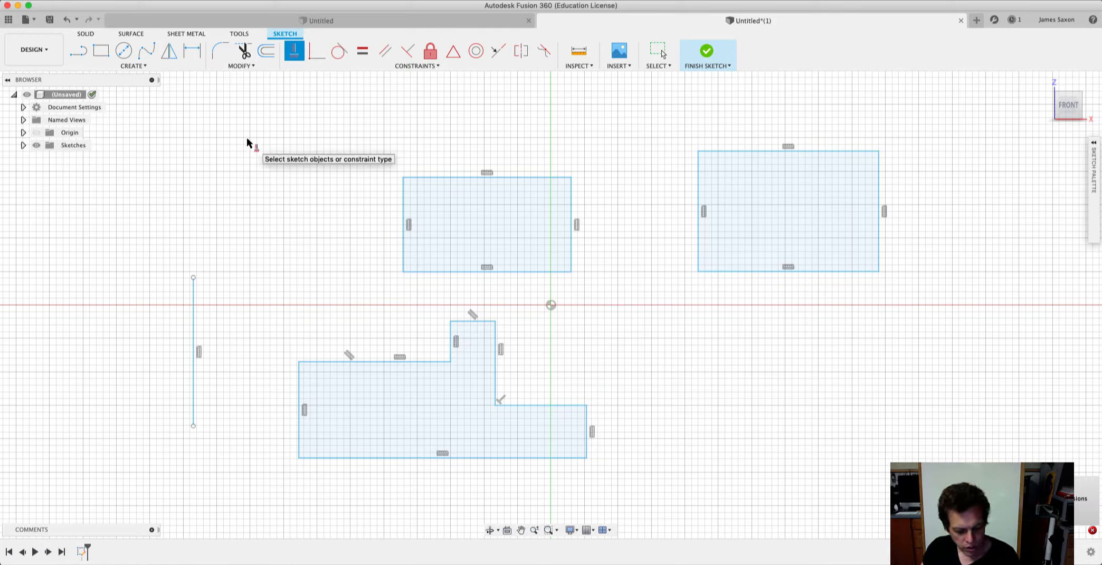
# Exit the constraint command and undo the Horizontal/Vertical constraints just applied to the eight-sided outline.
pyautogui.press('Escape')
pyautogui.press('super+z')
pyautogui.press('super+z')
pyautogui.press('super+z')
pyautogui.press('super+z')
pyautogui.press('super+z')
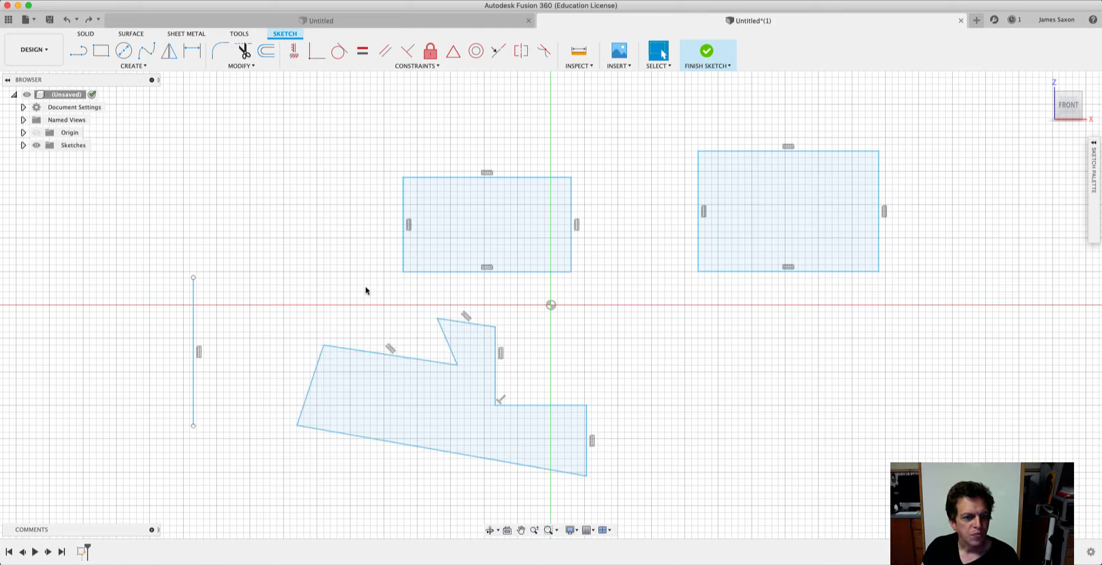
# Sketch a separate horizontal line above the single vertical line, leaving a gap between the two, and end the Line command.
pyautogui.click(434, 64)
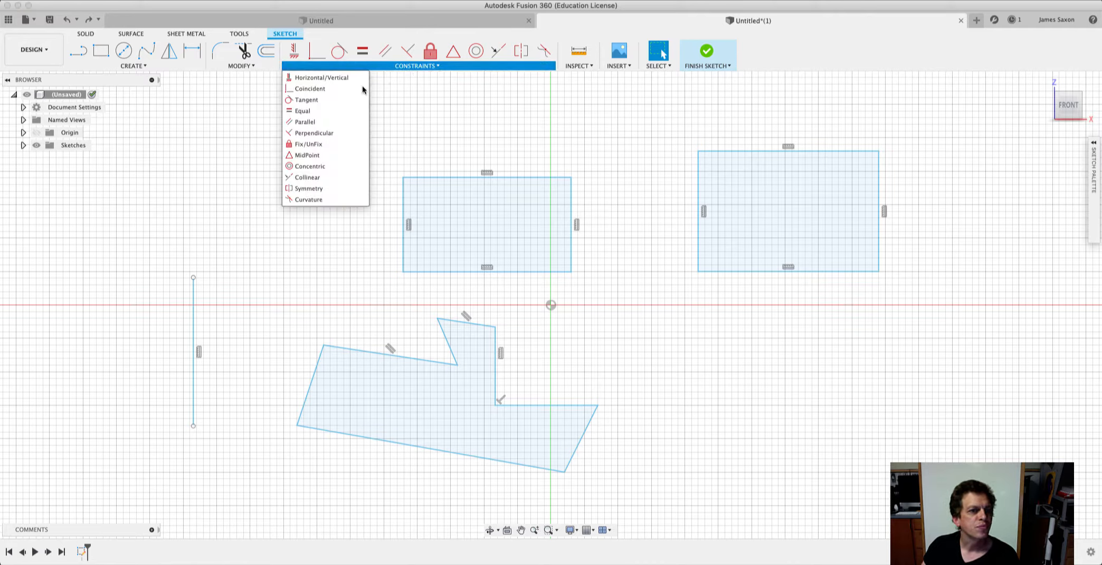
pyautogui.click(330, 88)
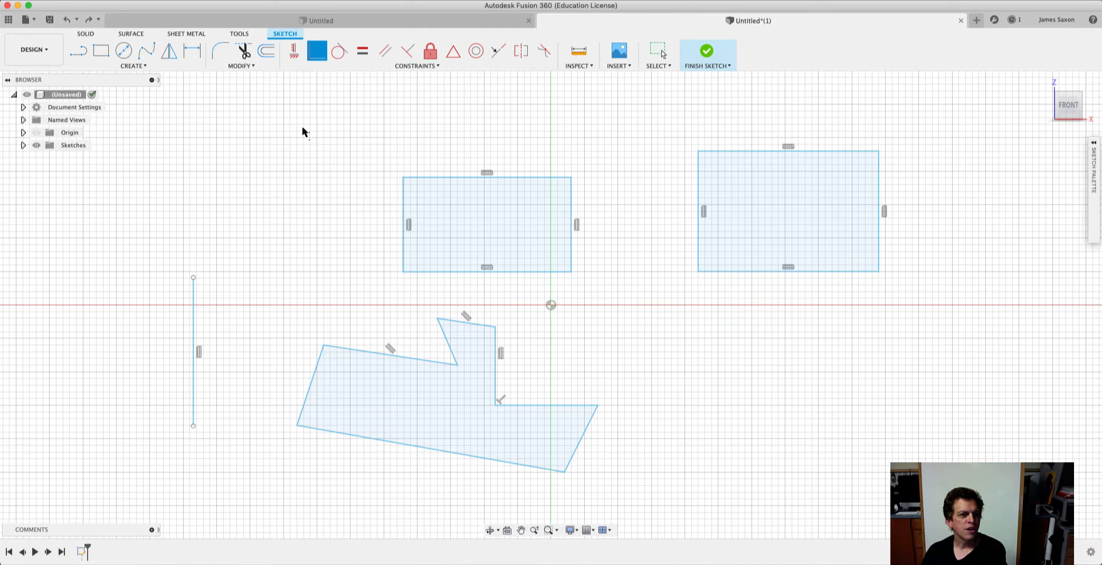
pyautogui.press('l')
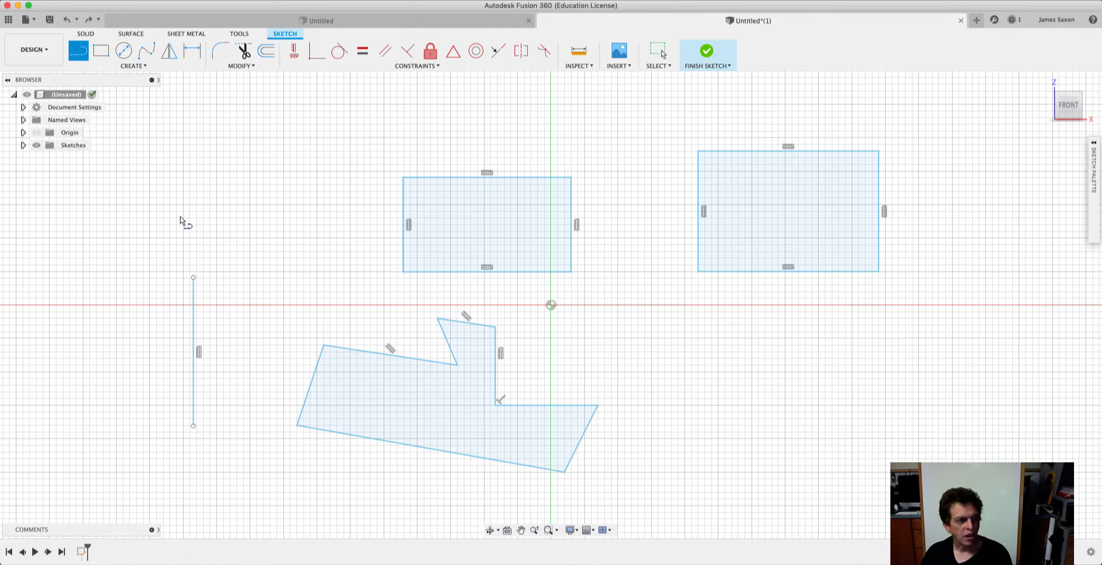
pyautogui.click(177, 191)
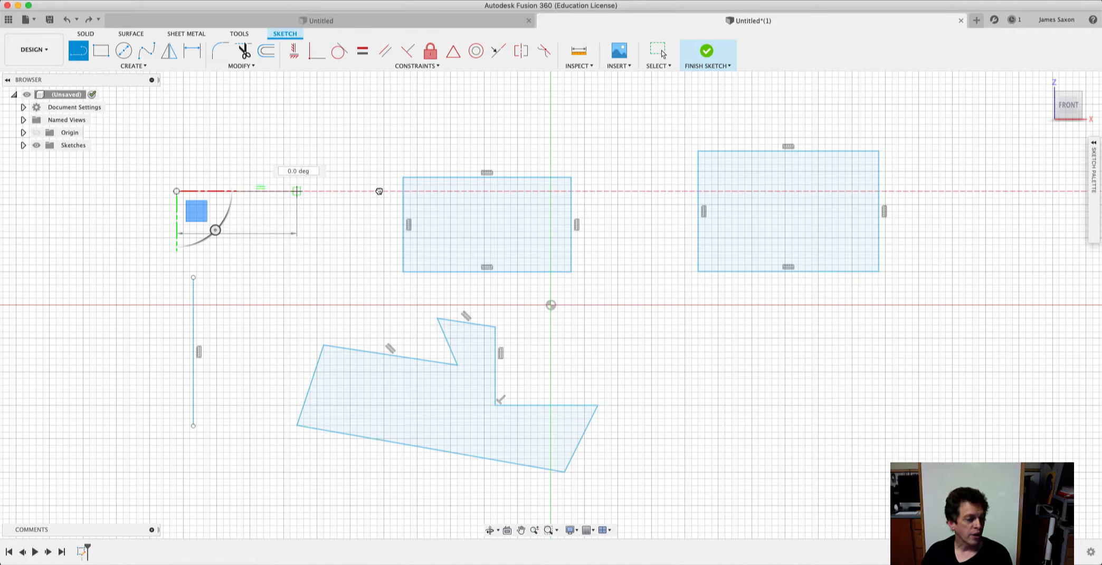
pyautogui.click(297, 191)
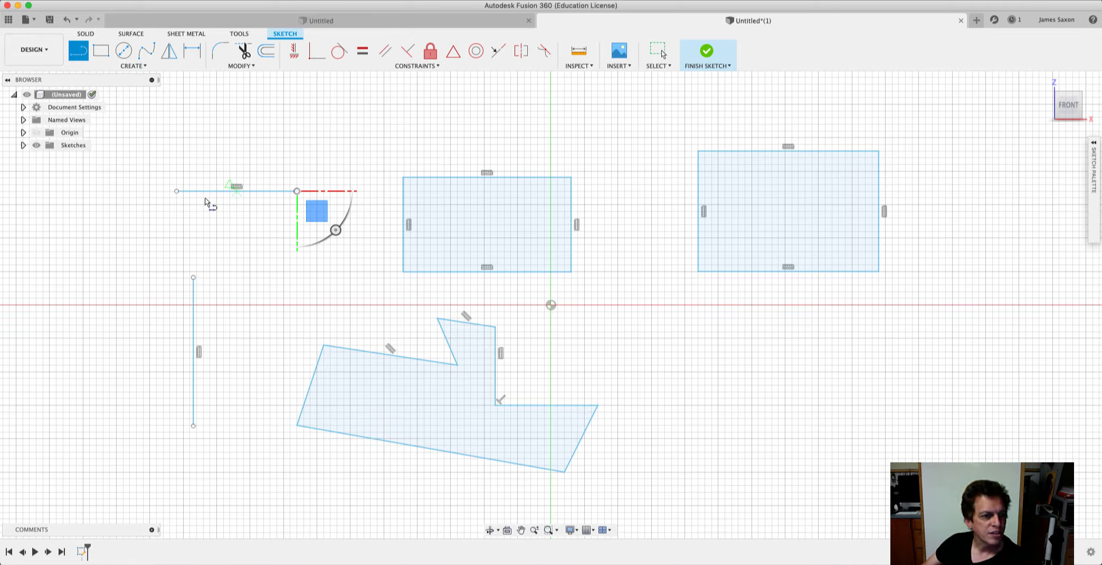
pyautogui.click(177, 193)
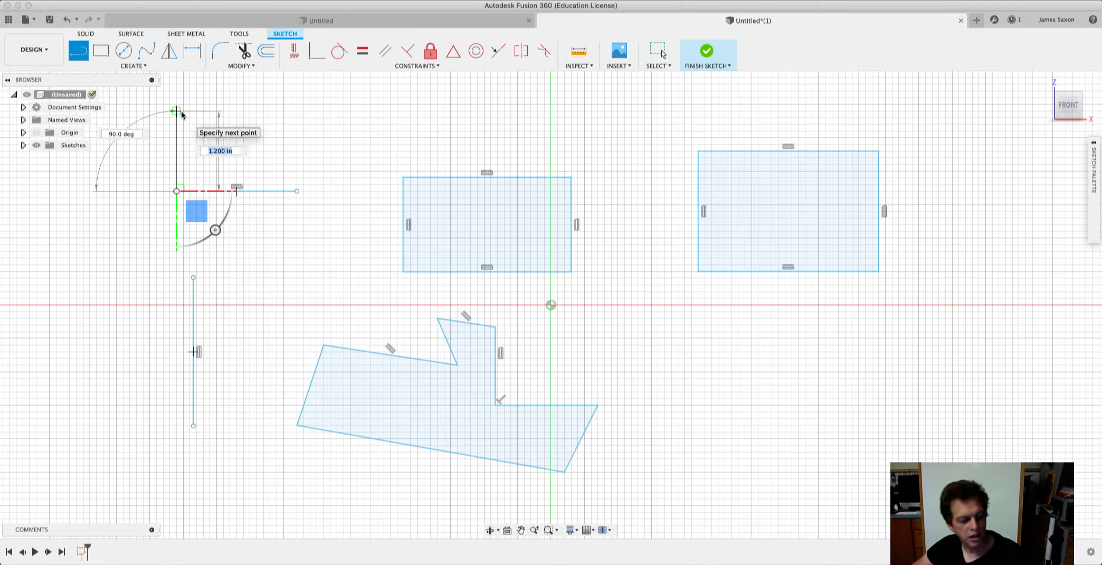
pyautogui.press('Escape')
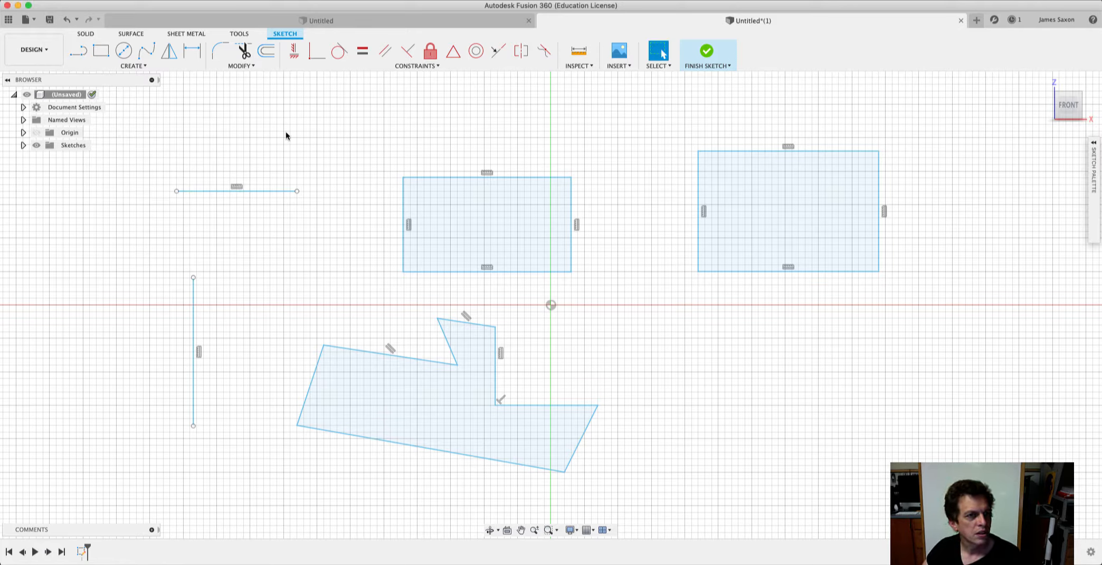
# Apply a Coincident constraint between the horizontal line's left endpoint and the vertical line's upper endpoint, joining them at a corner.
pyautogui.click(391, 67)
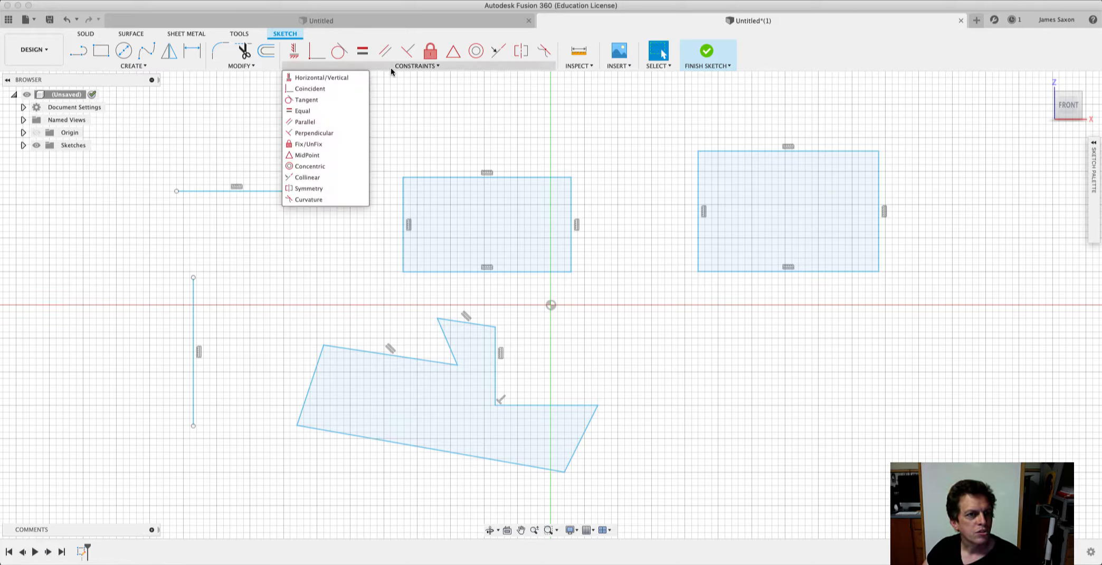
pyautogui.click(321, 88)
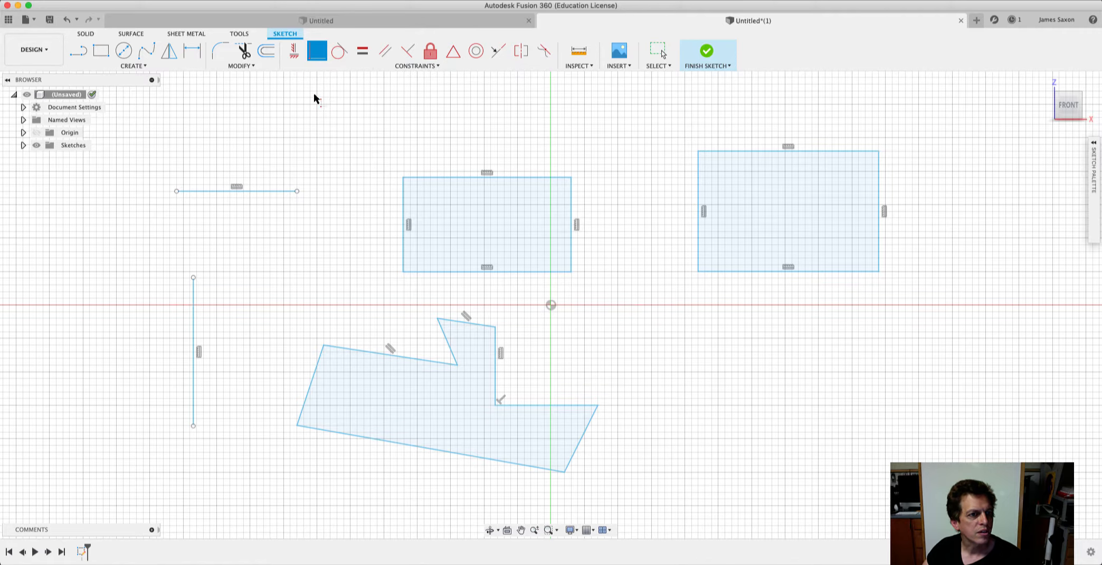
pyautogui.click(176, 191)
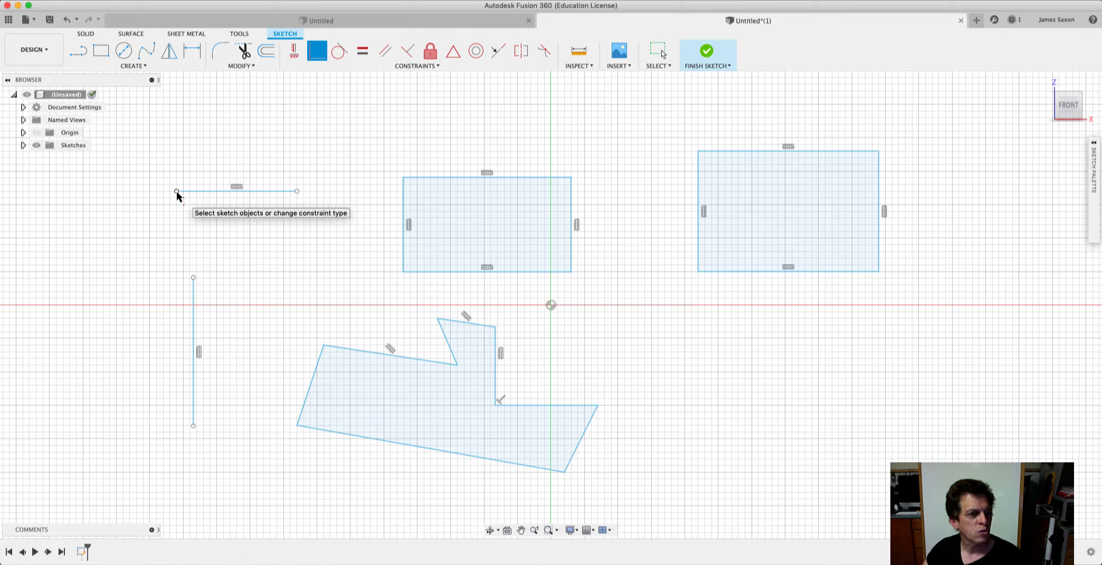
pyautogui.click(194, 277)
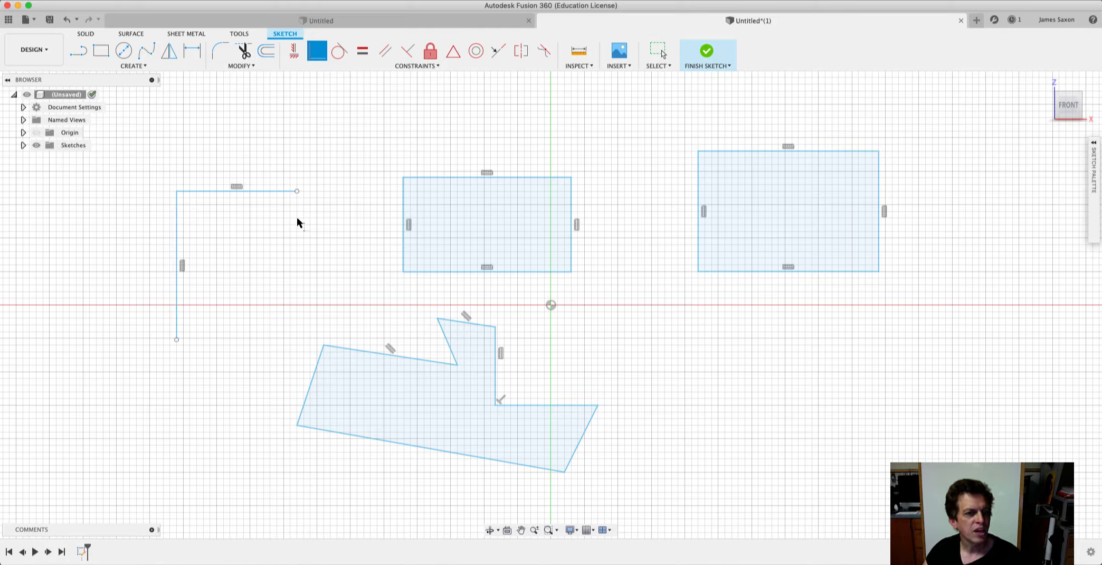
# Finish the sketch and reposition the joined horizontal line and its free endpoint to test how the coincident corner behaves.
pyautogui.click(708, 52)
pyautogui.click(264, 190)
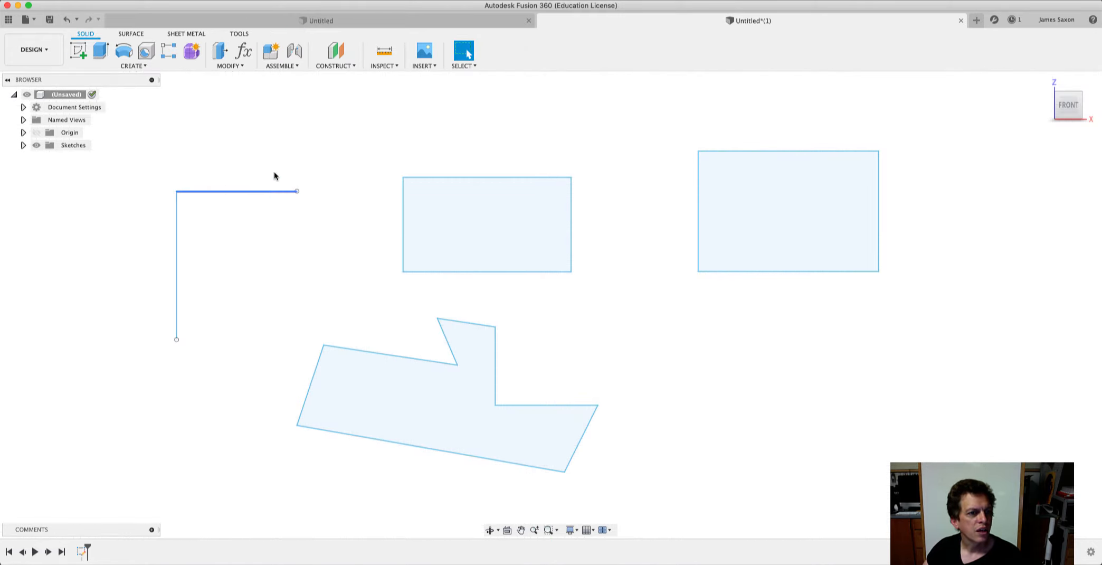
pyautogui.moveTo(274, 174)
pyautogui.mouseDown()
pyautogui.moveTo(287, 136)
pyautogui.moveTo(239, 293)
pyautogui.moveTo(266, 247)
pyautogui.moveTo(251, 172)
pyautogui.moveTo(248, 246)
pyautogui.moveTo(255, 204)
pyautogui.mouseUp()
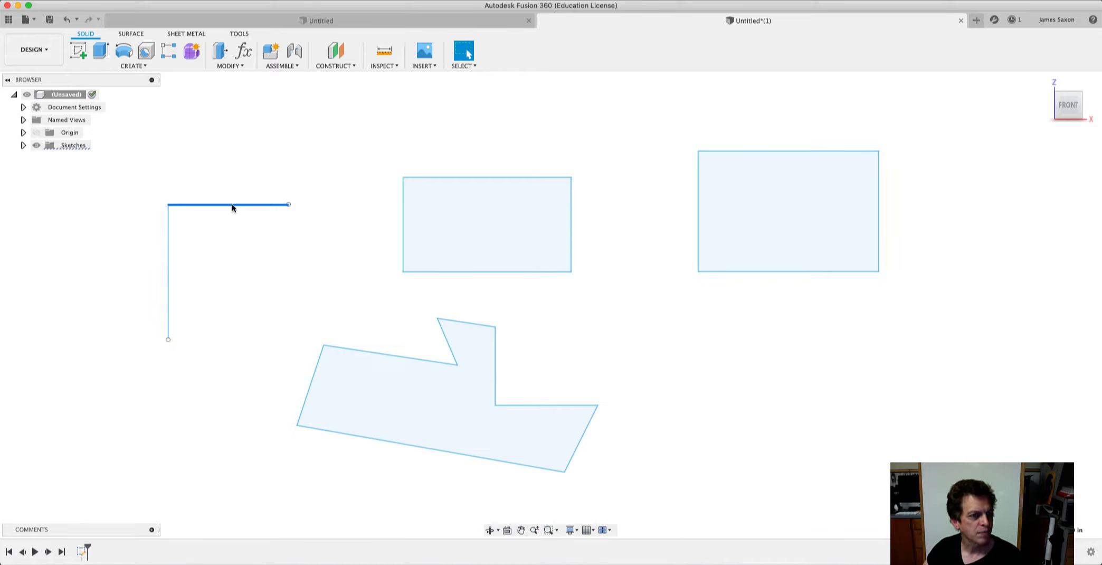
pyautogui.moveTo(231, 203)
pyautogui.mouseDown()
pyautogui.moveTo(232, 234)
pyautogui.moveTo(342, 236)
pyautogui.moveTo(270, 238)
pyautogui.moveTo(326, 235)
pyautogui.moveTo(298, 235)
pyautogui.moveTo(309, 235)
pyautogui.mouseUp()
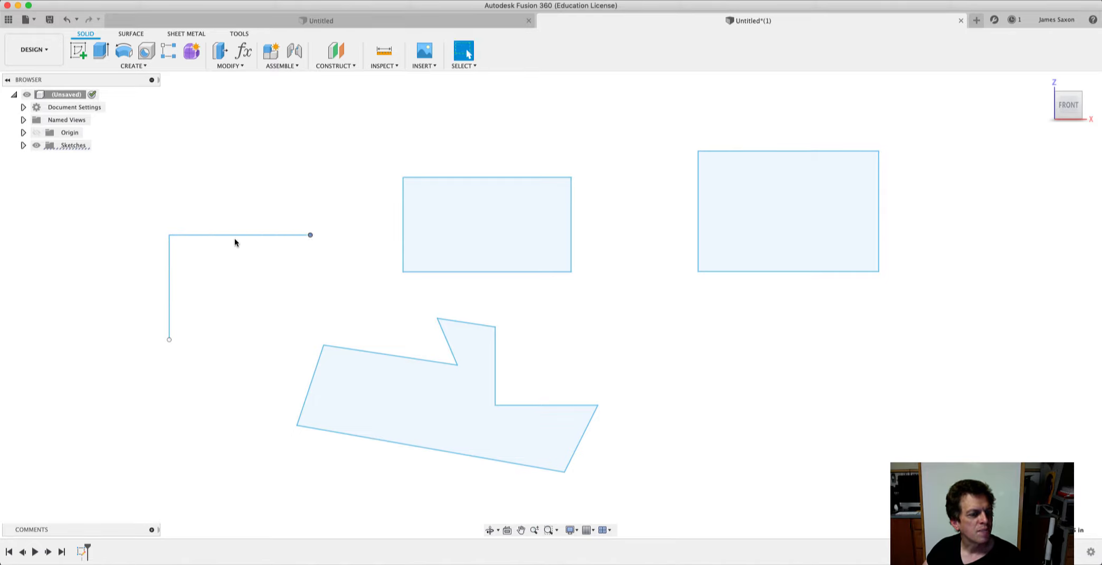
# Reopen Sketch1 for editing and delete the horizontal constraint from the upper line of the joined pair.
pyautogui.rightClick(79, 148)
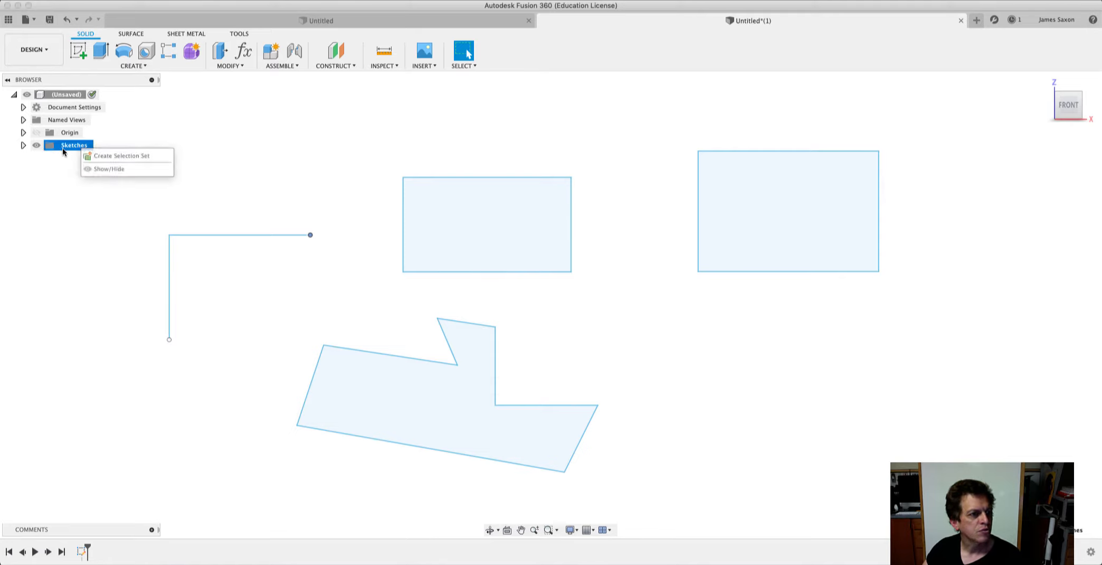
pyautogui.click(23, 145)
pyautogui.click(23, 145)
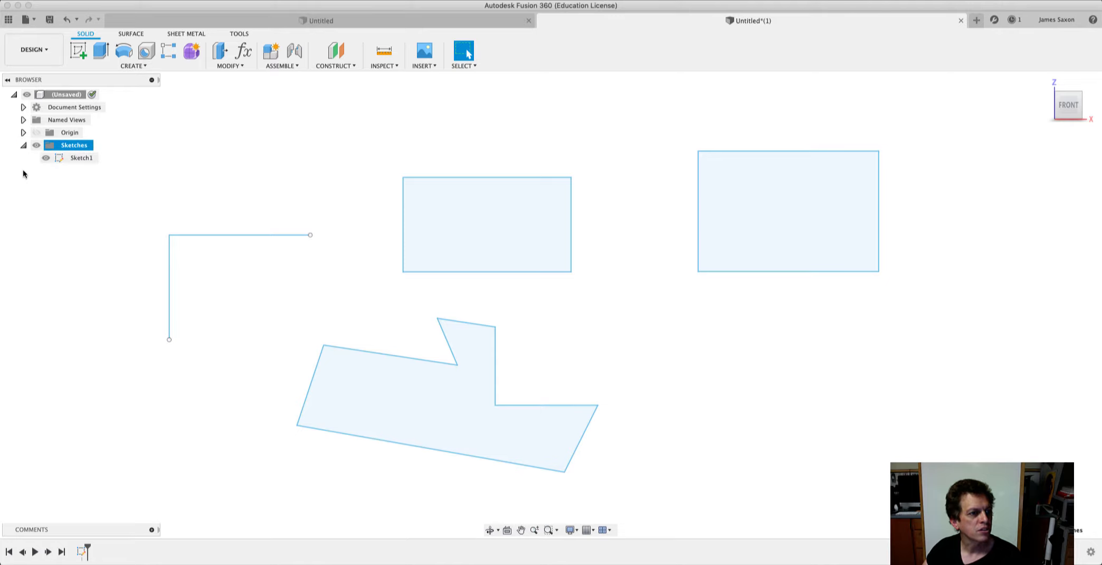
pyautogui.rightClick(74, 161)
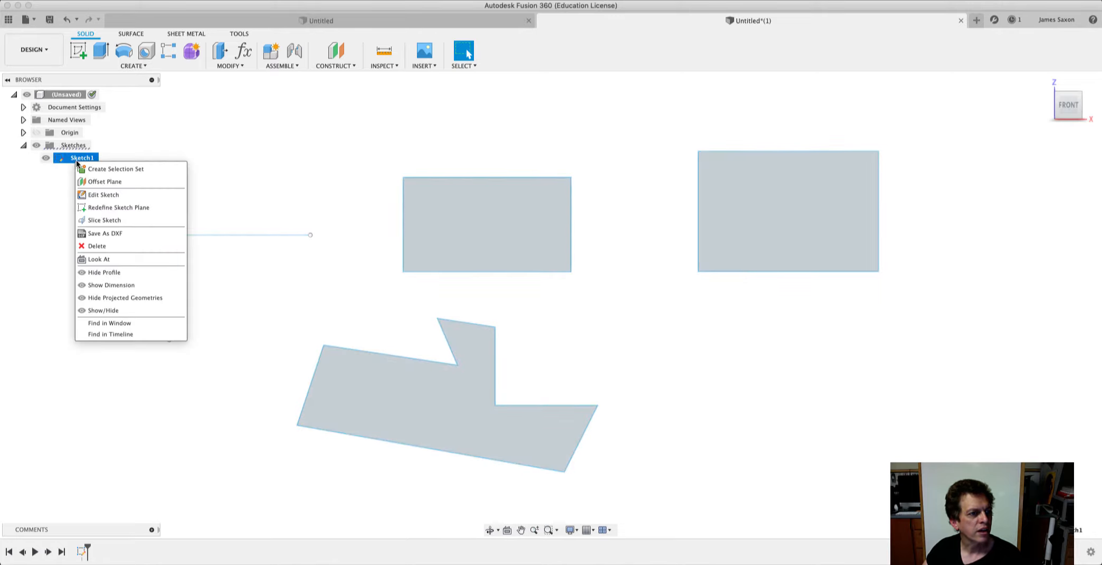
pyautogui.click(89, 195)
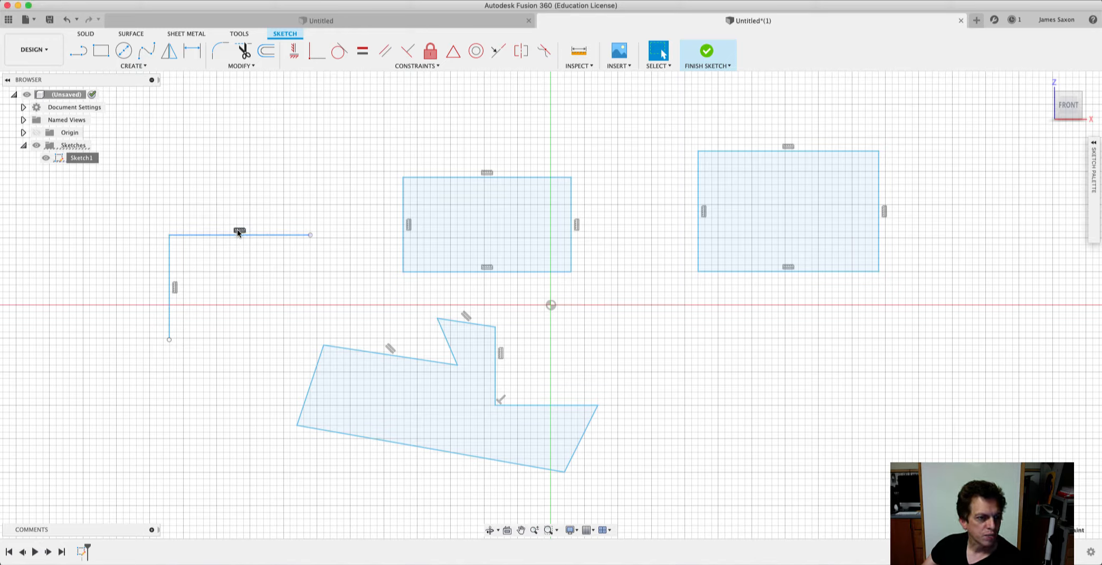
pyautogui.rightClick(238, 232)
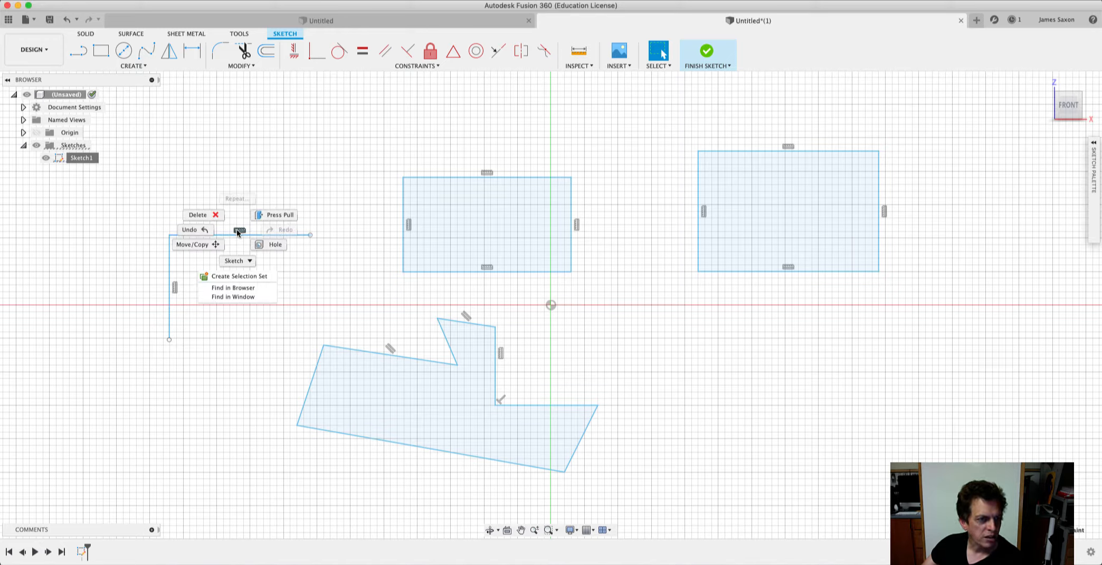
pyautogui.click(220, 221)
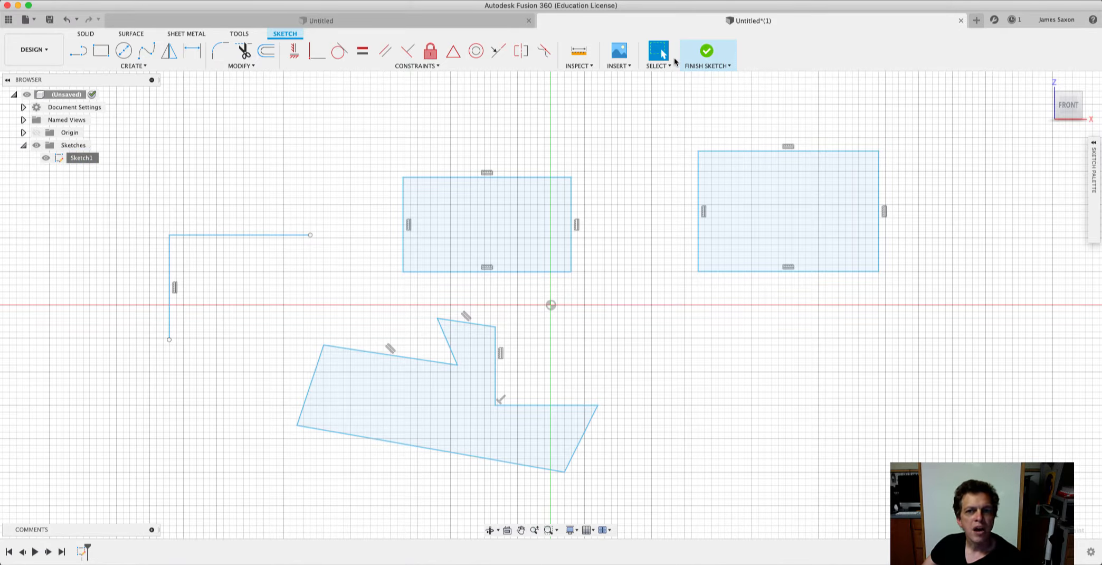
# Finish the sketch, pull the upper line's free end upward to slant it, and shift the vertical line sideways by its lower endpoint.
pyautogui.click(705, 53)
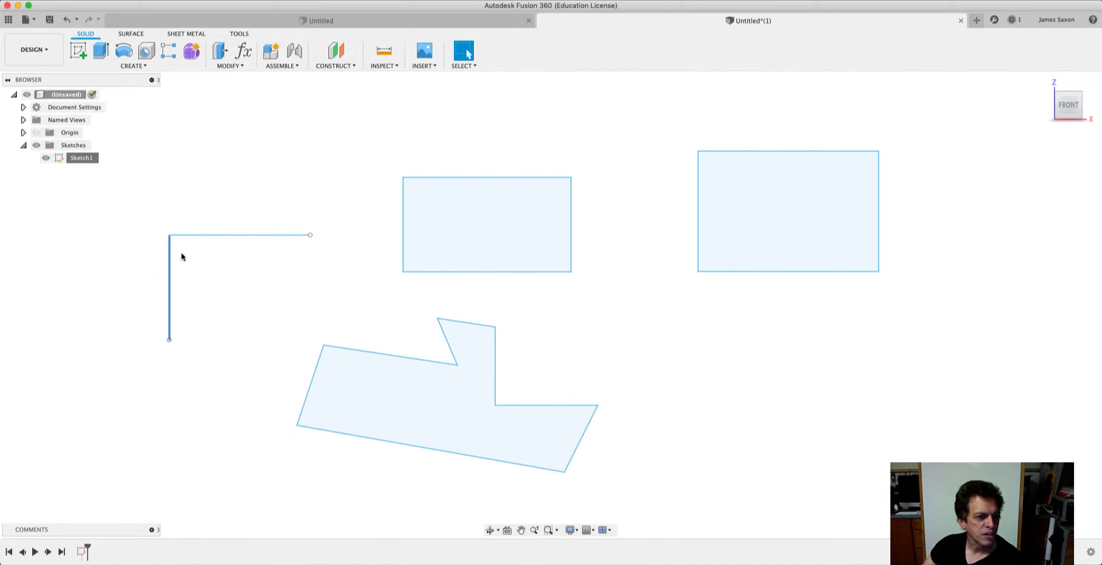
pyautogui.moveTo(310, 234); pyautogui.dragTo(319, 183)
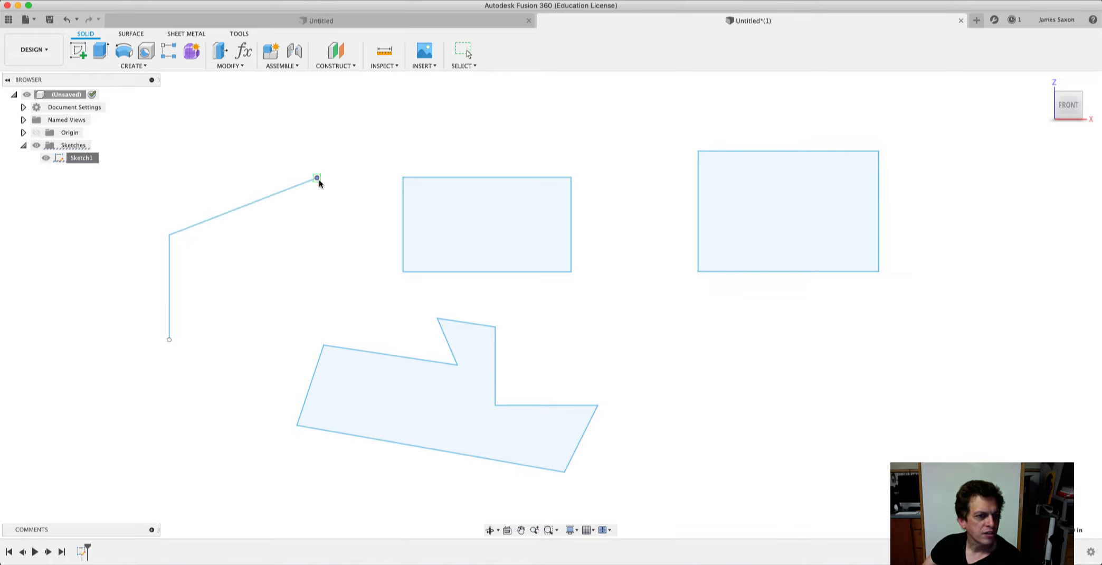
pyautogui.moveTo(236, 215)
pyautogui.mouseDown()
pyautogui.moveTo(249, 244)
pyautogui.moveTo(214, 180)
pyautogui.moveTo(239, 235)
pyautogui.moveTo(233, 171)
pyautogui.moveTo(241, 211)
pyautogui.mouseUp()
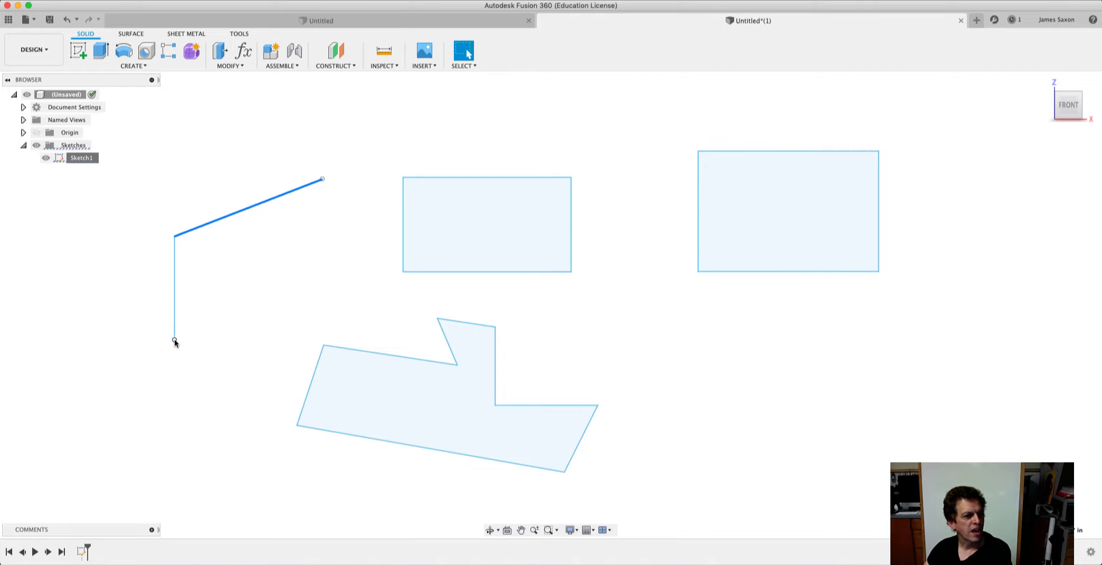
pyautogui.moveTo(174, 339); pyautogui.dragTo(251, 344)
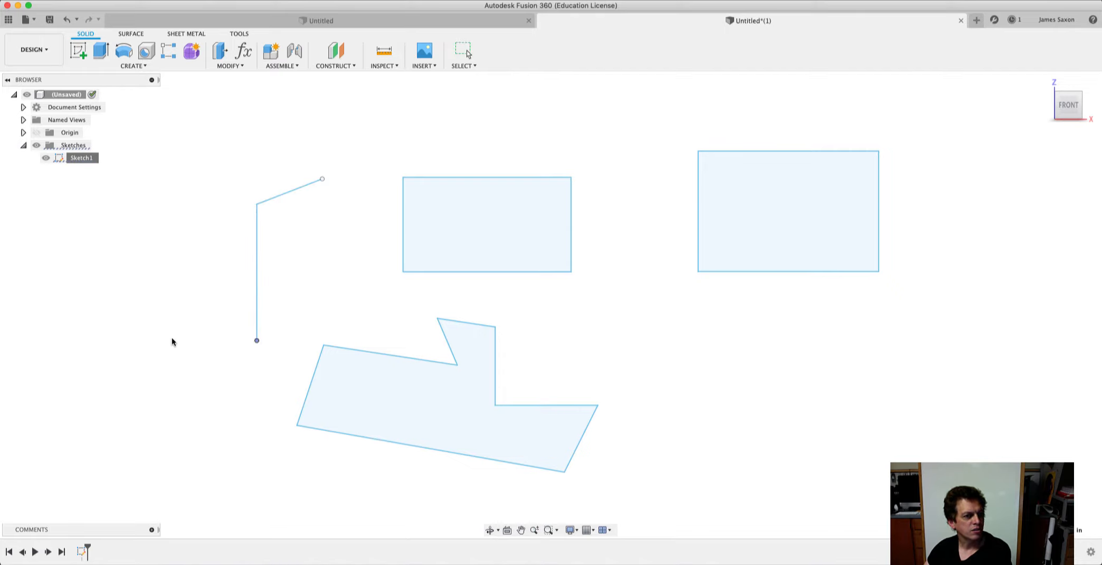
pyautogui.moveTo(172, 338); pyautogui.dragTo(170, 339)
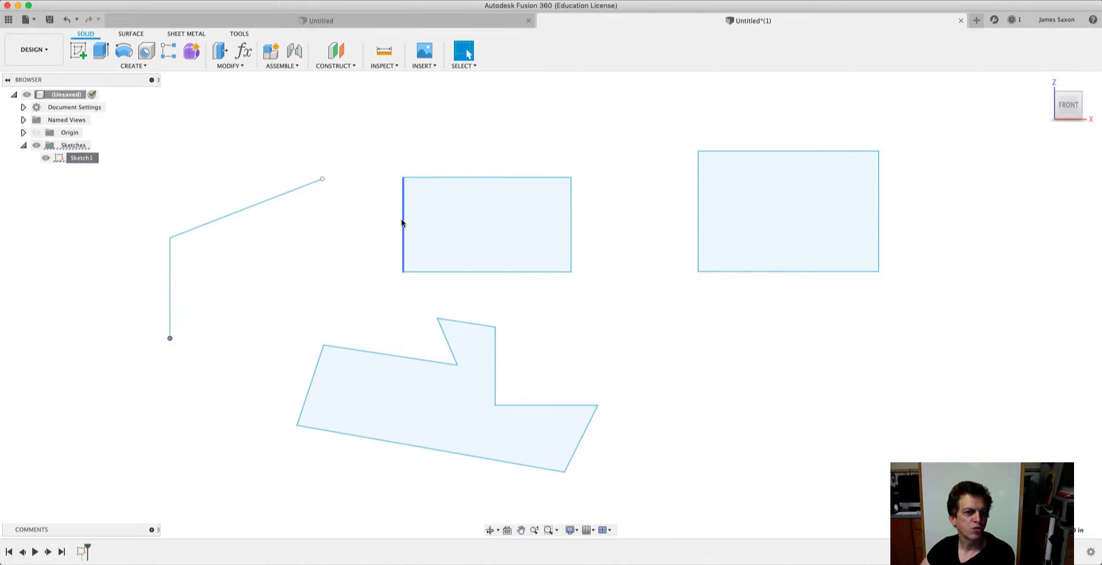
# Enlarge the middle rectangle by moving its left edge slightly outward and its top edge upward.
pyautogui.moveTo(402, 218)
pyautogui.mouseDown()
pyautogui.moveTo(449, 216)
pyautogui.moveTo(396, 212)
pyautogui.mouseUp()
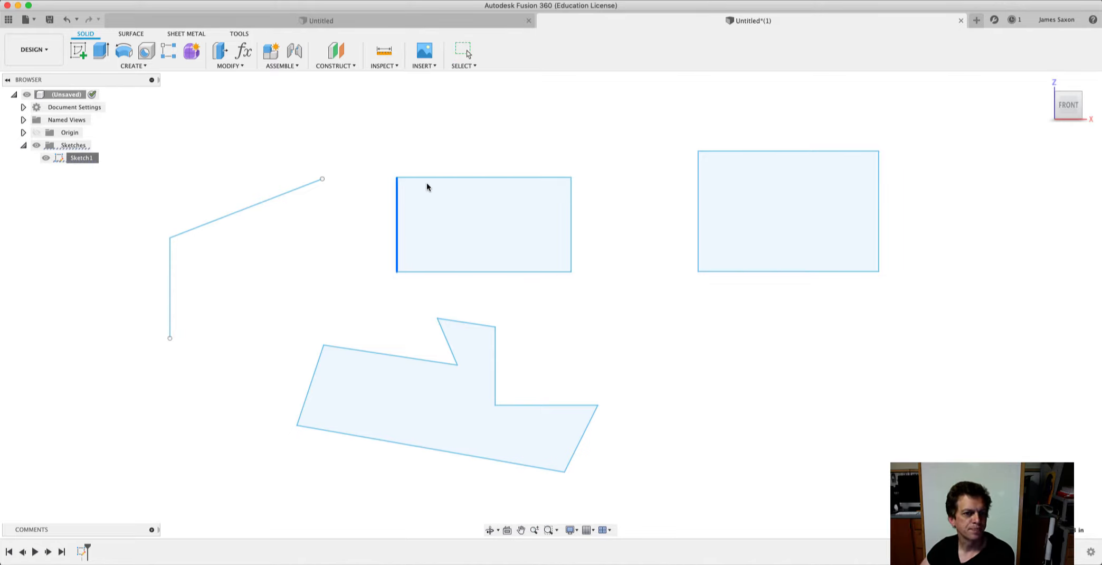
pyautogui.moveTo(429, 180); pyautogui.dragTo(437, 144)
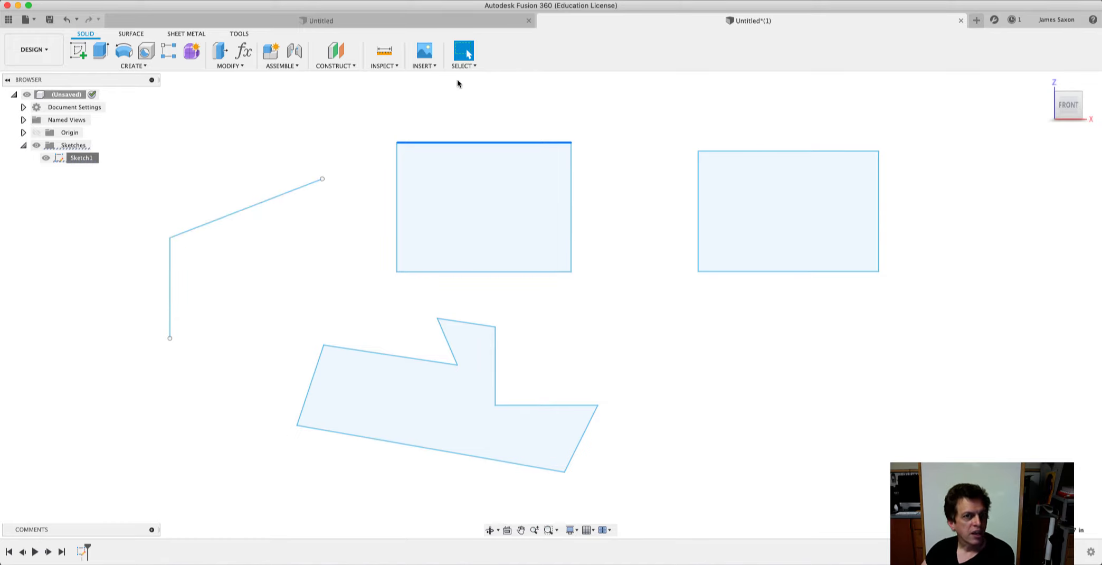
# Reopen Sketch1 for editing and apply a Coincident constraint between the slanted line's free endpoint and the middle rectangle's left edge.
pyautogui.rightClick(79, 161)
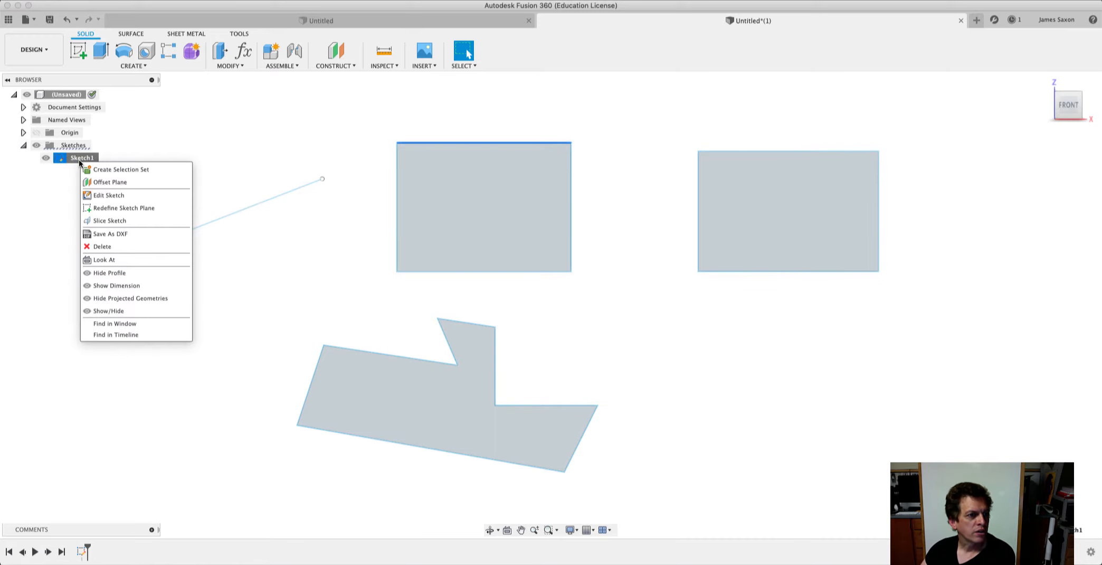
pyautogui.click(103, 195)
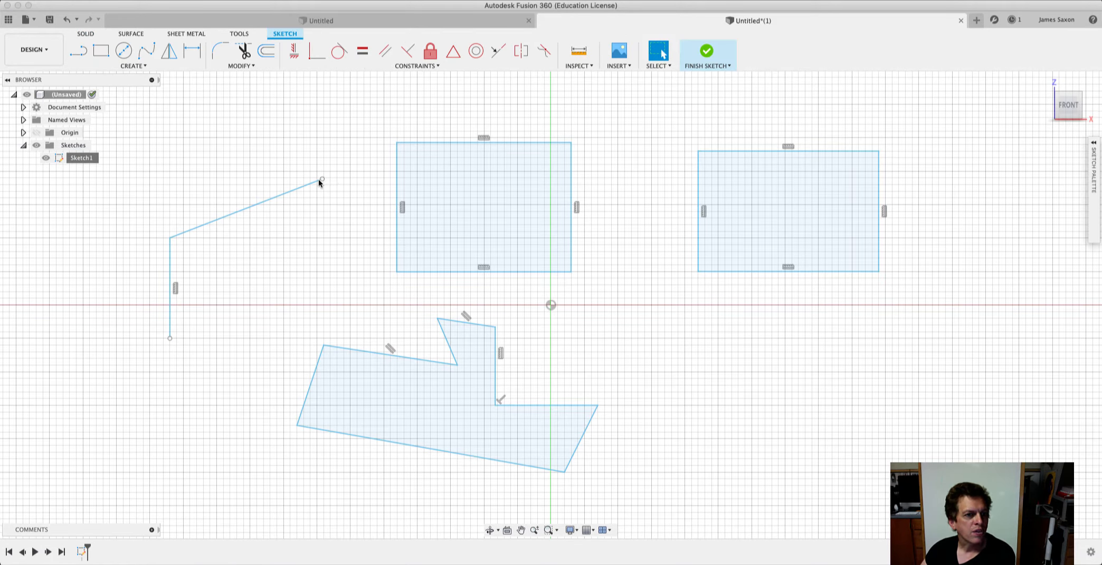
pyautogui.click(431, 65)
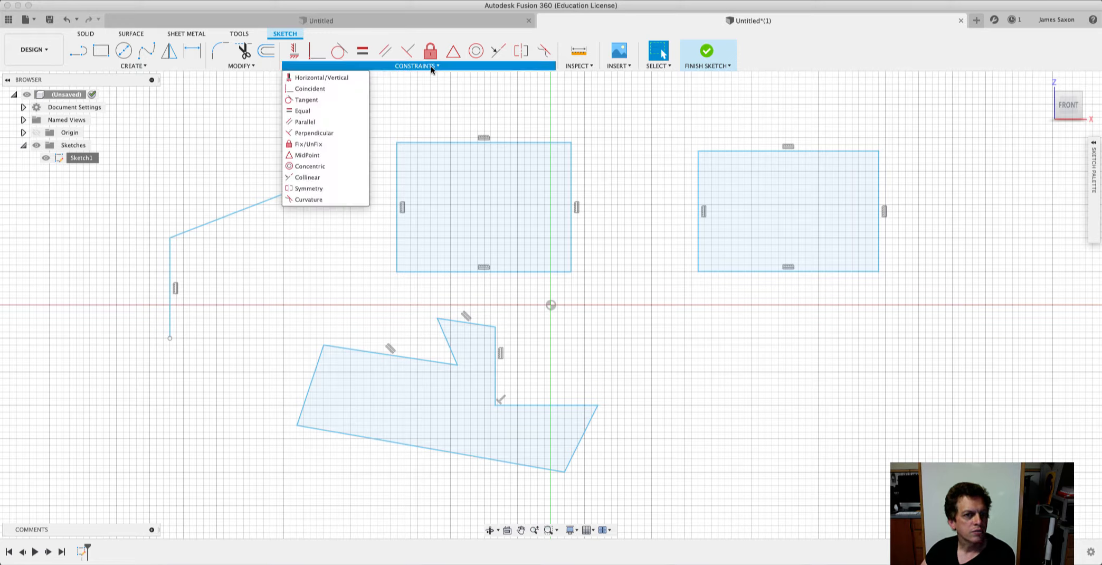
pyautogui.click(340, 89)
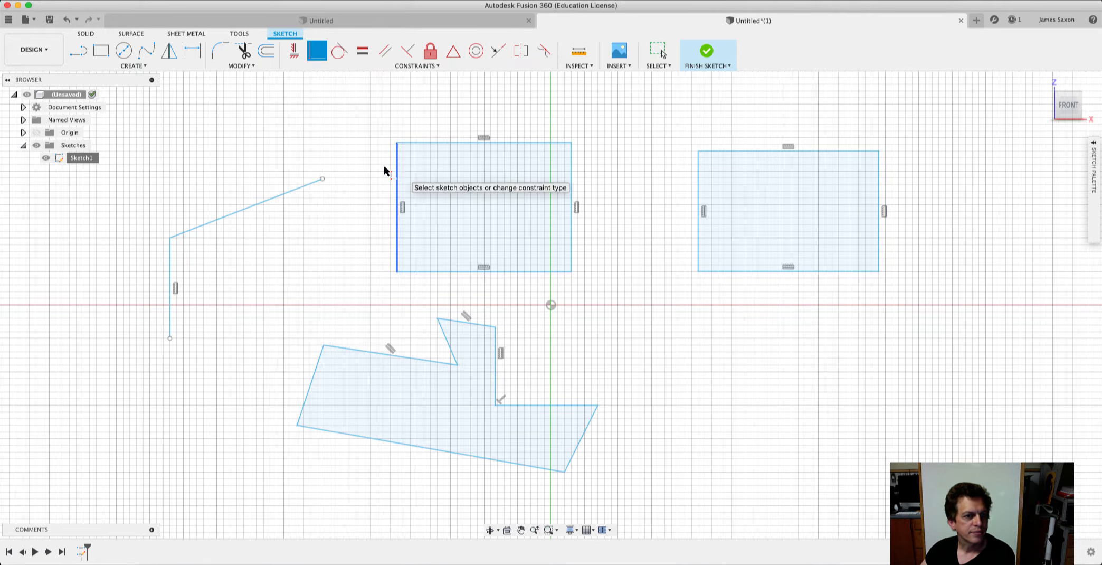
pyautogui.click(323, 179)
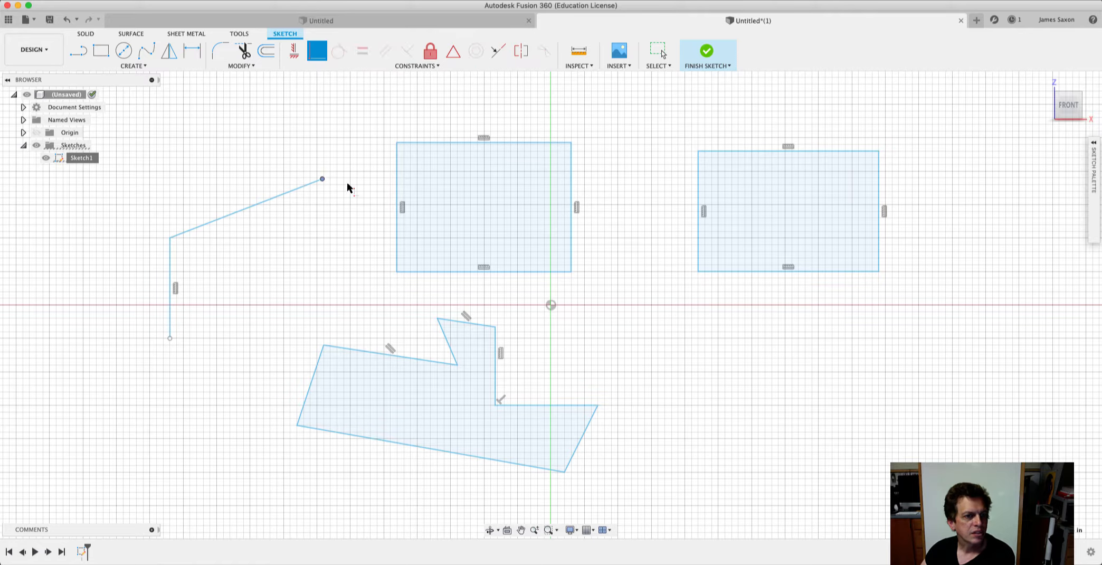
pyautogui.click(398, 185)
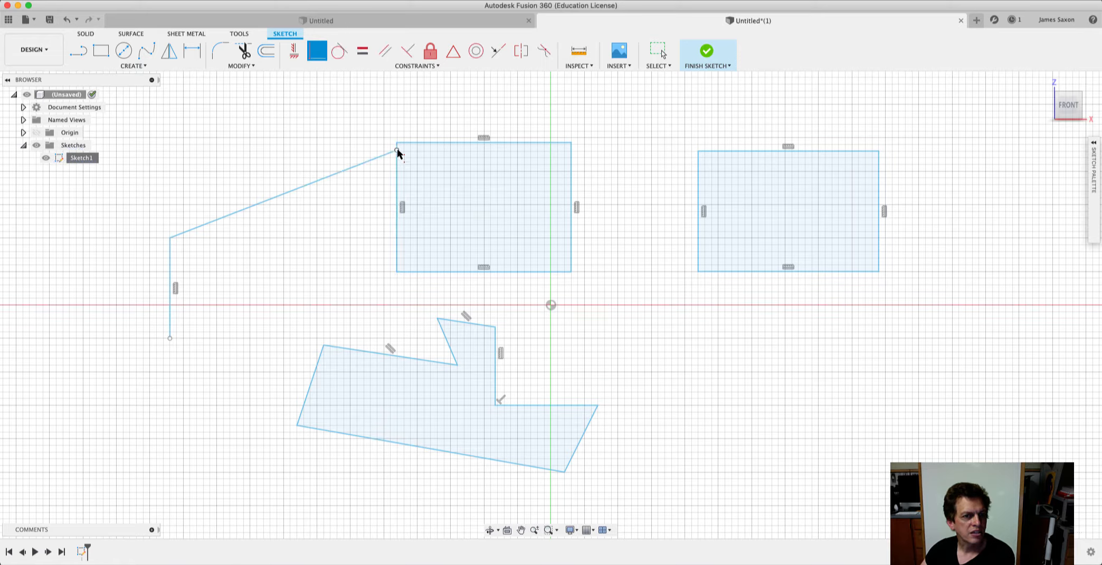
# Finish the sketch, raise the slanted line, and slide its attached endpoint down past the rectangle's left edge and back up to test the constraint.
pyautogui.click(707, 51)
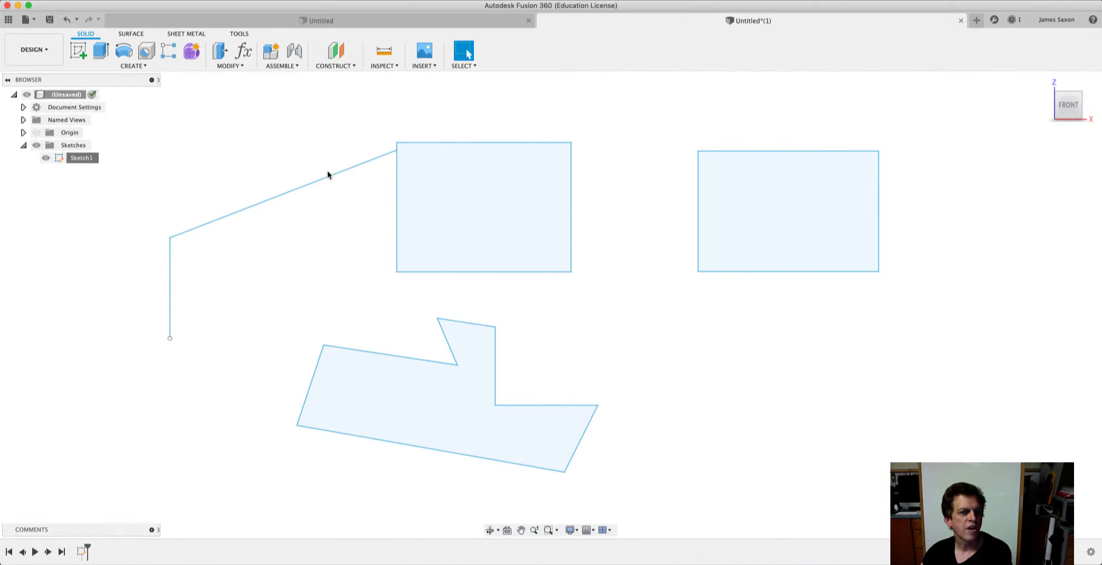
pyautogui.moveTo(327, 177)
pyautogui.mouseDown()
pyautogui.moveTo(323, 243)
pyautogui.moveTo(308, 222)
pyautogui.moveTo(261, 216)
pyautogui.moveTo(341, 212)
pyautogui.moveTo(271, 212)
pyautogui.moveTo(270, 161)
pyautogui.moveTo(281, 270)
pyautogui.moveTo(313, 253)
pyautogui.moveTo(305, 350)
pyautogui.moveTo(289, 347)
pyautogui.moveTo(325, 151)
pyautogui.mouseUp()
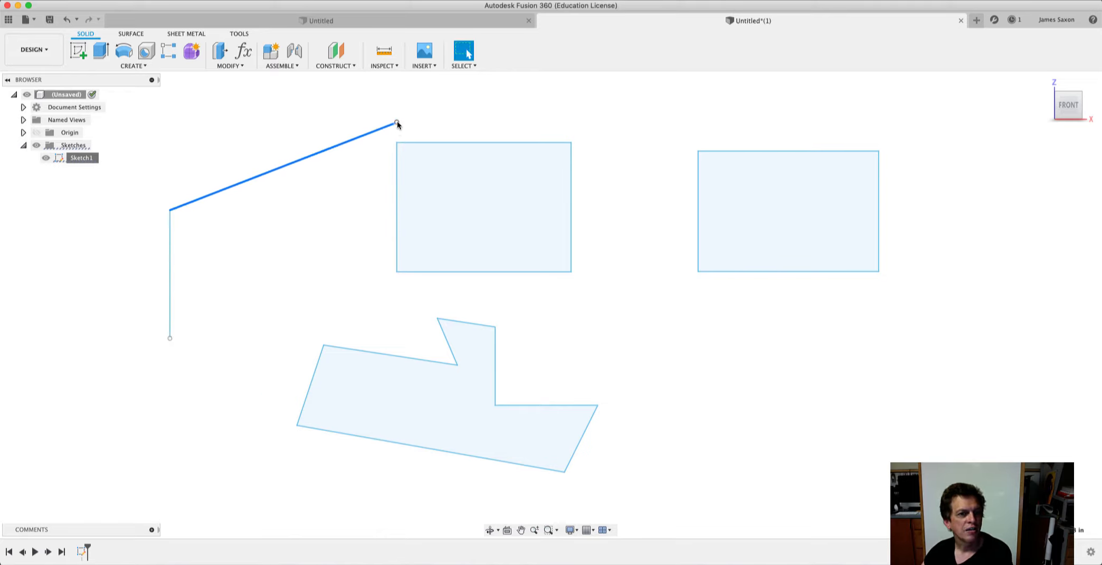
pyautogui.moveTo(397, 122); pyautogui.dragTo(382, 244)
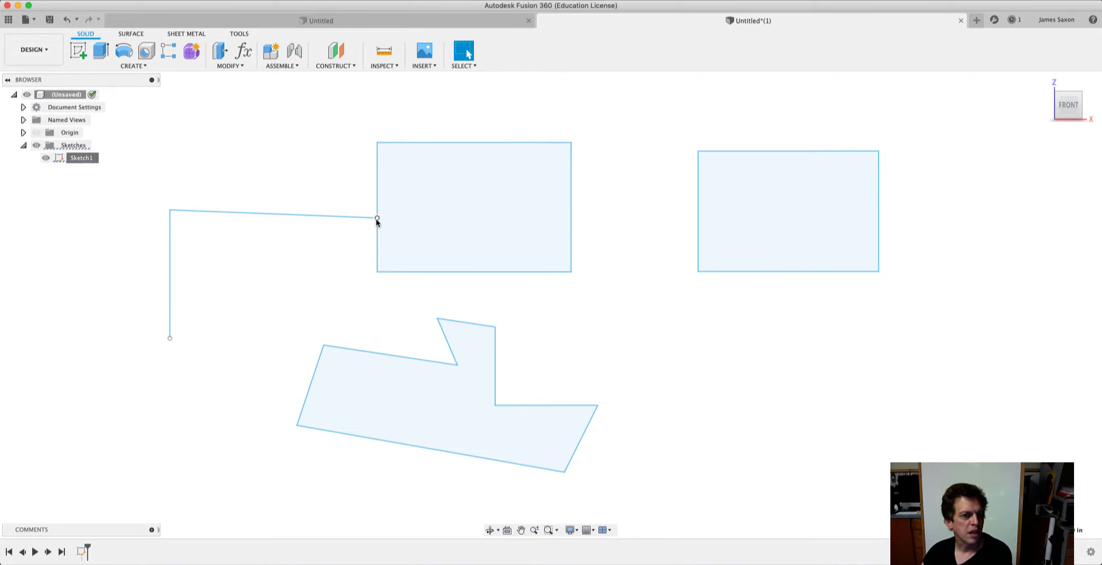
pyautogui.moveTo(377, 218); pyautogui.dragTo(371, 278)
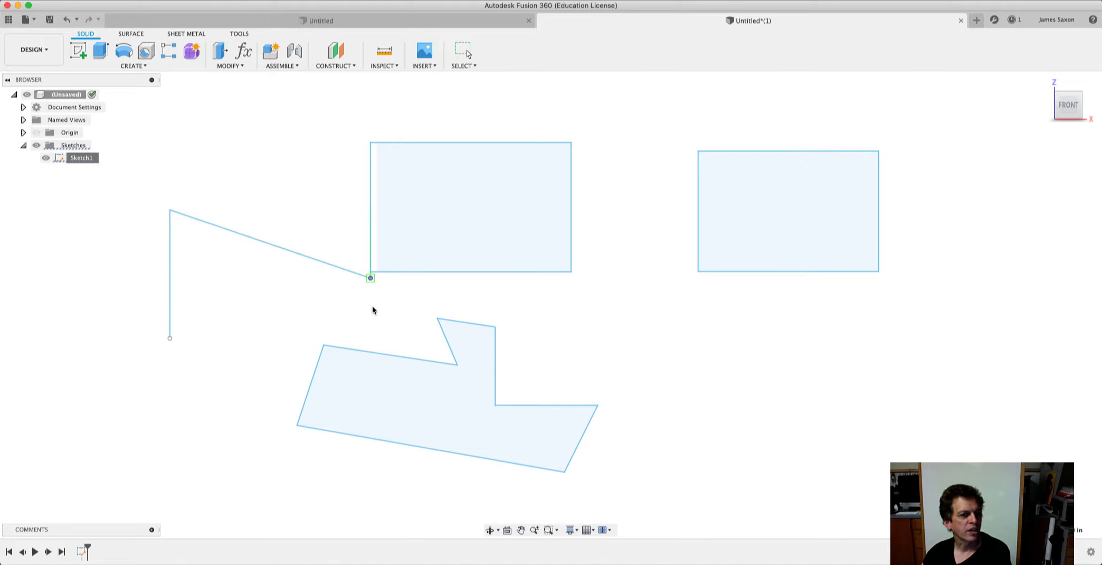
pyautogui.moveTo(372, 317); pyautogui.dragTo(372, 319)
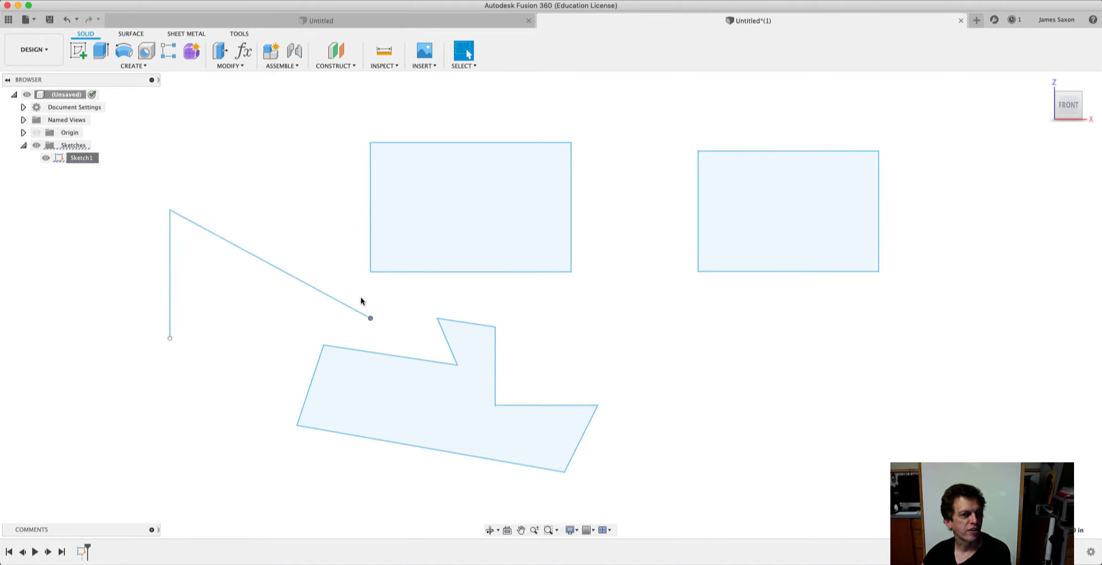
pyautogui.moveTo(370, 320); pyautogui.dragTo(373, 223)
# Move the sloping line and the middle rectangle's left edge sideways to test how the two follow each other.
pyautogui.moveTo(280, 224)
pyautogui.mouseDown()
pyautogui.moveTo(284, 258)
pyautogui.moveTo(291, 186)
pyautogui.mouseUp()
pyautogui.moveTo(389, 189); pyautogui.dragTo(473, 172)
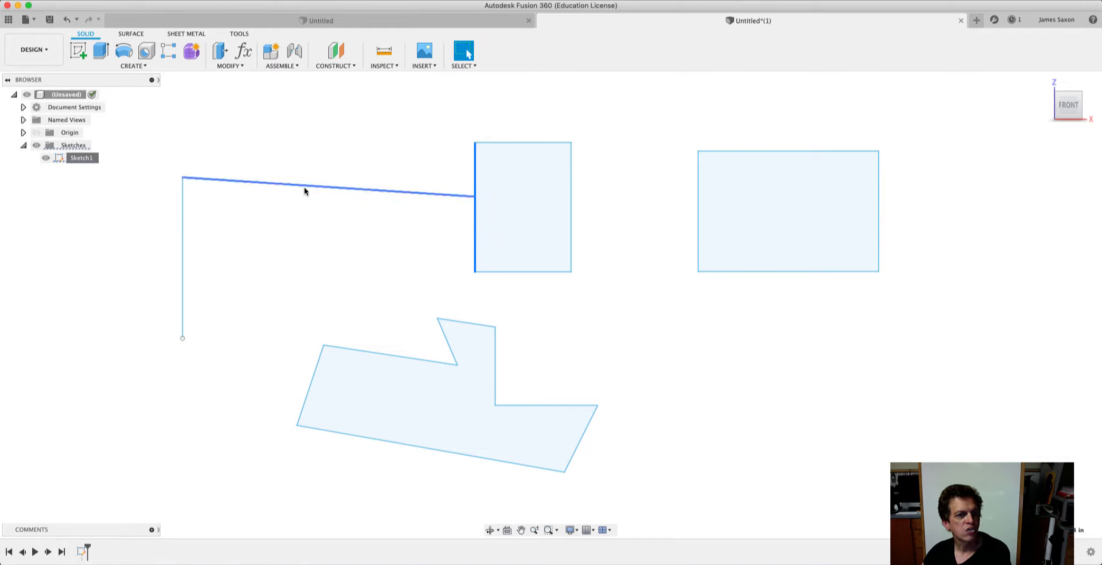
pyautogui.moveTo(306, 184)
pyautogui.mouseDown()
pyautogui.moveTo(304, 236)
pyautogui.moveTo(300, 197)
pyautogui.moveTo(249, 183)
pyautogui.moveTo(247, 161)
pyautogui.mouseUp()
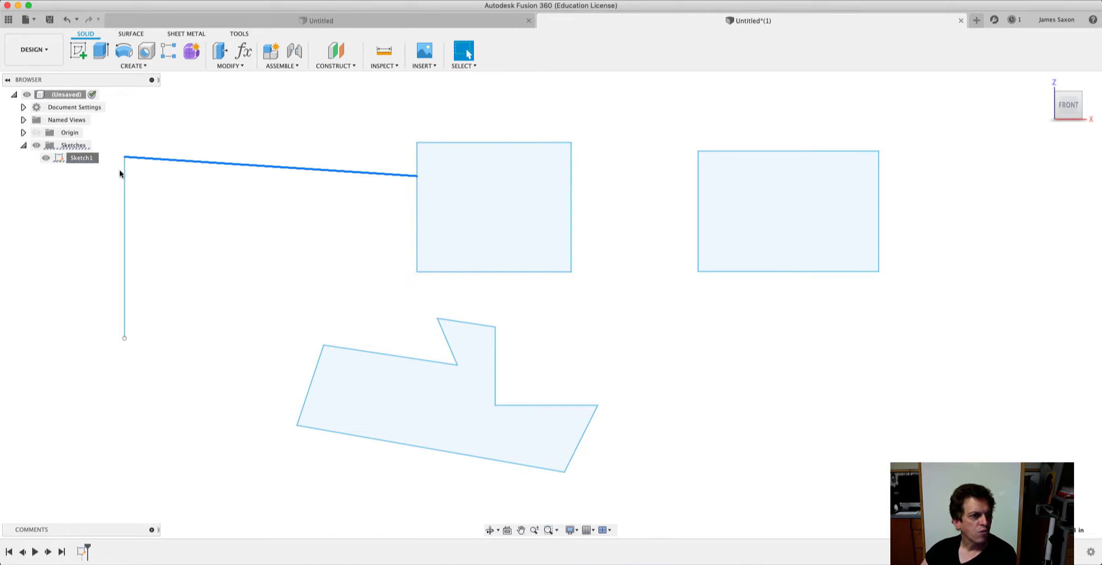
# Reopen Sketch1 for editing and sketch a center-point circle just below the right-hand rectangle.
pyautogui.rightClick(82, 161)
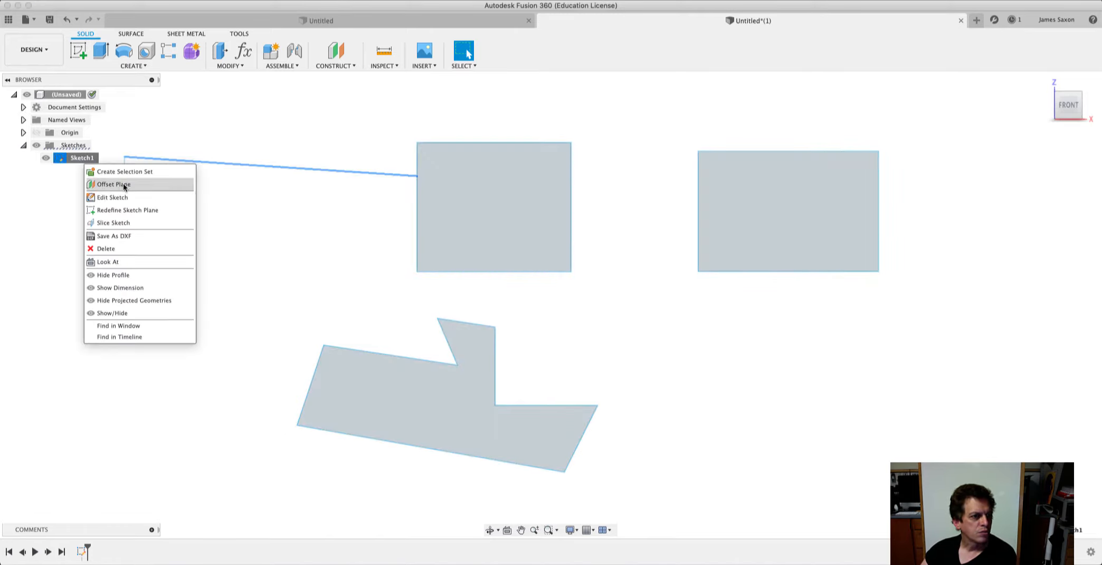
pyautogui.click(116, 197)
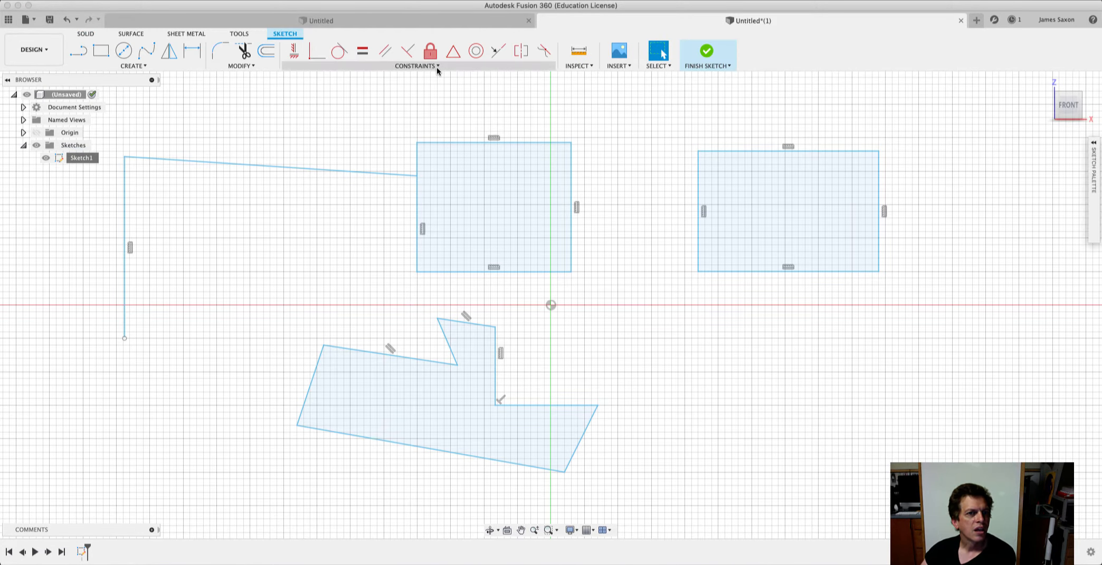
pyautogui.click(437, 66)
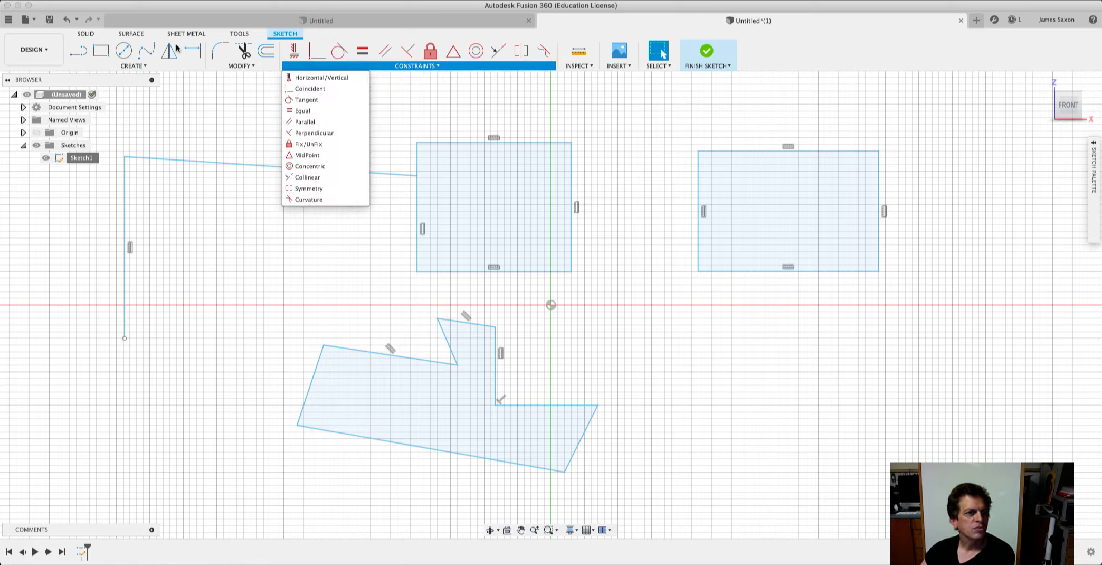
pyautogui.click(123, 51)
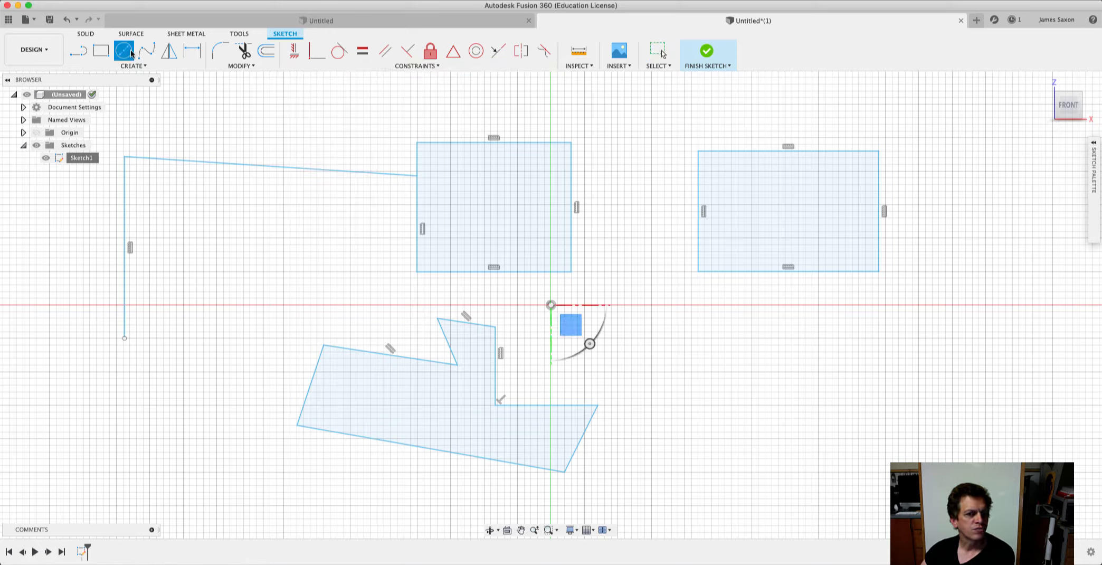
pyautogui.click(738, 339)
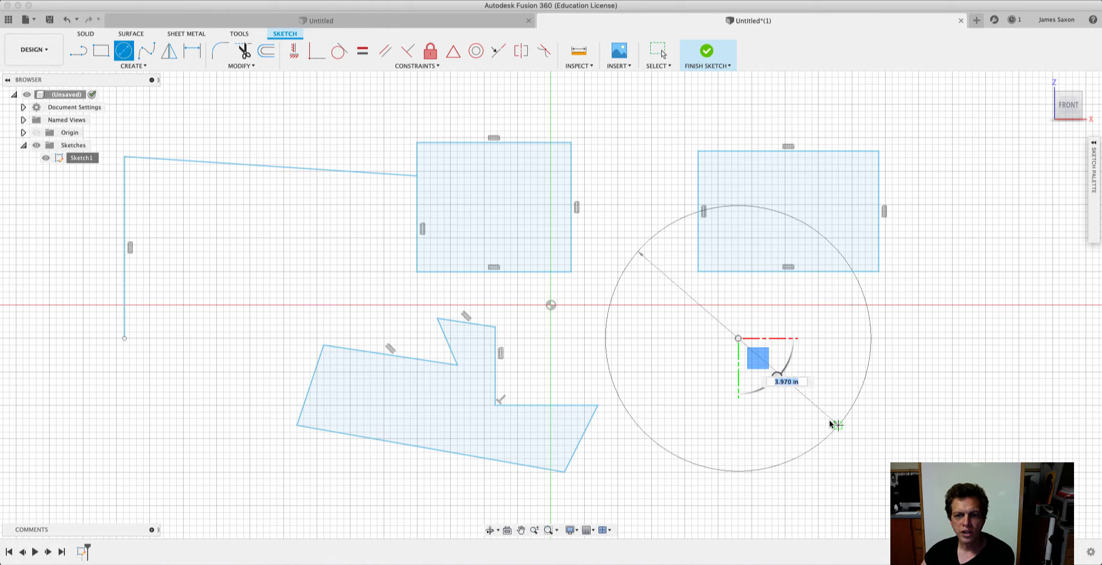
pyautogui.click(779, 358)
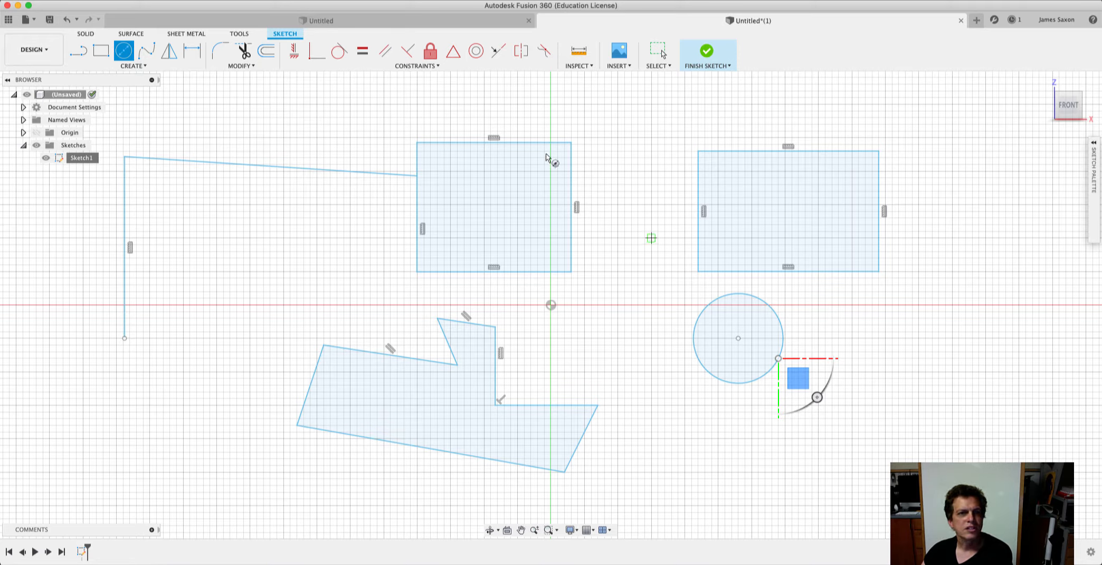
# Apply a Tangent constraint between the new circle and the sloping line.
pyautogui.click(436, 65)
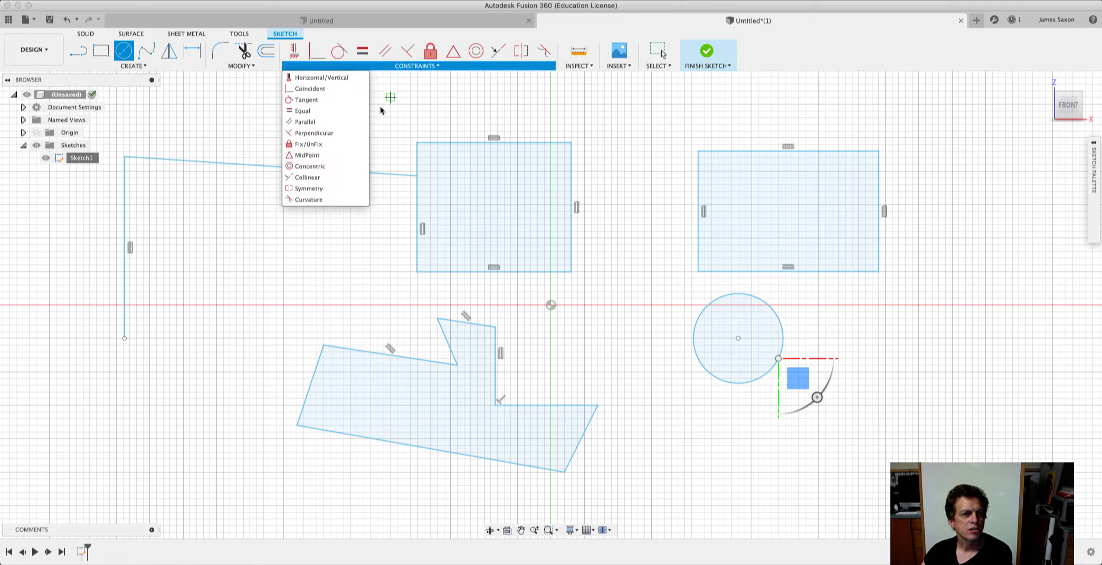
pyautogui.click(326, 101)
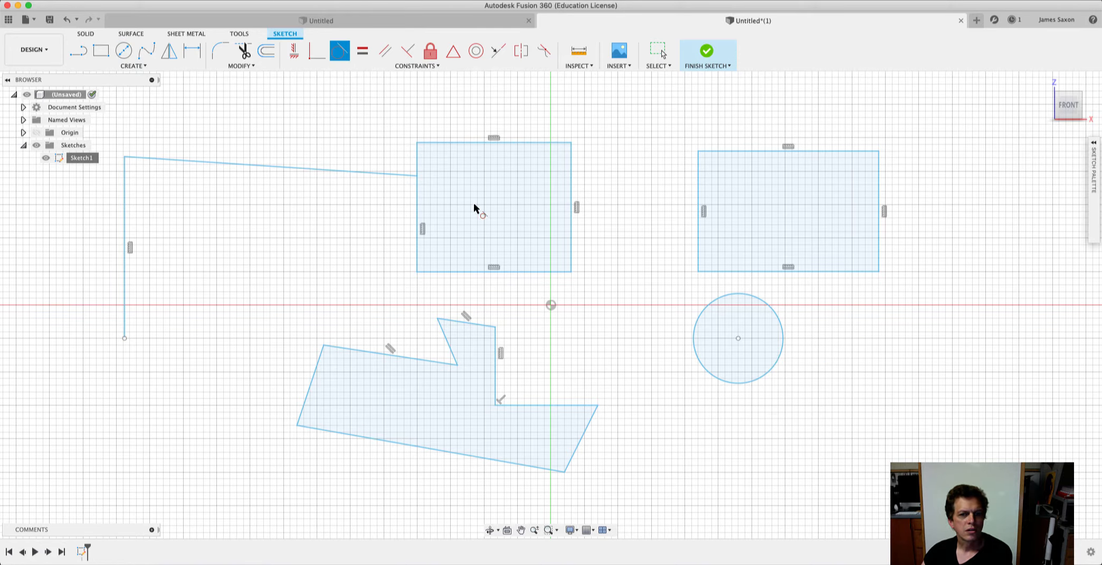
pyautogui.click(719, 299)
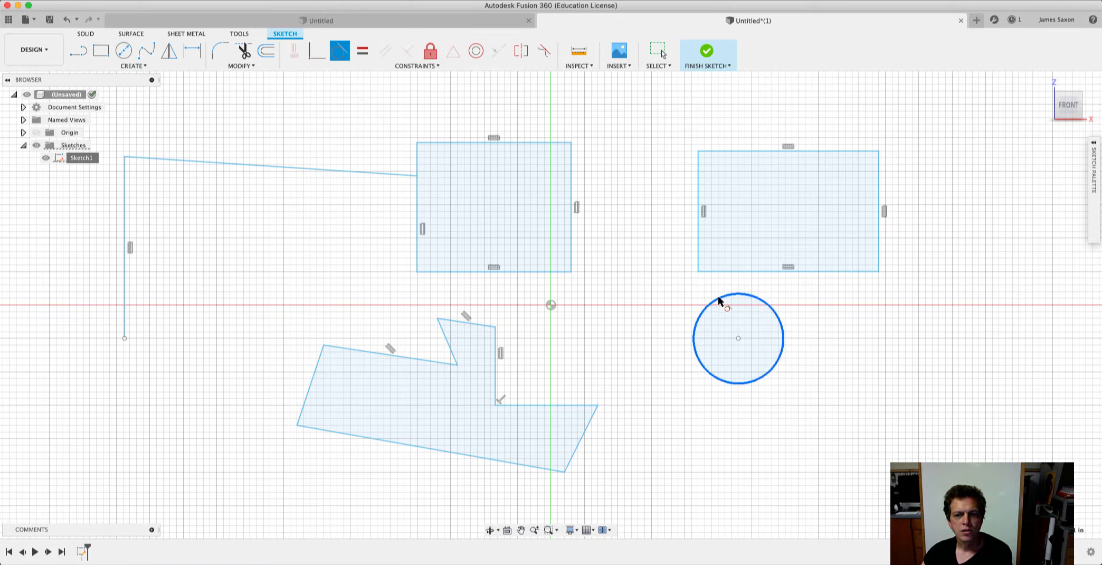
pyautogui.click(295, 168)
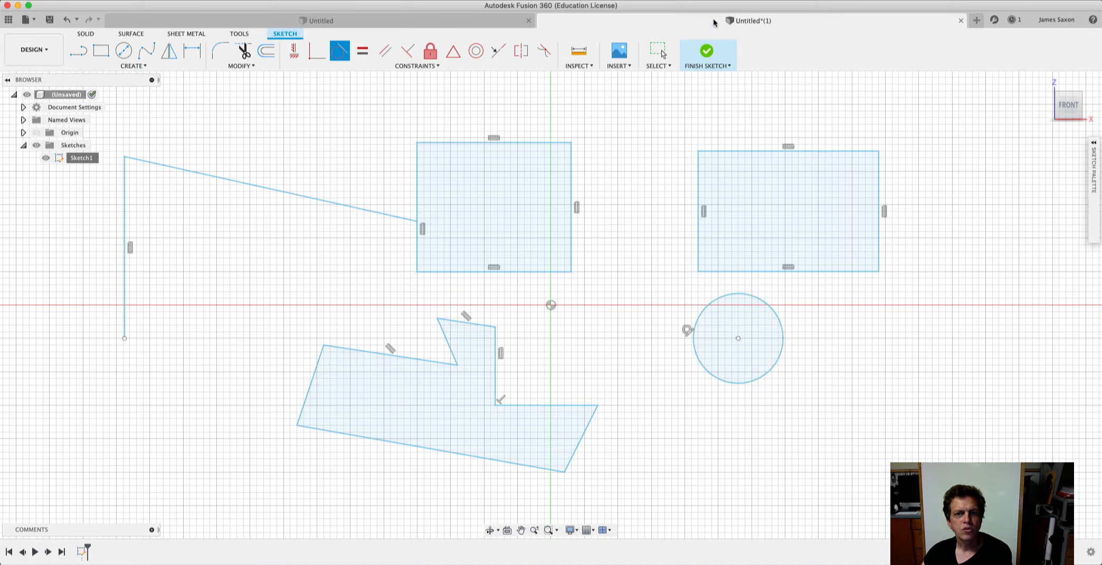
# Finish the sketch and move the circle by its center to sit beneath the sloping line, shifting it slightly upward to test tangency.
pyautogui.click(702, 54)
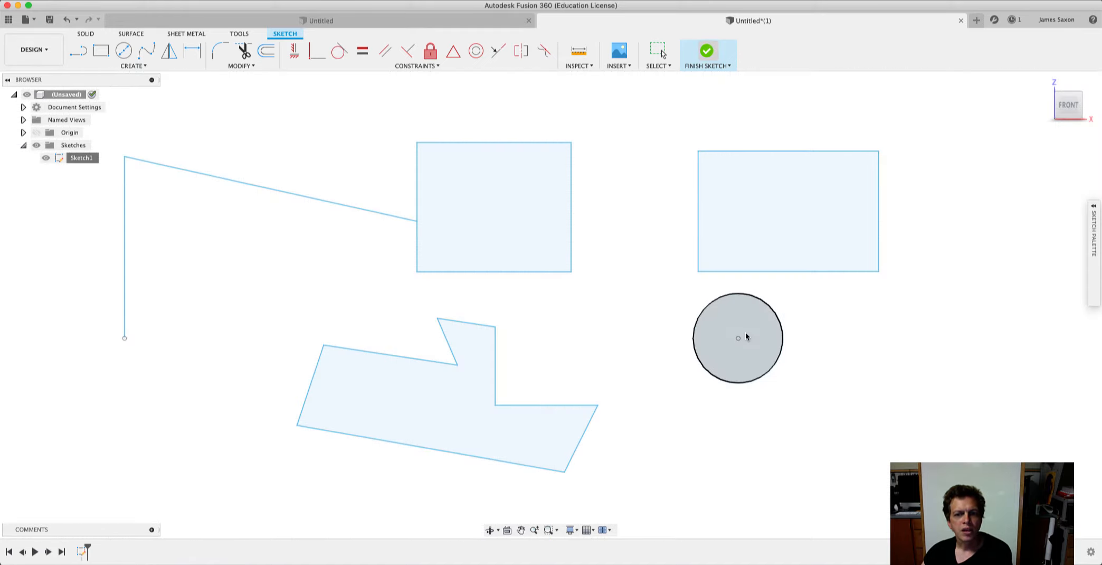
pyautogui.moveTo(738, 341)
pyautogui.mouseDown()
pyautogui.moveTo(684, 337)
pyautogui.moveTo(305, 216)
pyautogui.moveTo(642, 368)
pyautogui.moveTo(906, 401)
pyautogui.moveTo(903, 272)
pyautogui.moveTo(861, 251)
pyautogui.moveTo(824, 342)
pyautogui.moveTo(466, 271)
pyautogui.moveTo(285, 251)
pyautogui.mouseUp()
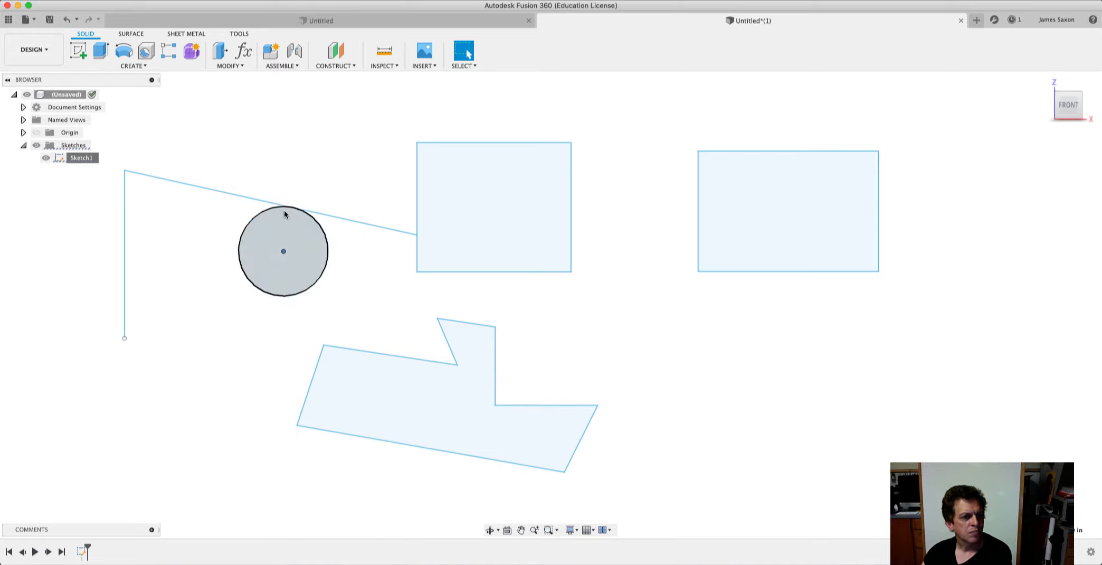
pyautogui.moveTo(283, 254); pyautogui.dragTo(295, 225)
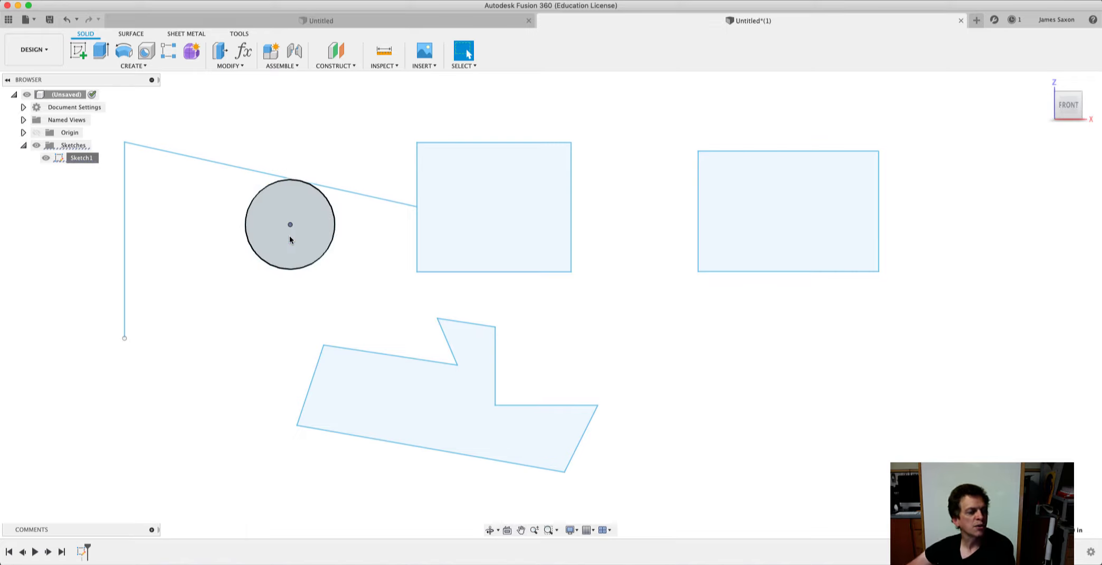
pyautogui.click(297, 181)
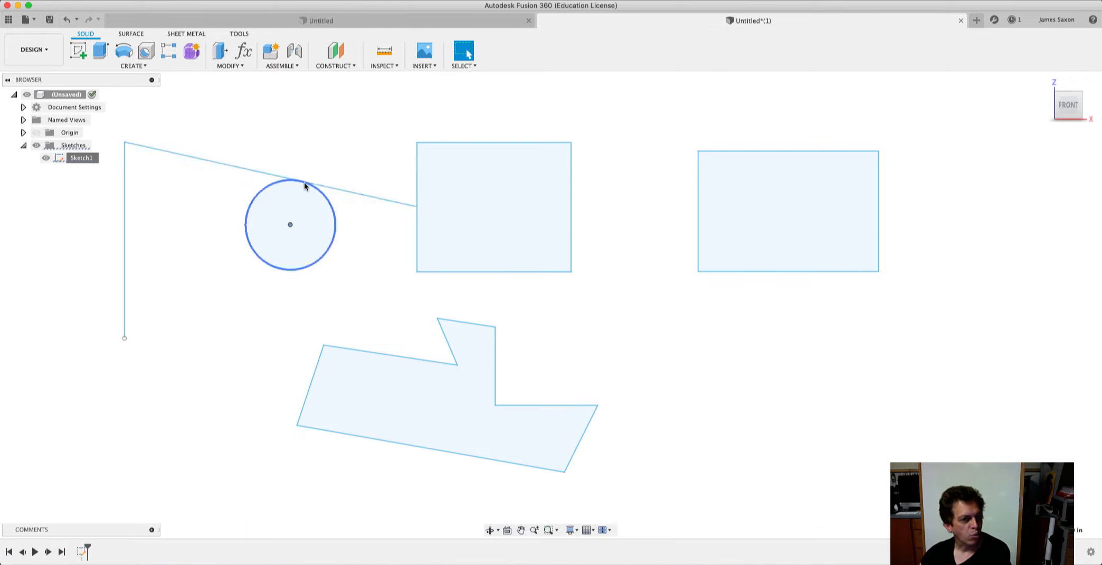
pyautogui.click(315, 295)
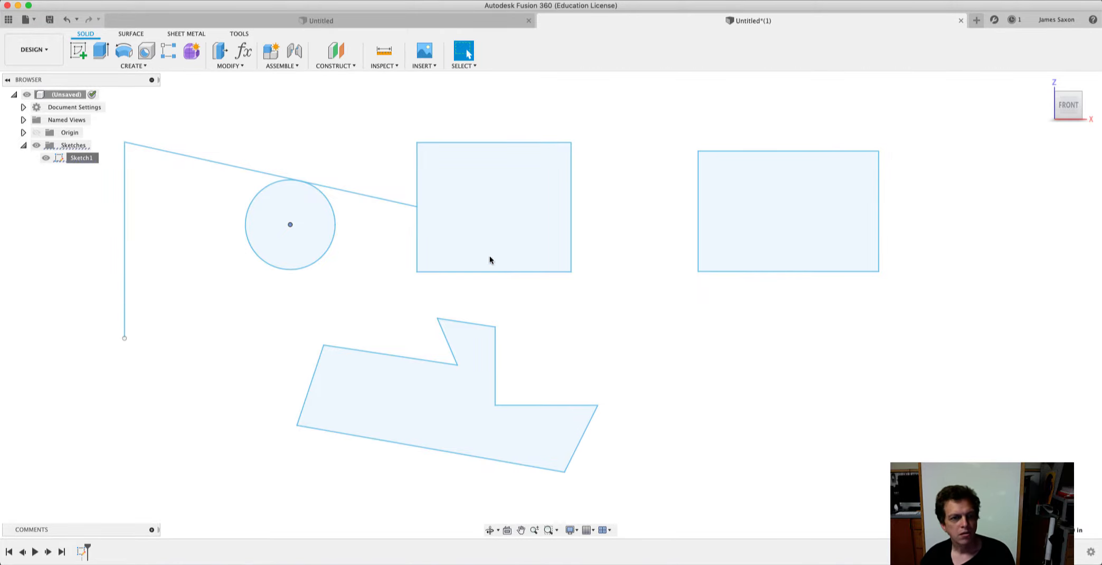
# Sketch a horizontal line below the right-hand rectangle, continuing into a tangent quarter arc and a vertical line about 1.5 in long.
pyautogui.press('l')
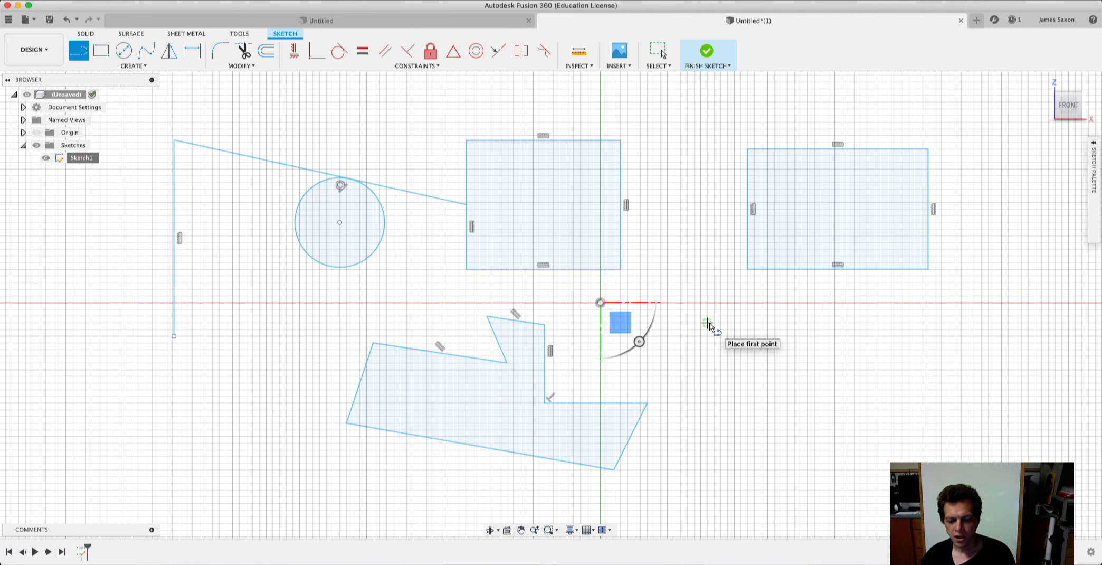
pyautogui.click(708, 323)
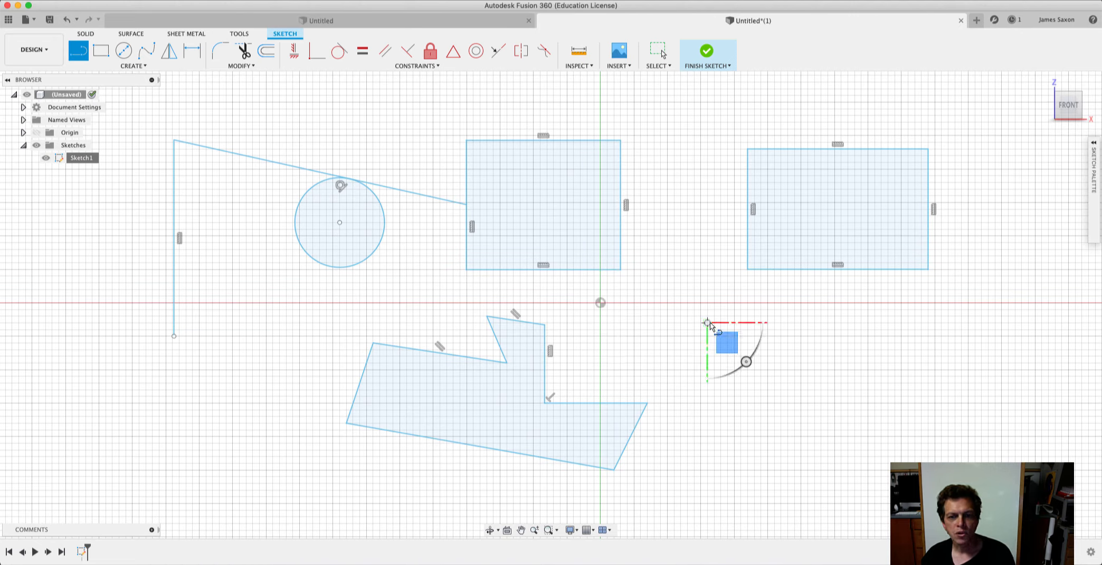
pyautogui.click(788, 322)
pyautogui.moveTo(788, 323); pyautogui.dragTo(857, 393)
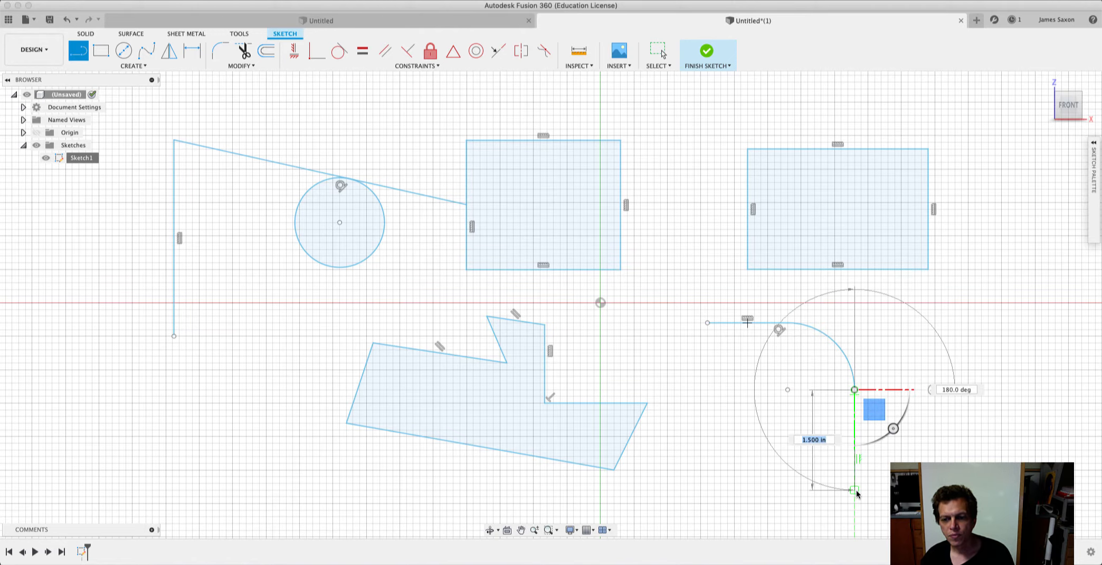
pyautogui.click(855, 489)
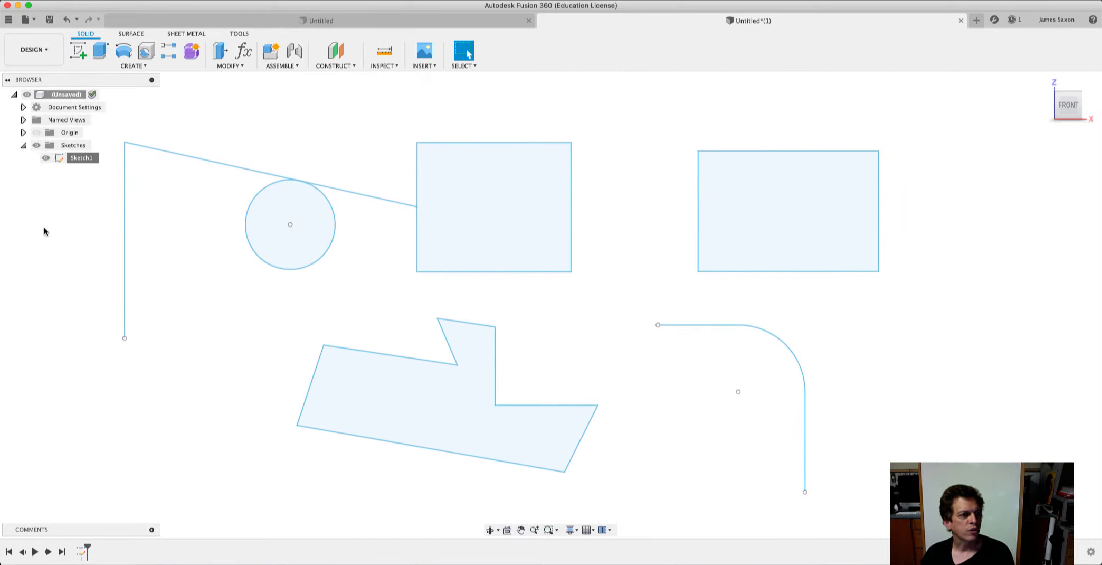
# Create a new sketch on the front plane with Sketch1 hidden.
pyautogui.click(143, 66)
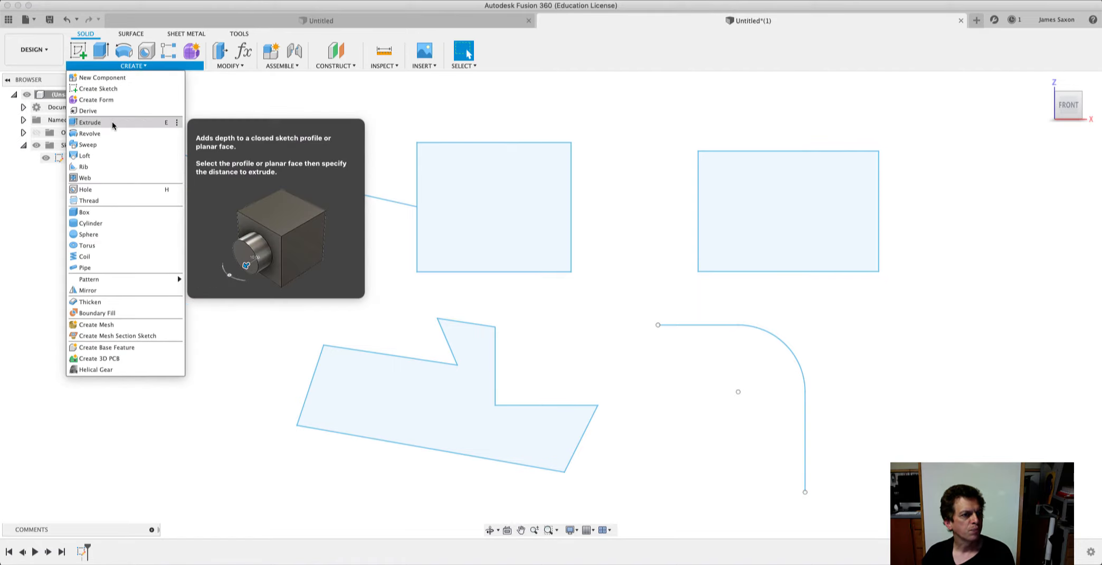
pyautogui.click(106, 88)
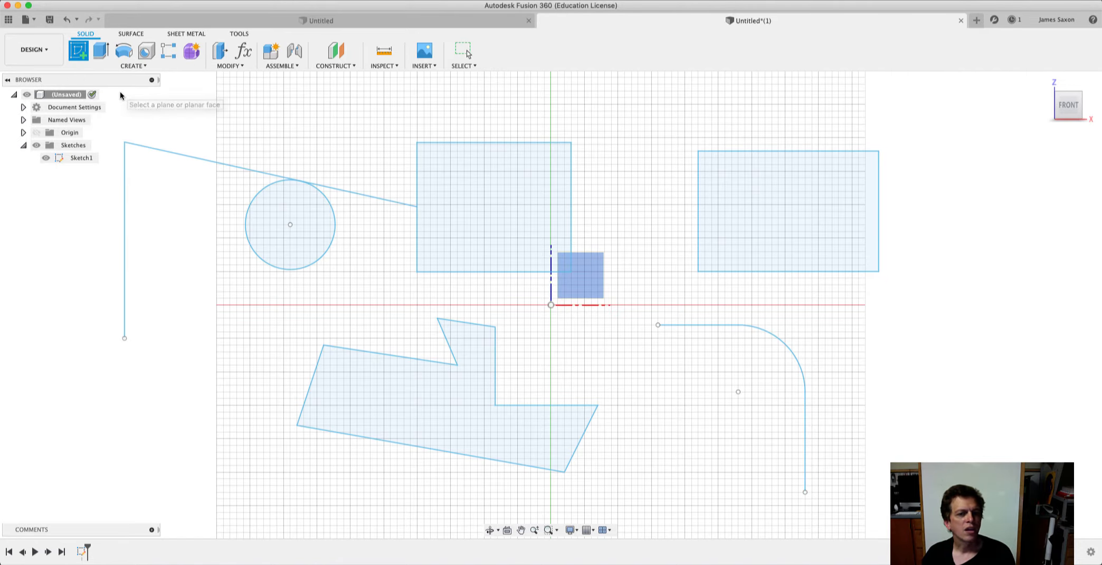
pyautogui.click(64, 159)
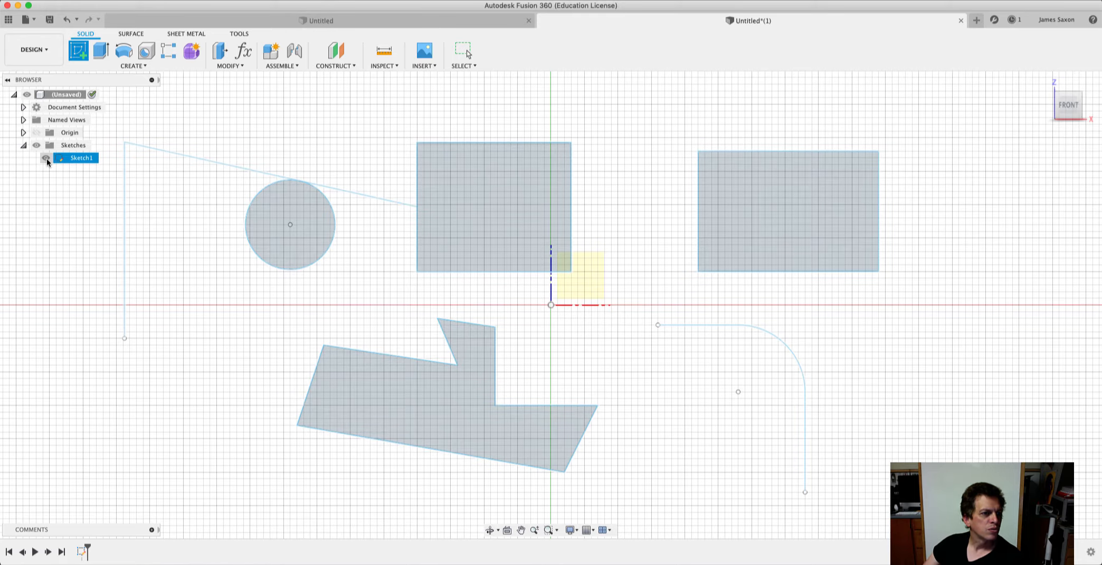
pyautogui.click(46, 158)
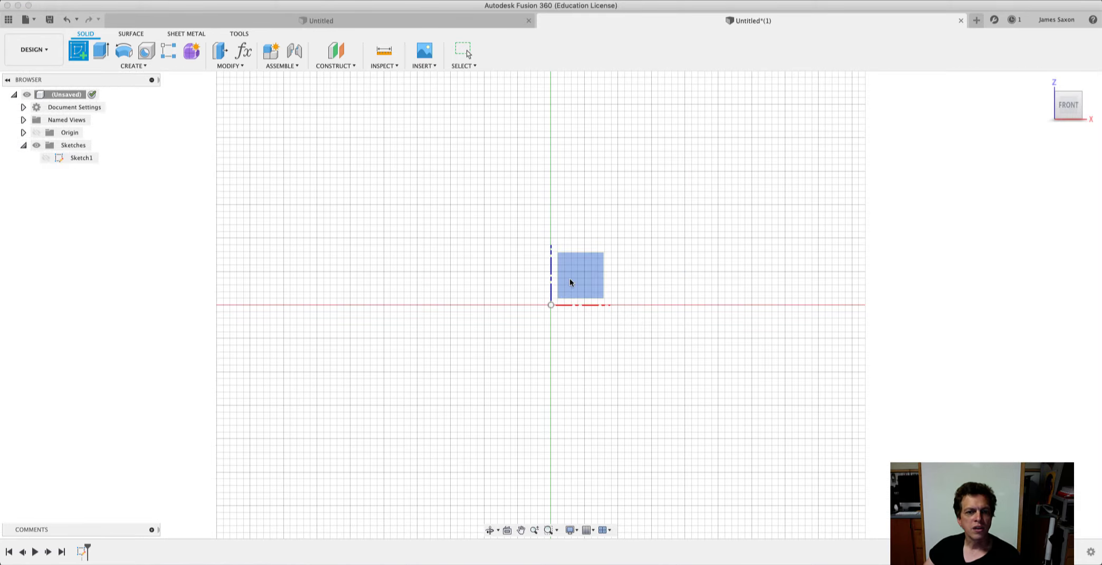
pyautogui.click(570, 282)
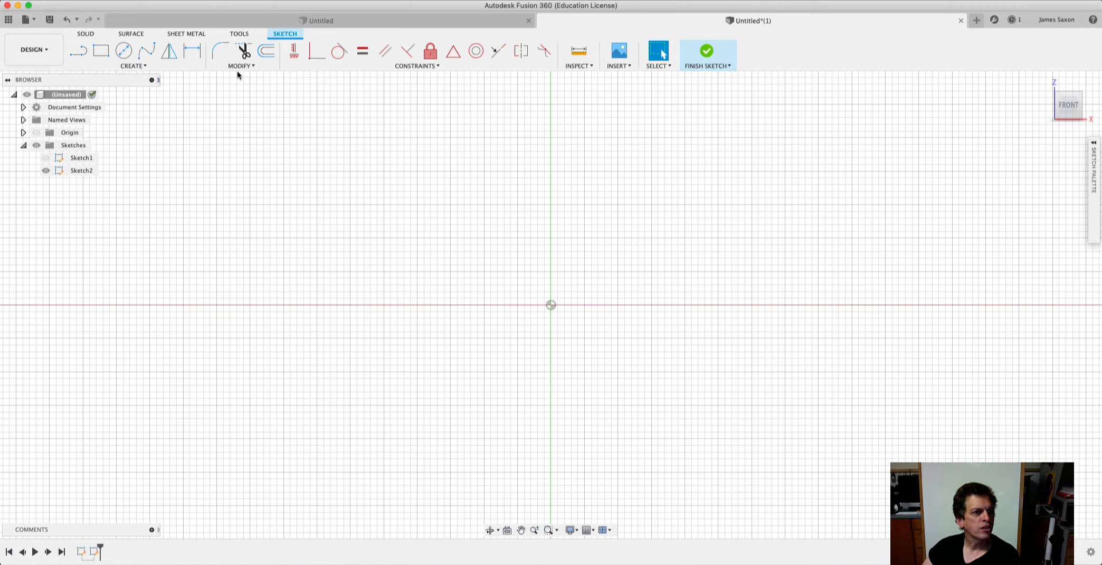
# Sketch a two-point rectangle around the origin, clearly taller than it is wide.
pyautogui.click(410, 66)
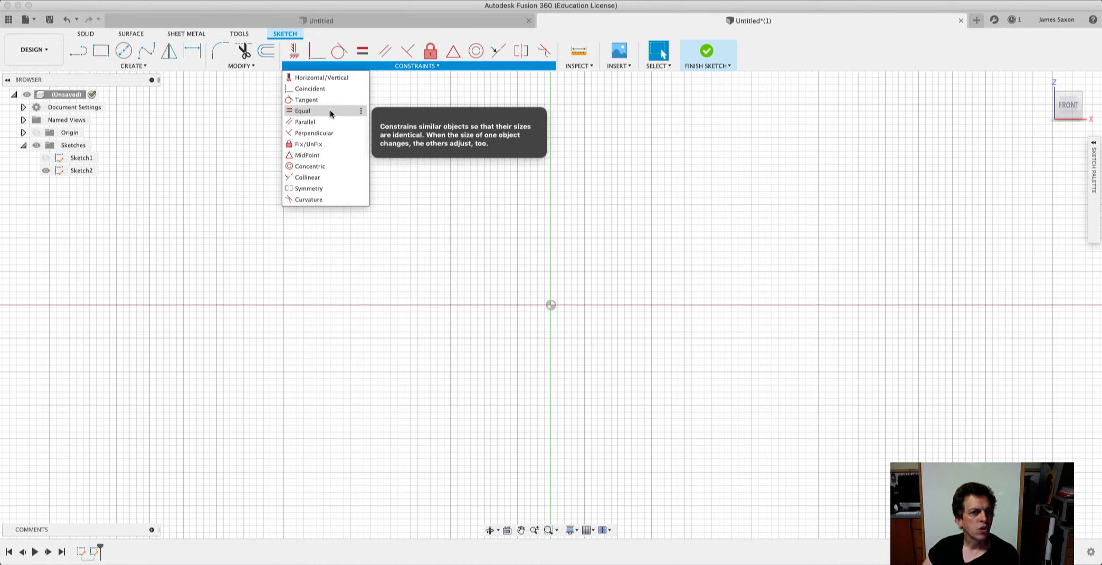
pyautogui.click(440, 66)
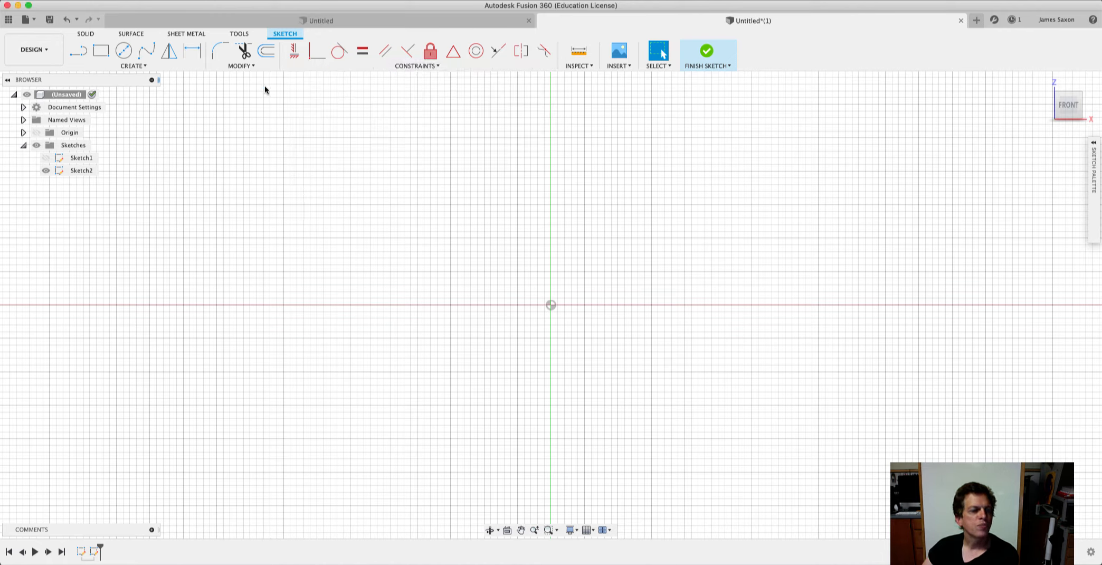
pyautogui.click(101, 51)
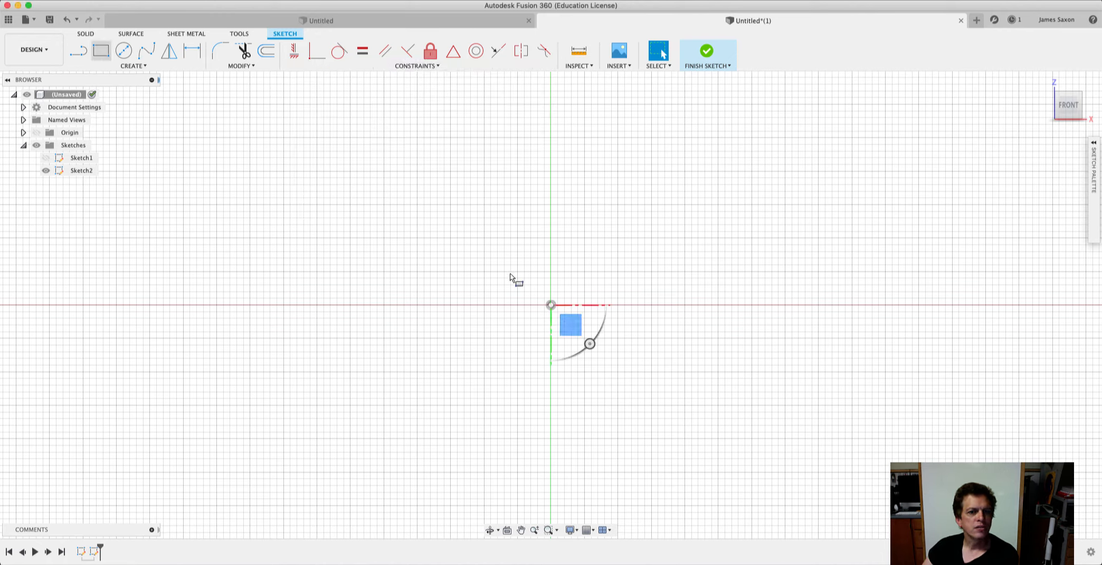
pyautogui.click(477, 211)
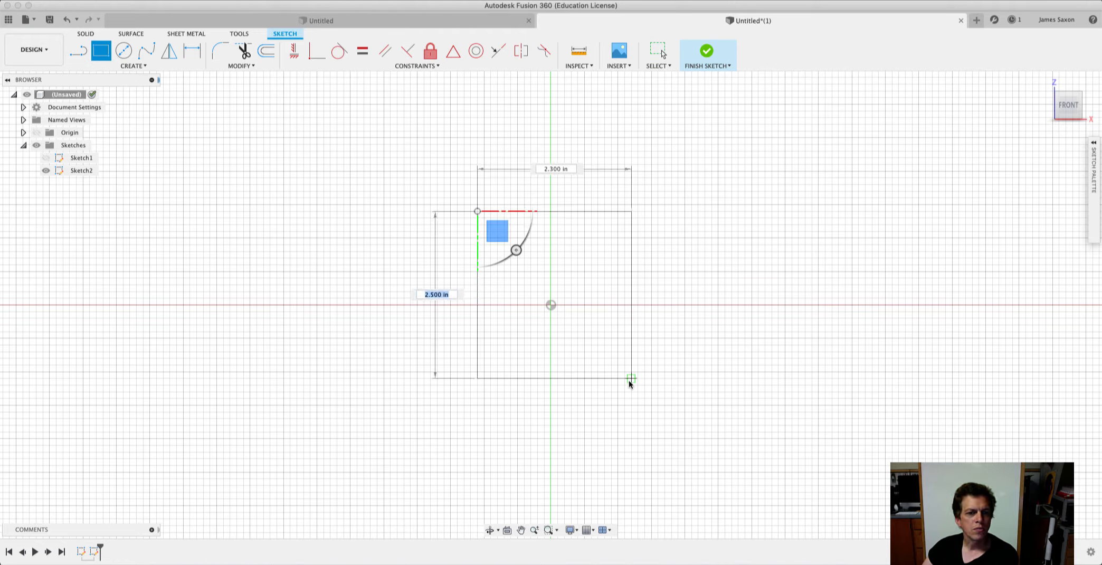
pyautogui.click(625, 438)
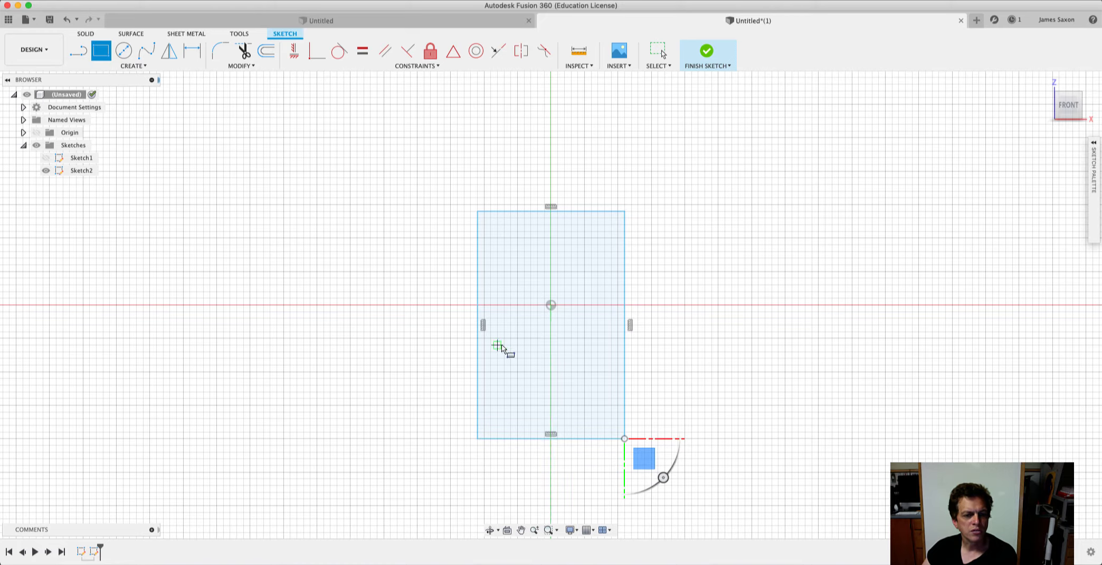
# Apply an Equal constraint to the rectangle's left and upper sides, then finish the sketch and move its lower-right corner inward to test it.
pyautogui.click(429, 66)
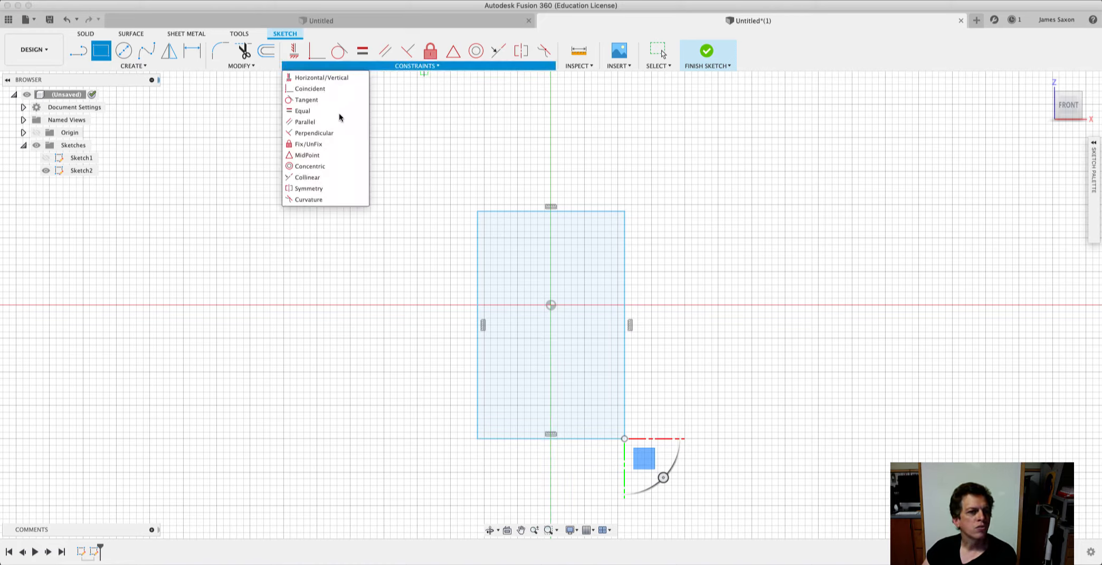
pyautogui.click(306, 111)
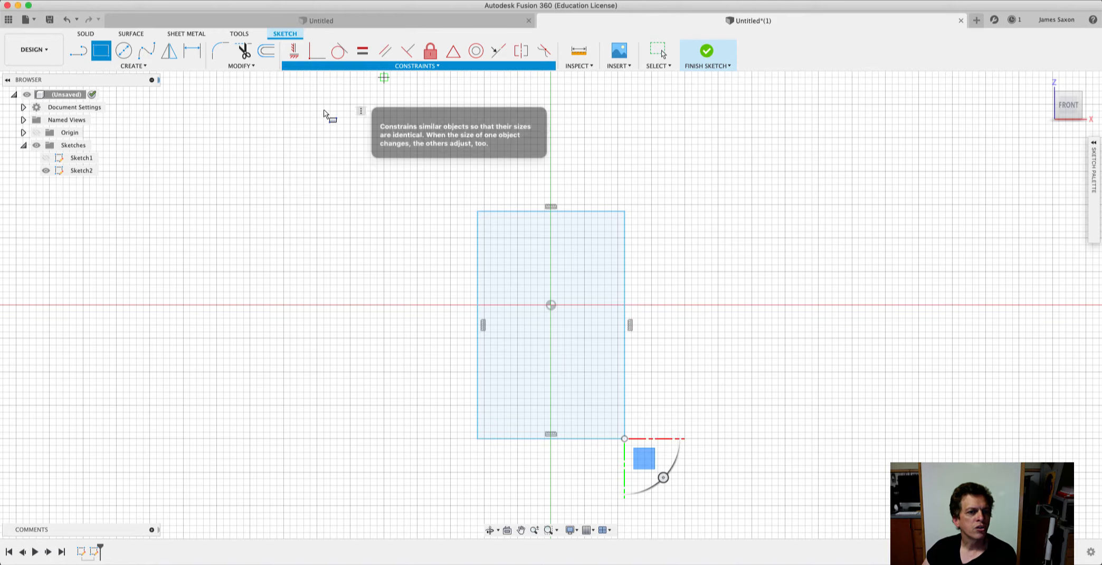
pyautogui.click(477, 269)
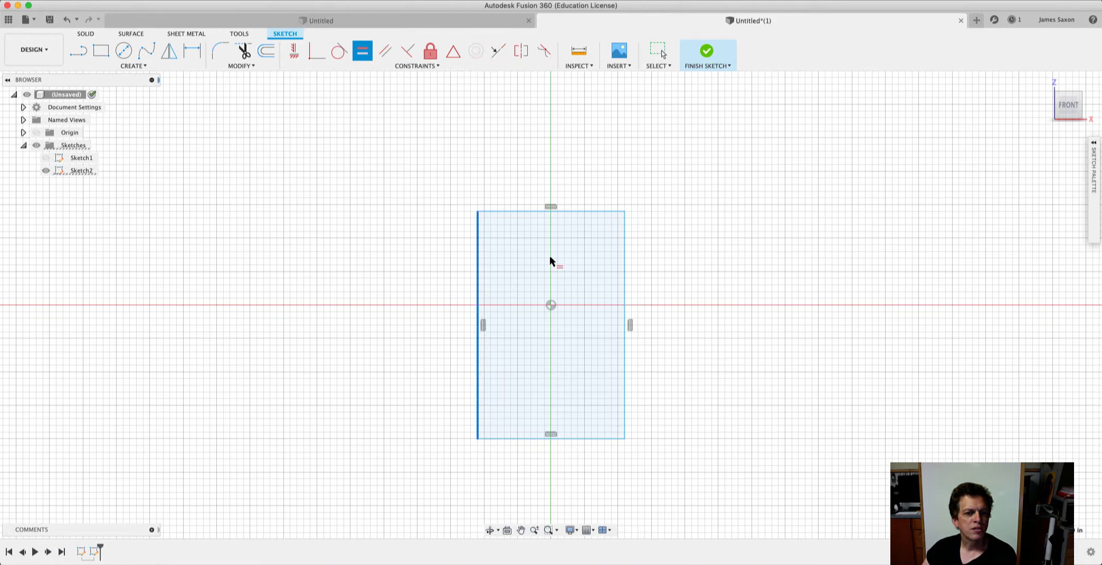
pyautogui.click(578, 211)
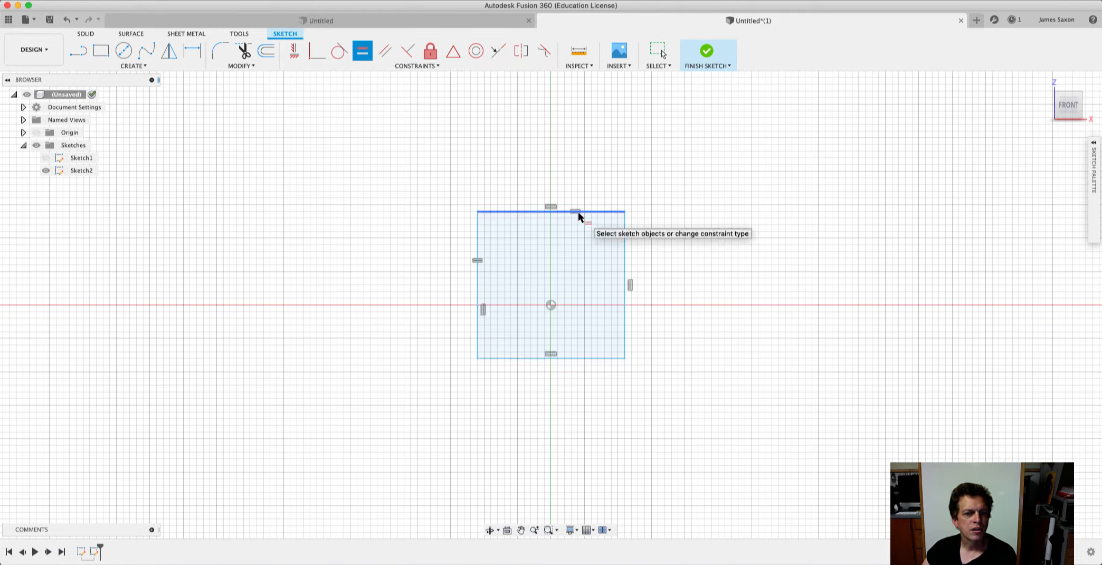
pyautogui.click(707, 51)
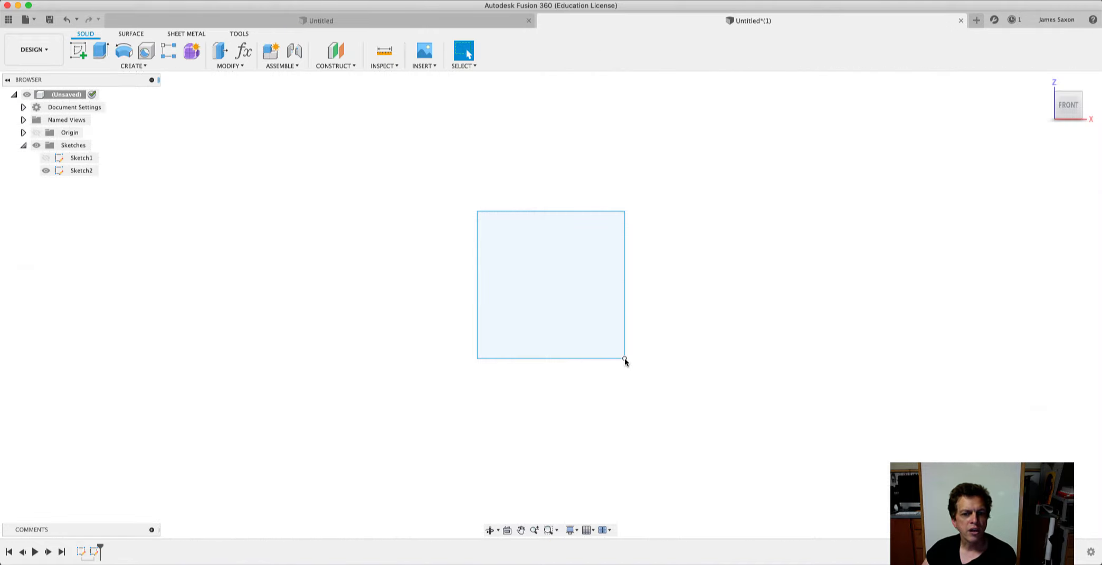
pyautogui.moveTo(625, 358)
pyautogui.mouseDown()
pyautogui.moveTo(660, 405)
pyautogui.moveTo(749, 474)
pyautogui.moveTo(812, 398)
pyautogui.moveTo(672, 389)
pyautogui.moveTo(570, 365)
pyautogui.moveTo(548, 345)
pyautogui.moveTo(579, 332)
pyautogui.mouseUp()
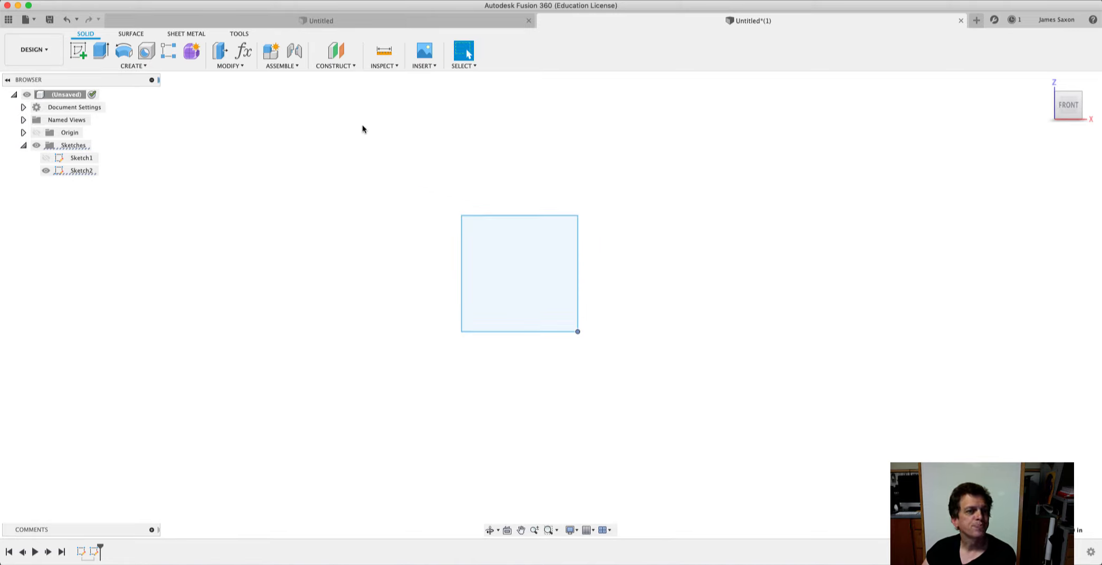
# Reopen Sketch2 and sketch two separate lines: a steep one left of the square and a slightly sloping one below it.
pyautogui.rightClick(86, 172)
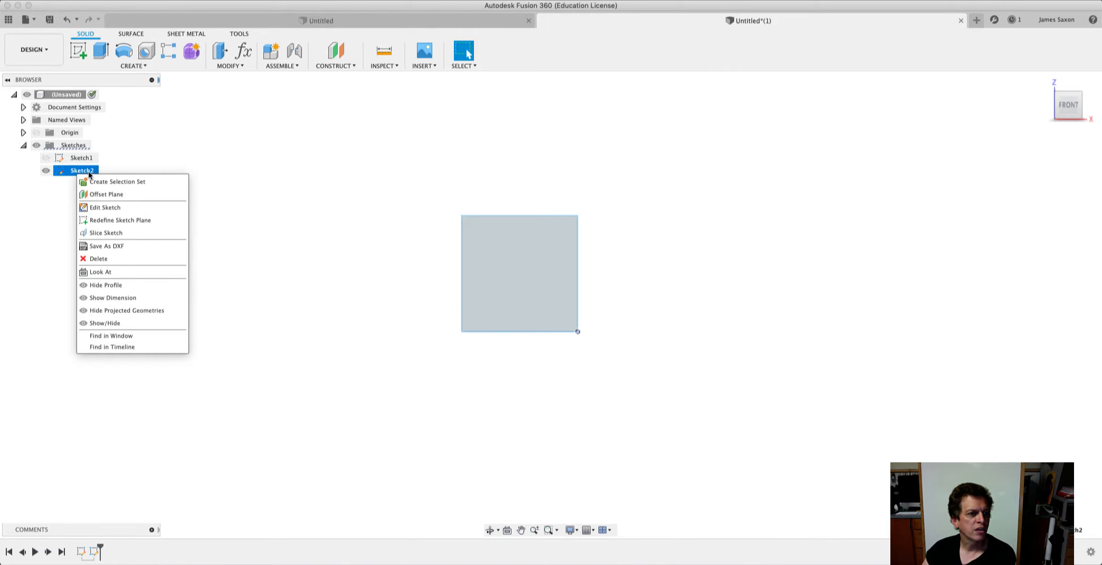
pyautogui.click(108, 207)
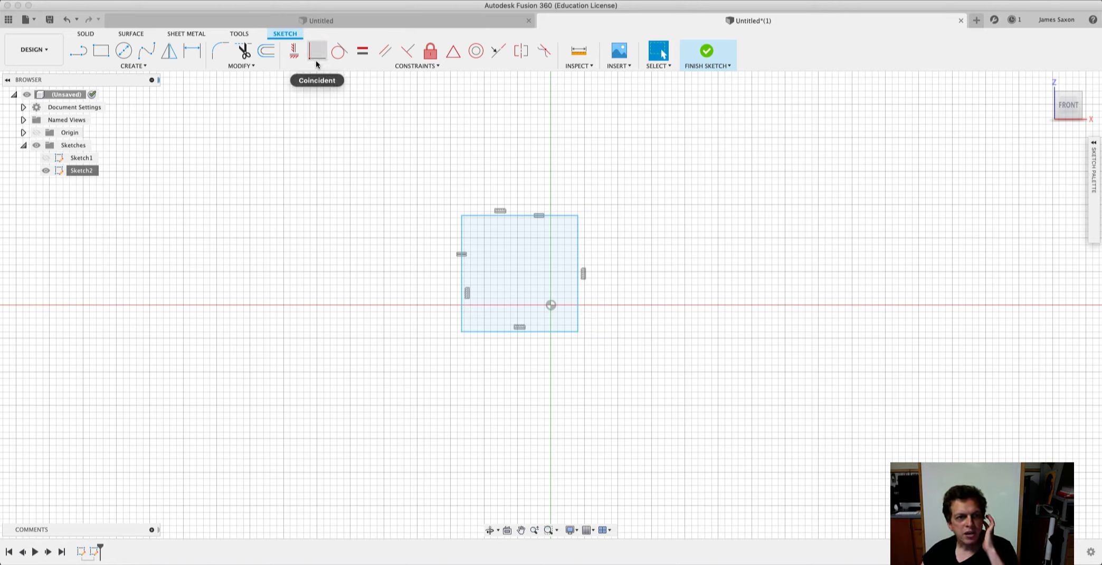
pyautogui.press('l')
pyautogui.click(216, 305)
pyautogui.click(304, 191)
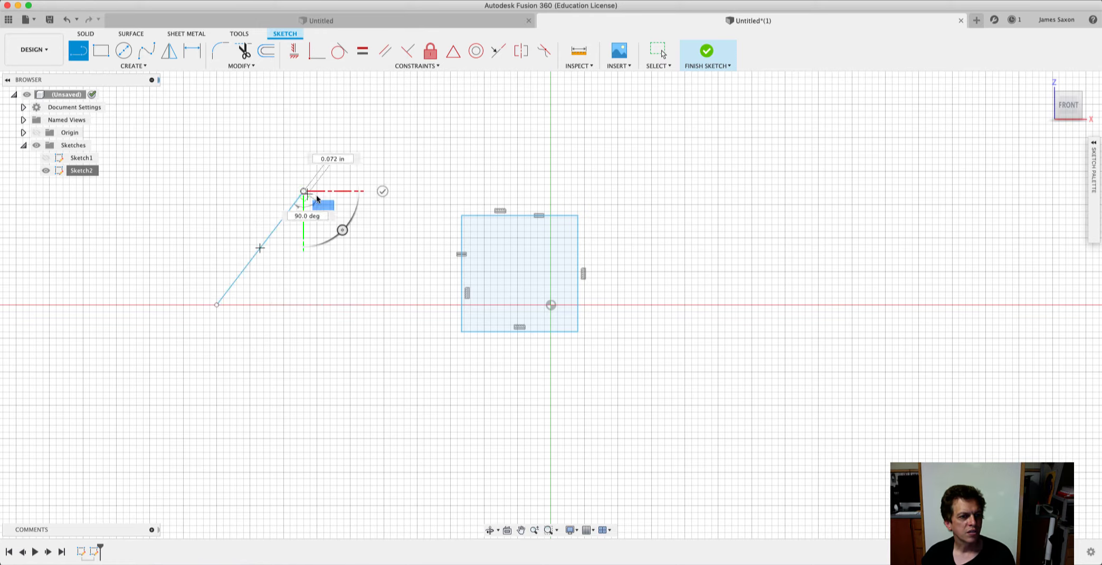
pyautogui.click(382, 191)
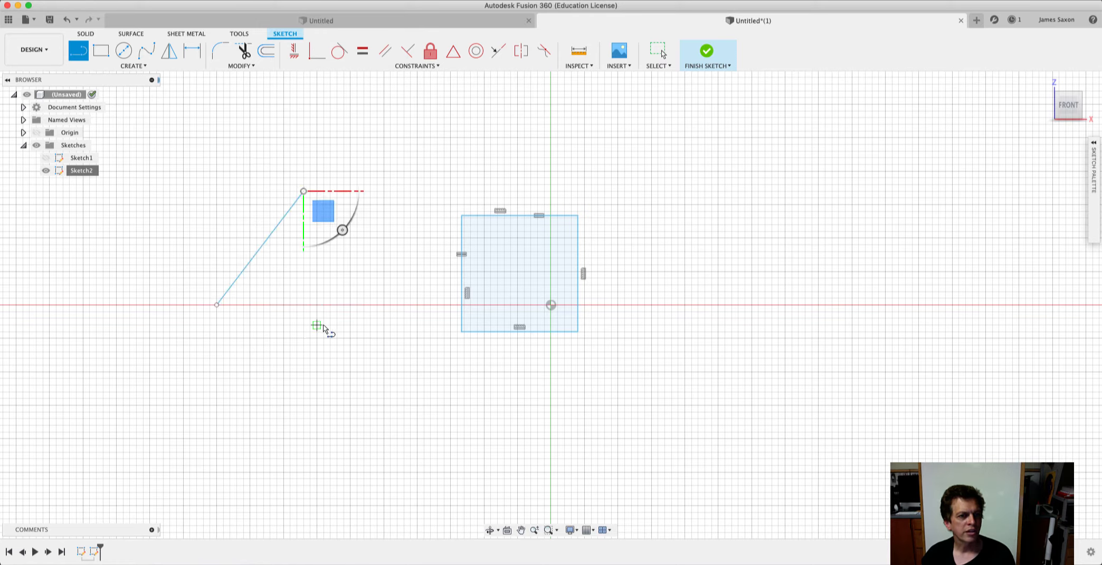
pyautogui.click(645, 398)
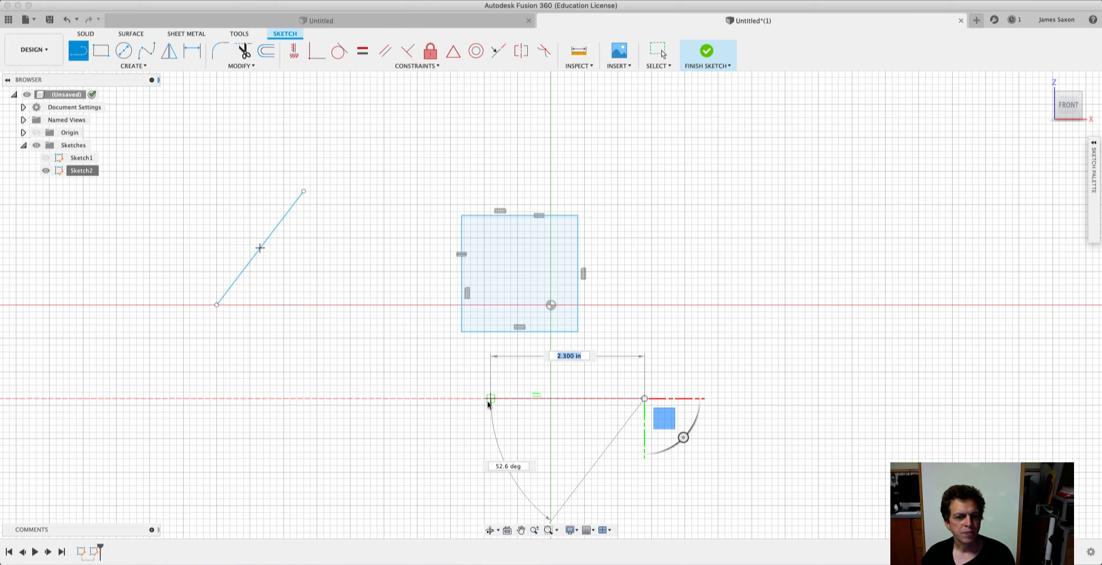
pyautogui.click(484, 385)
pyautogui.press('Escape')
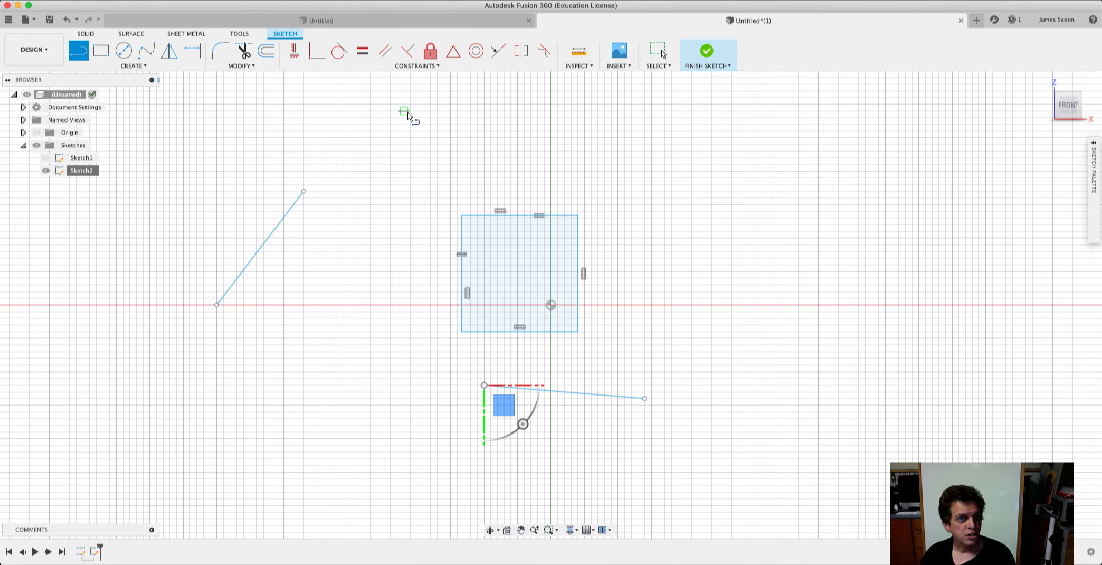
# Apply an Equal constraint to the two loose lines, then finish the sketch and move the lower line's right endpoint down to test it.
pyautogui.click(431, 67)
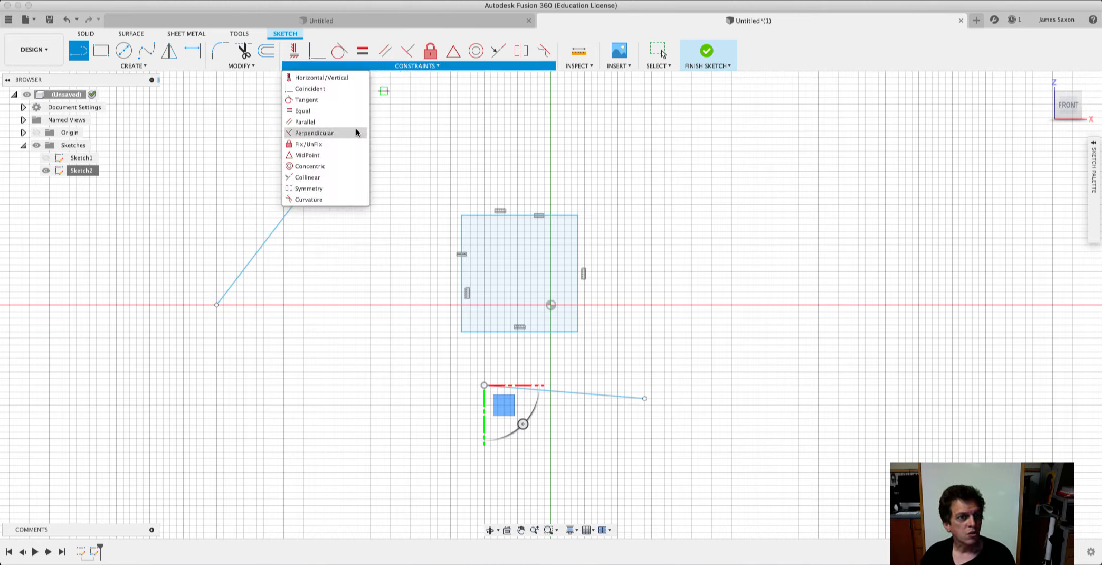
pyautogui.click(311, 111)
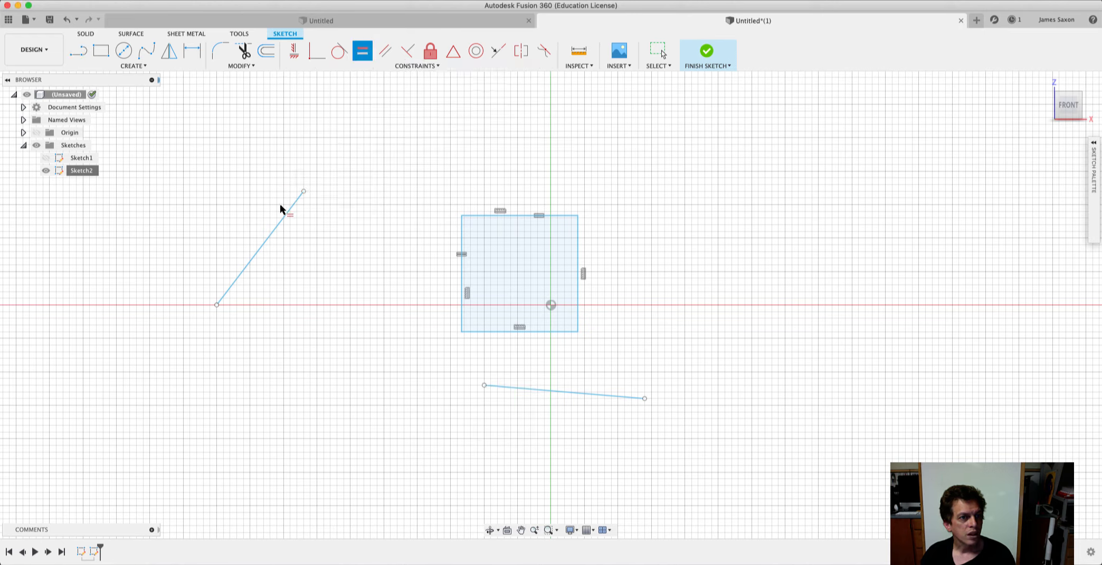
pyautogui.click(280, 220)
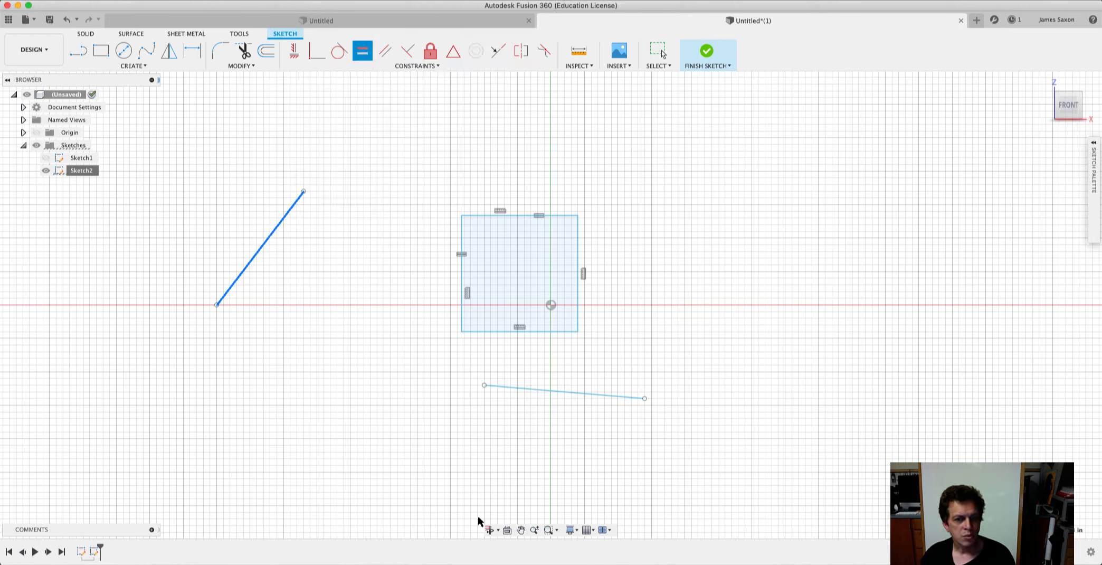
pyautogui.click(584, 394)
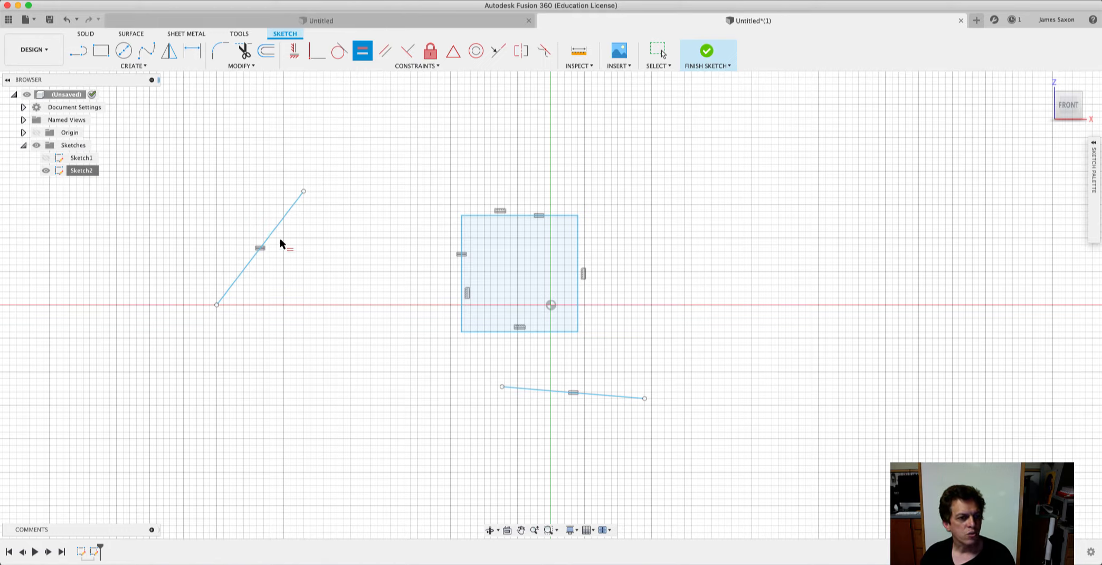
pyautogui.click(707, 53)
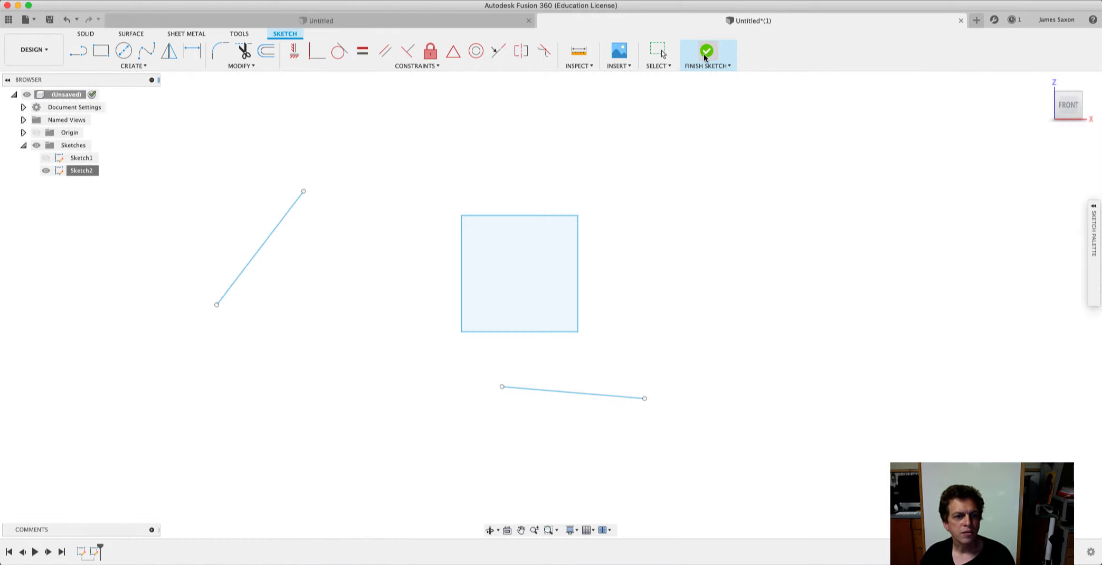
pyautogui.moveTo(644, 398)
pyautogui.mouseDown()
pyautogui.moveTo(835, 417)
pyautogui.moveTo(619, 413)
pyautogui.moveTo(790, 411)
pyautogui.moveTo(764, 423)
pyautogui.moveTo(532, 435)
pyautogui.moveTo(607, 447)
pyautogui.moveTo(541, 422)
pyautogui.moveTo(645, 453)
pyautogui.mouseUp()
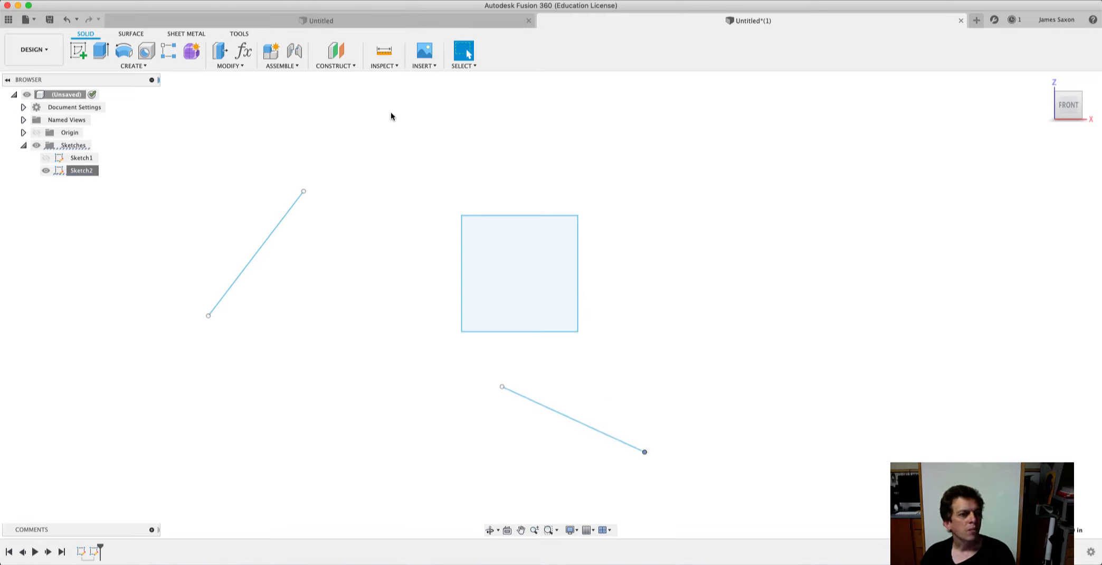
# Reopen Sketch2 and apply a Parallel constraint between the steep left line and the line below the square.
pyautogui.rightClick(81, 172)
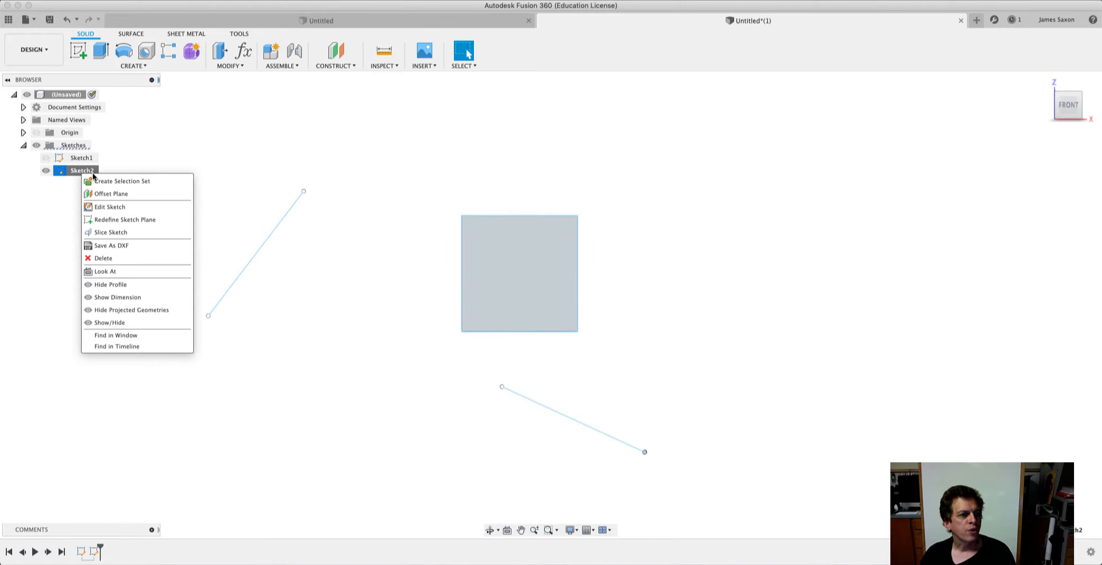
pyautogui.click(124, 207)
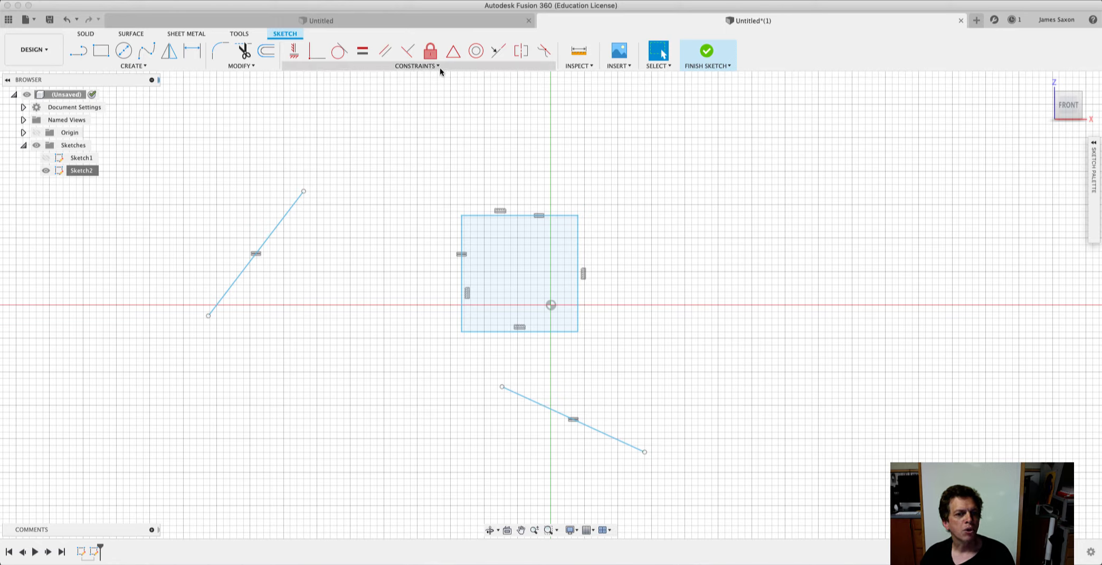
pyautogui.click(438, 66)
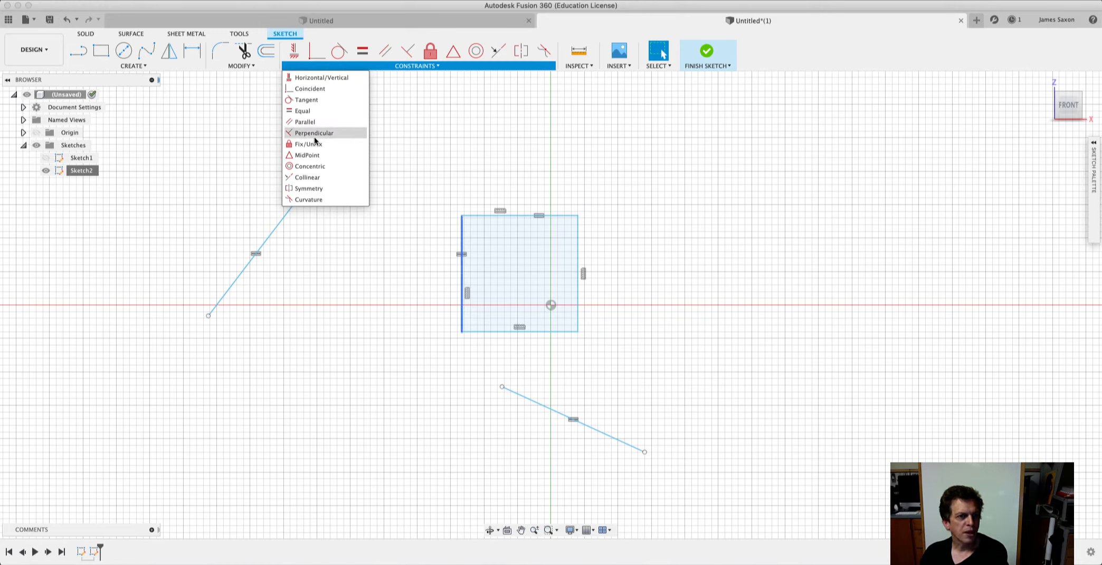
pyautogui.click(312, 122)
pyautogui.click(286, 212)
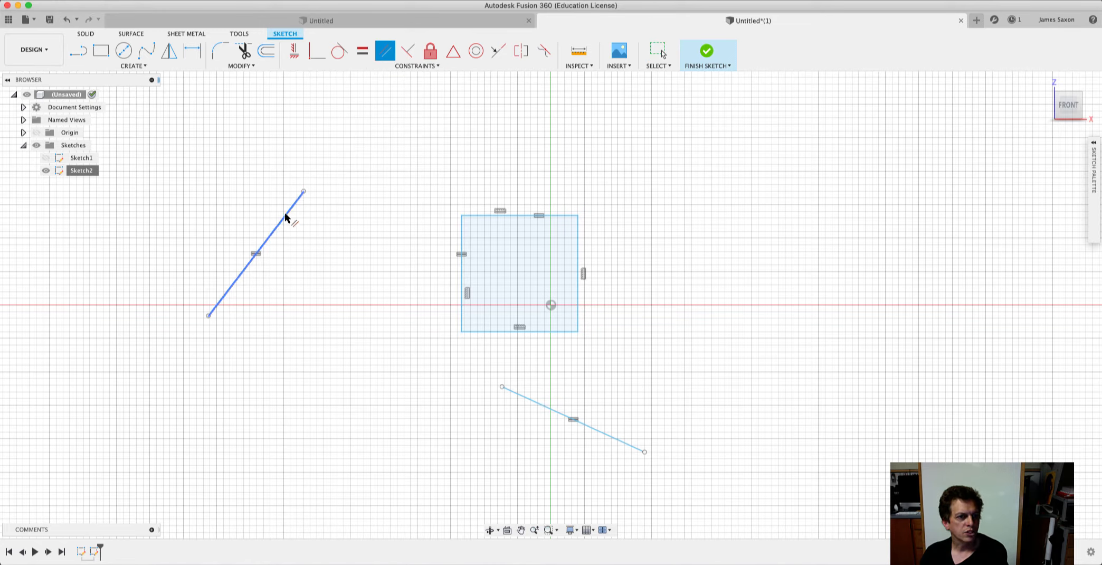
pyautogui.click(542, 406)
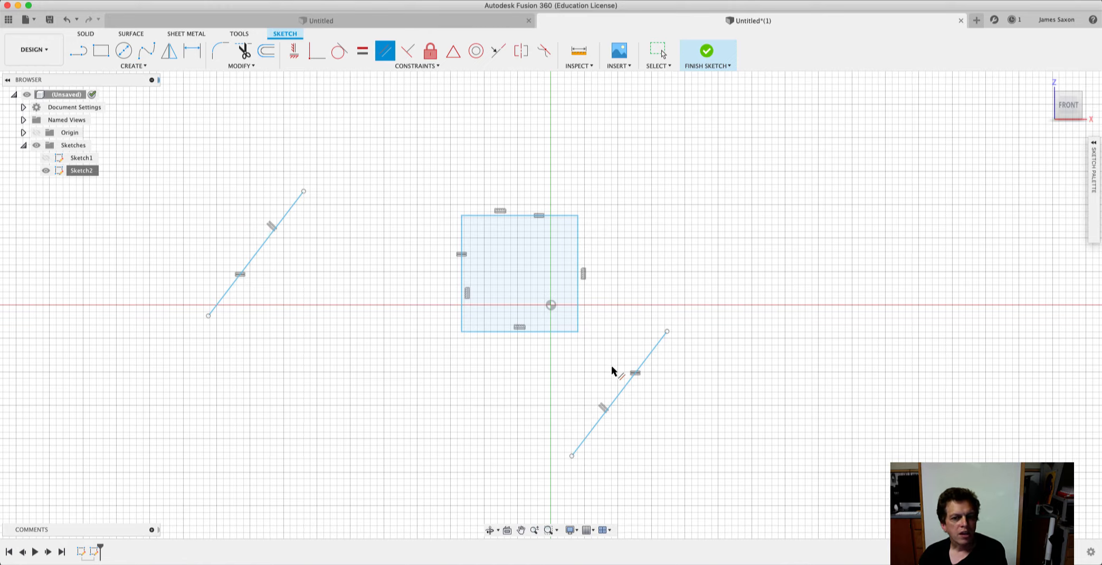
# Finish the sketch and move the lower line's upper endpoint slightly up and to the left to test the Parallel constraint.
pyautogui.click(706, 63)
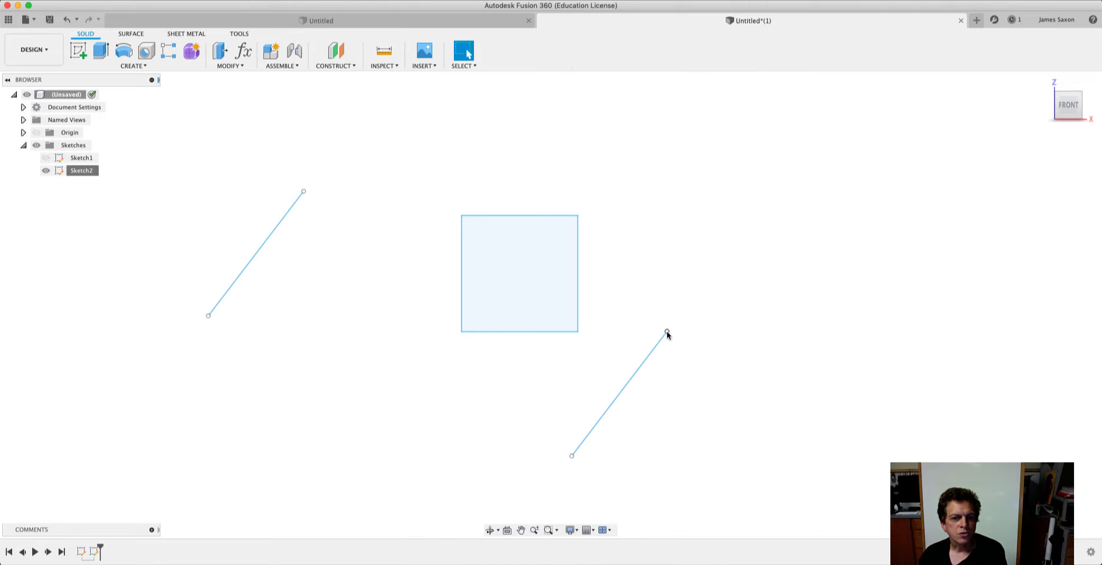
pyautogui.moveTo(667, 335)
pyautogui.mouseDown()
pyautogui.moveTo(679, 334)
pyautogui.moveTo(658, 319)
pyautogui.mouseUp()
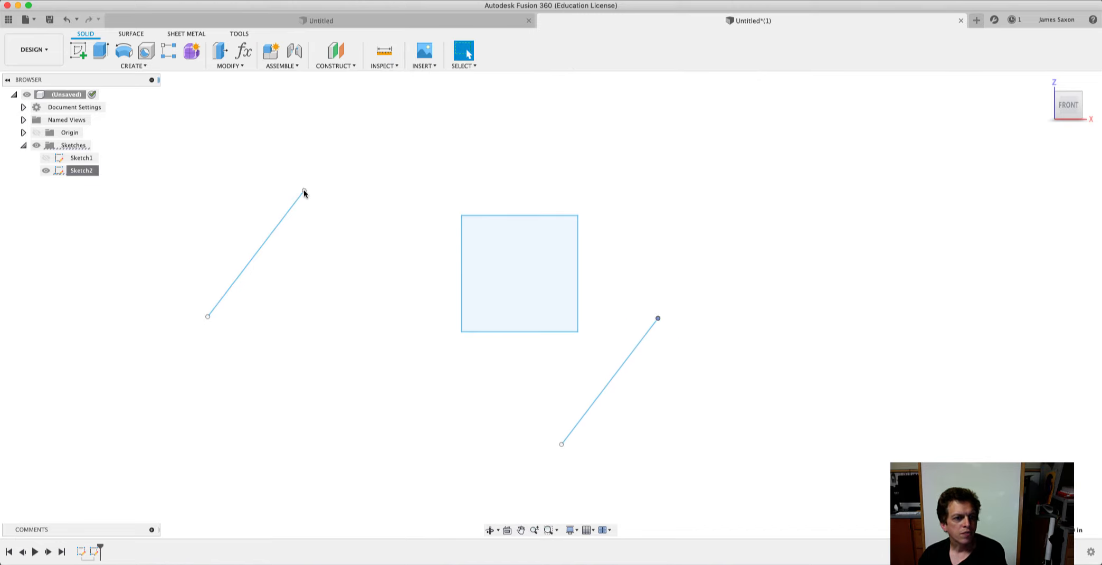
# Move both endpoints of the left line slightly right and down, and the lower line's bottom endpoint down-left to test the Parallel constraint.
pyautogui.moveTo(304, 191); pyautogui.dragTo(317, 198)
pyautogui.moveTo(220, 324)
pyautogui.mouseDown()
pyautogui.moveTo(205, 312)
pyautogui.moveTo(231, 332)
pyautogui.mouseUp()
pyautogui.moveTo(562, 445); pyautogui.dragTo(524, 471)
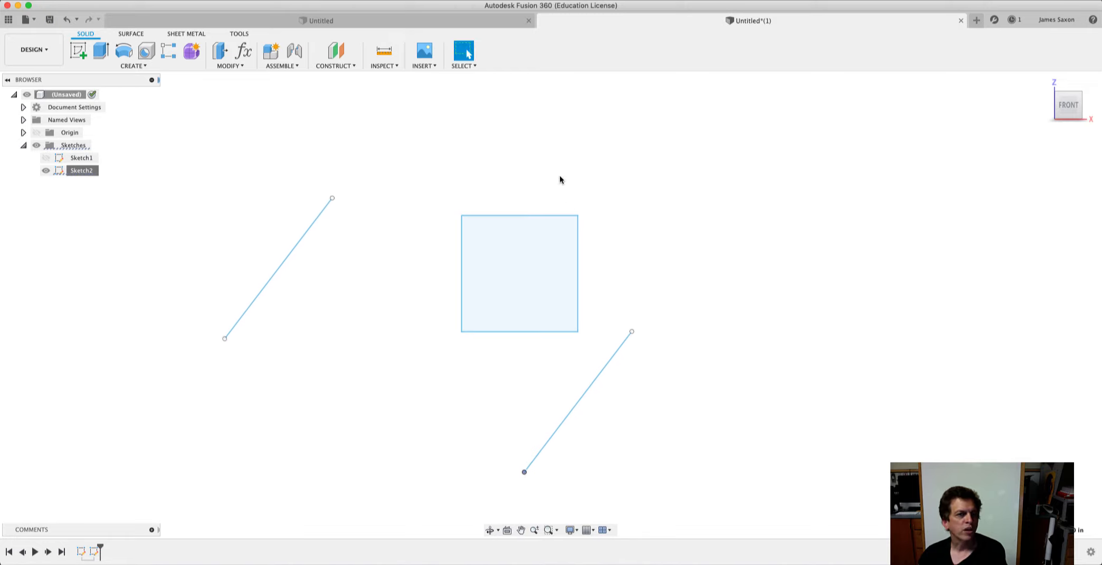
# Reopen Sketch2 and apply a Fix/UnFix constraint to the lower endpoint of the left line.
pyautogui.rightClick(79, 171)
pyautogui.click(102, 208)
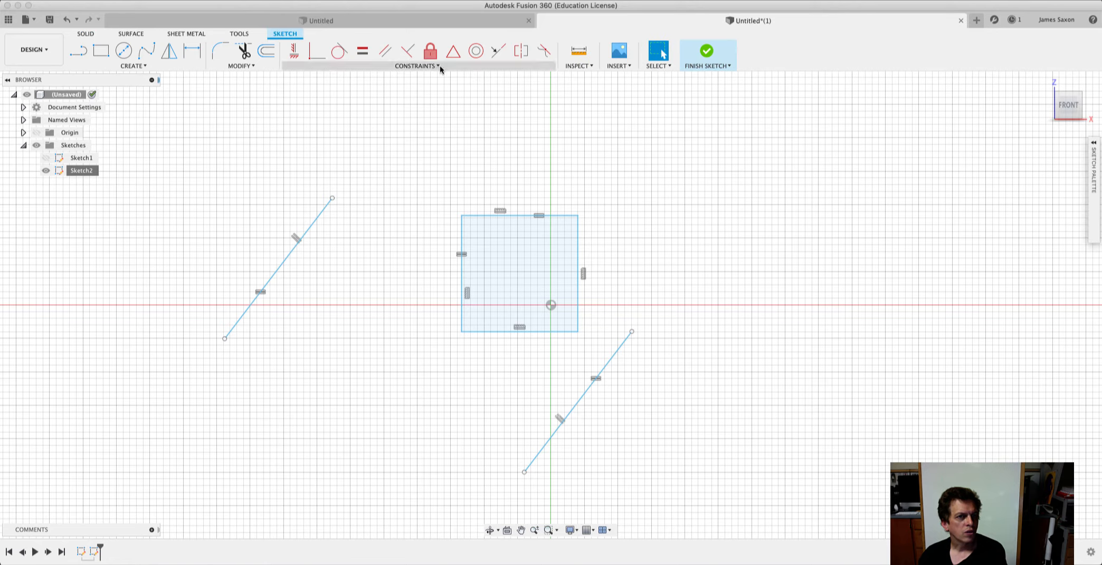
pyautogui.click(440, 66)
pyautogui.click(313, 143)
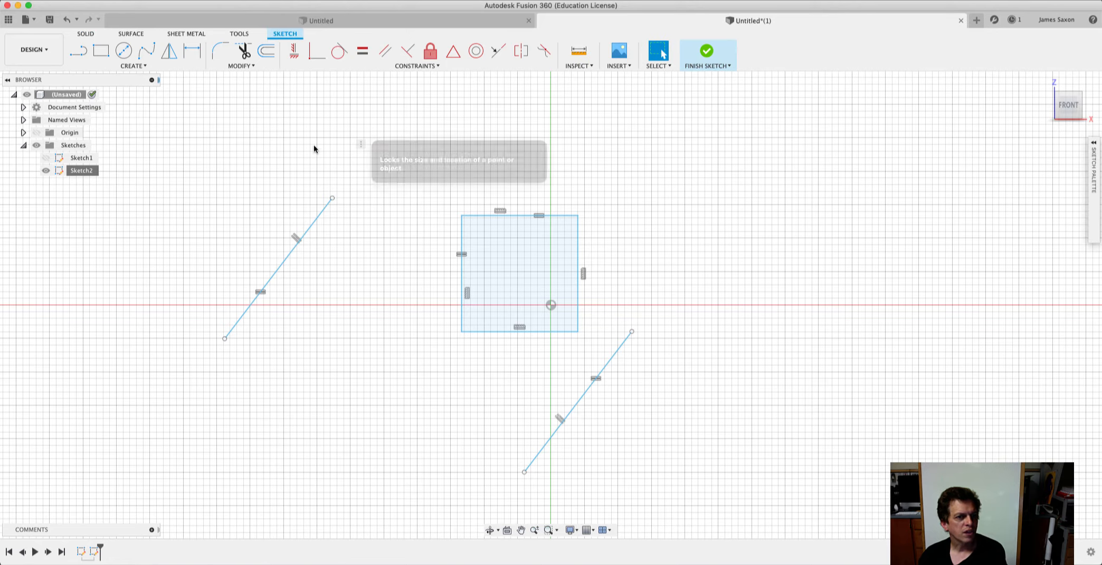
pyautogui.click(225, 338)
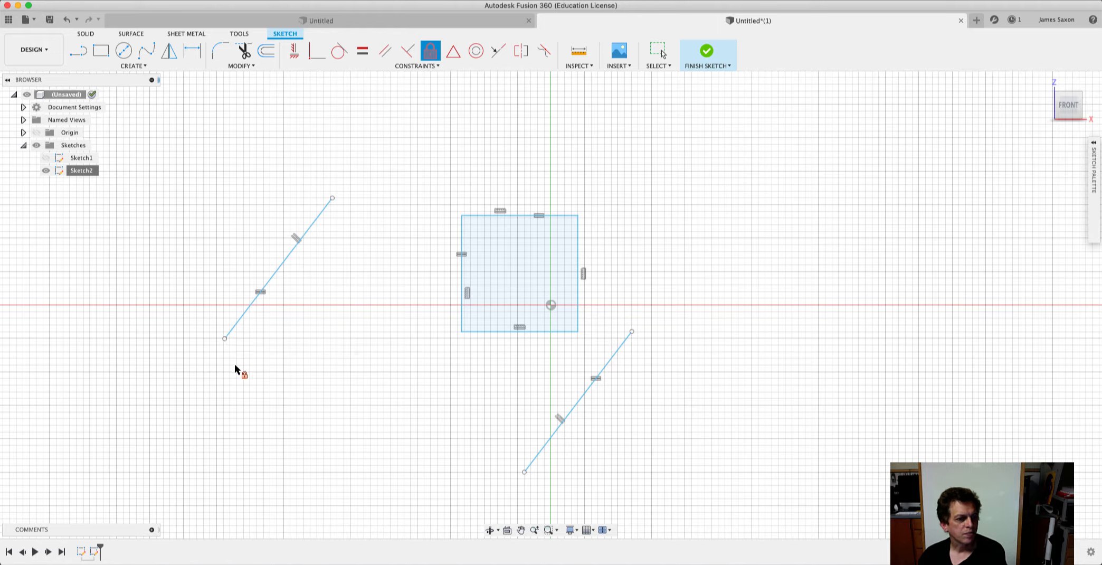
pyautogui.click(225, 339)
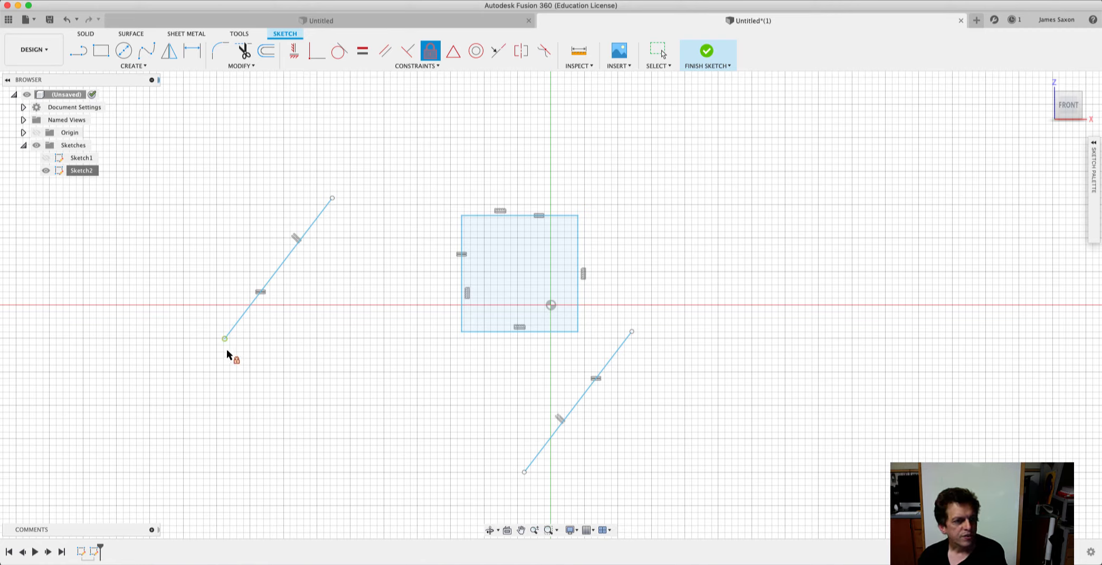
# Finish the sketch, swing the left line's upper endpoint around its fixed end, and move the other line between it and the square.
pyautogui.click(707, 52)
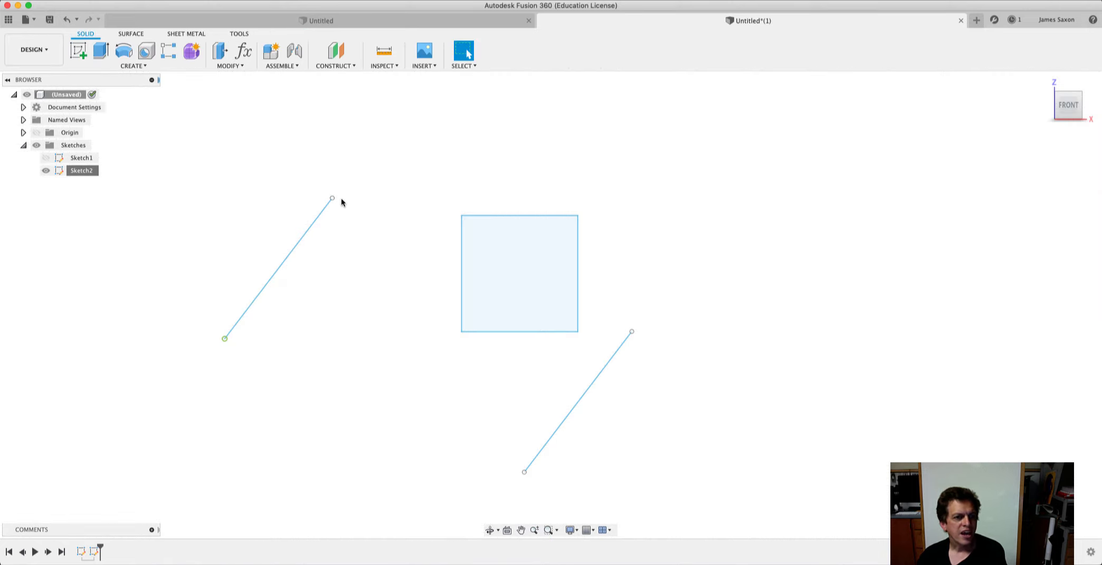
pyautogui.moveTo(332, 199); pyautogui.dragTo(348, 215)
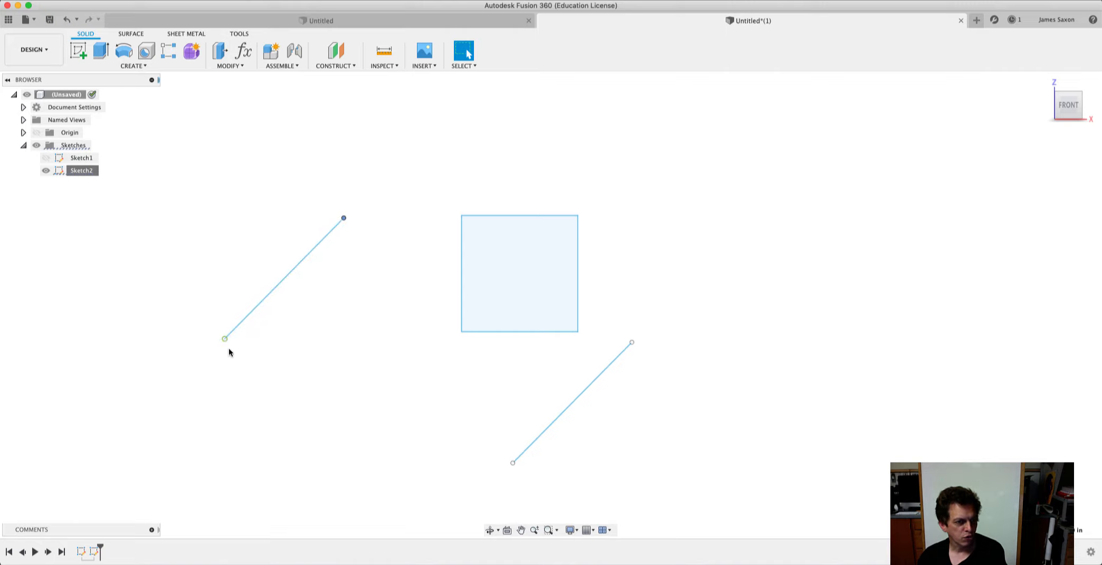
pyautogui.moveTo(343, 219); pyautogui.dragTo(266, 167)
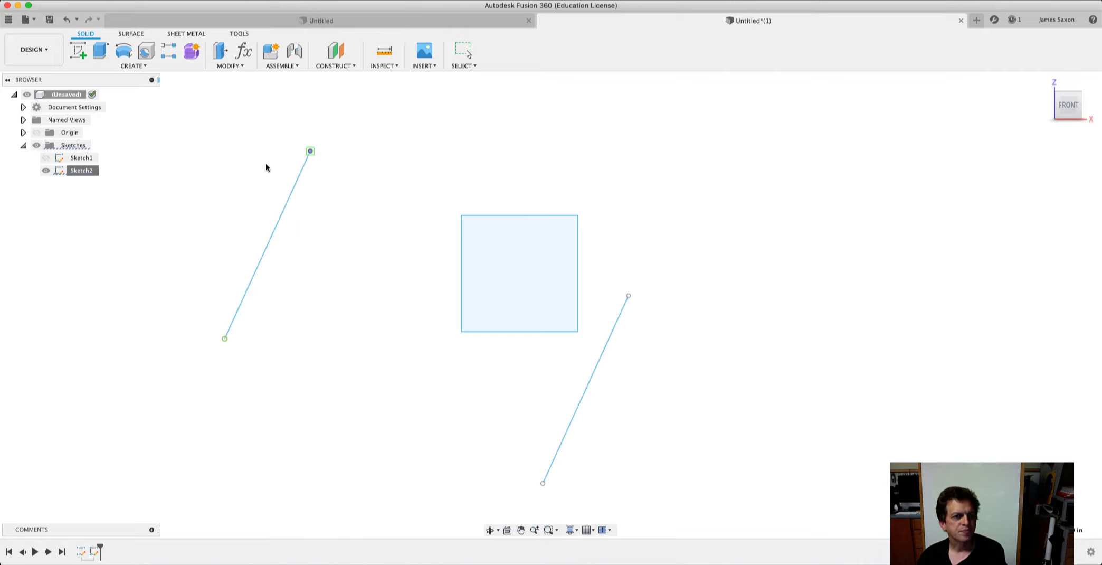
pyautogui.moveTo(379, 173); pyautogui.dragTo(364, 170)
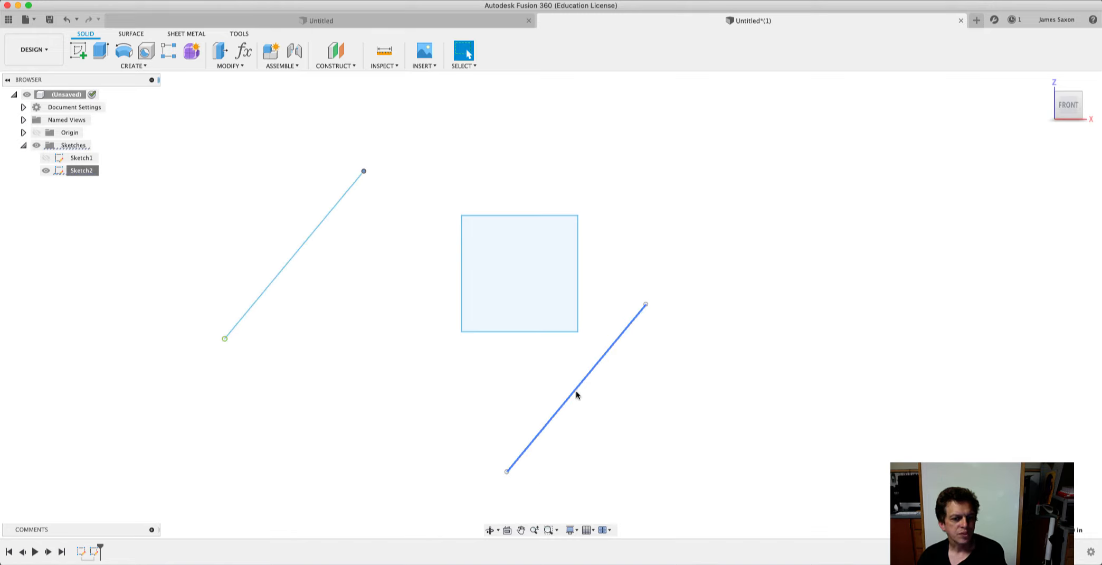
pyautogui.moveTo(576, 394); pyautogui.dragTo(360, 308)
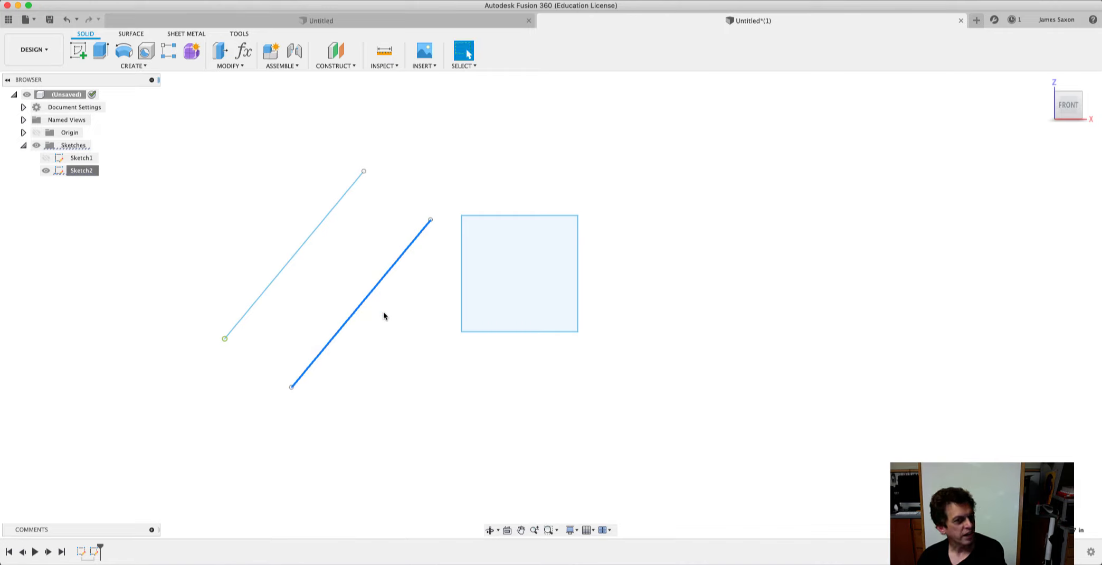
pyautogui.moveTo(363, 172)
pyautogui.mouseDown()
pyautogui.moveTo(323, 145)
pyautogui.moveTo(397, 220)
pyautogui.moveTo(311, 158)
pyautogui.moveTo(351, 186)
pyautogui.mouseUp()
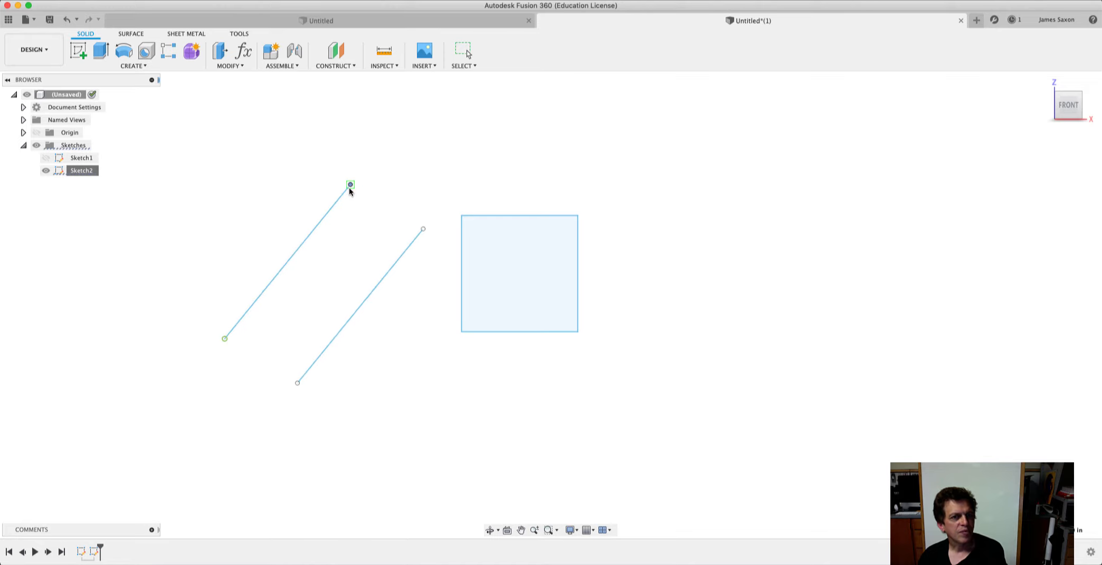
# Reopen Sketch2 and delete the Parallel constraint between the two loose lines.
pyautogui.rightClick(80, 172)
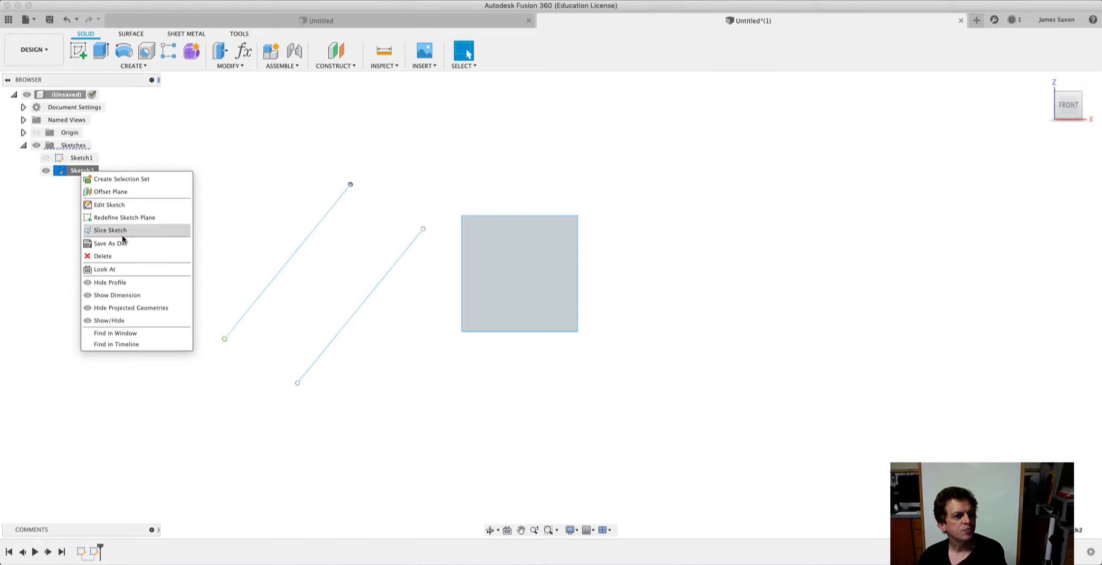
pyautogui.click(114, 204)
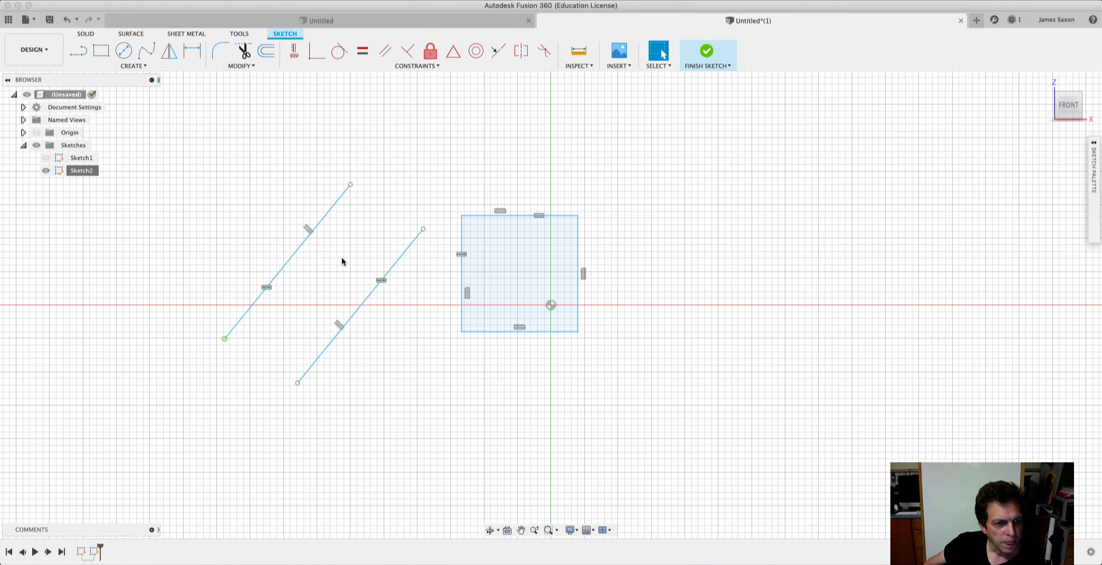
pyautogui.rightClick(338, 325)
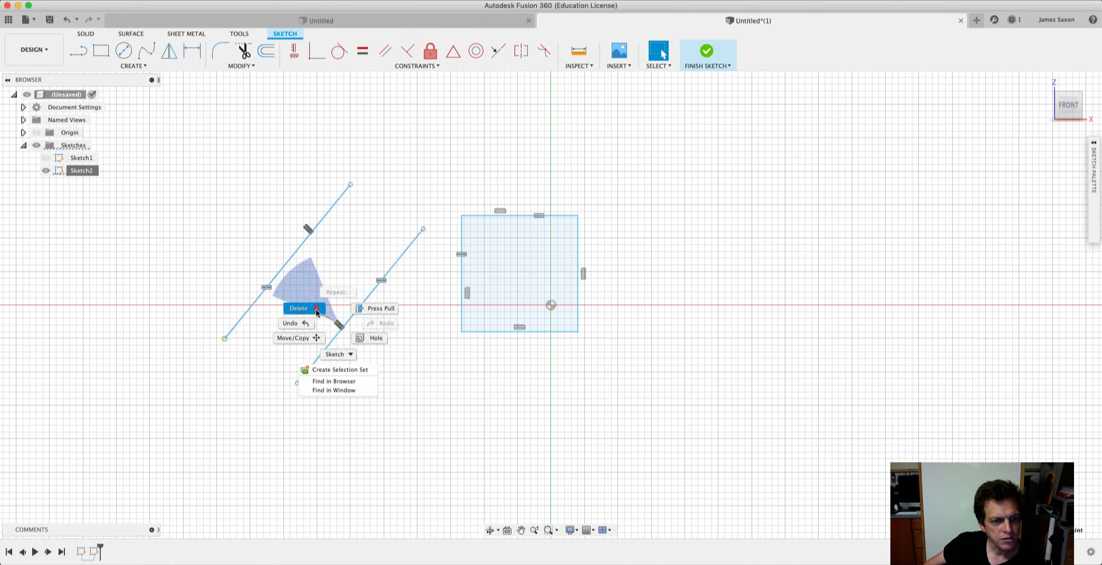
pyautogui.click(316, 310)
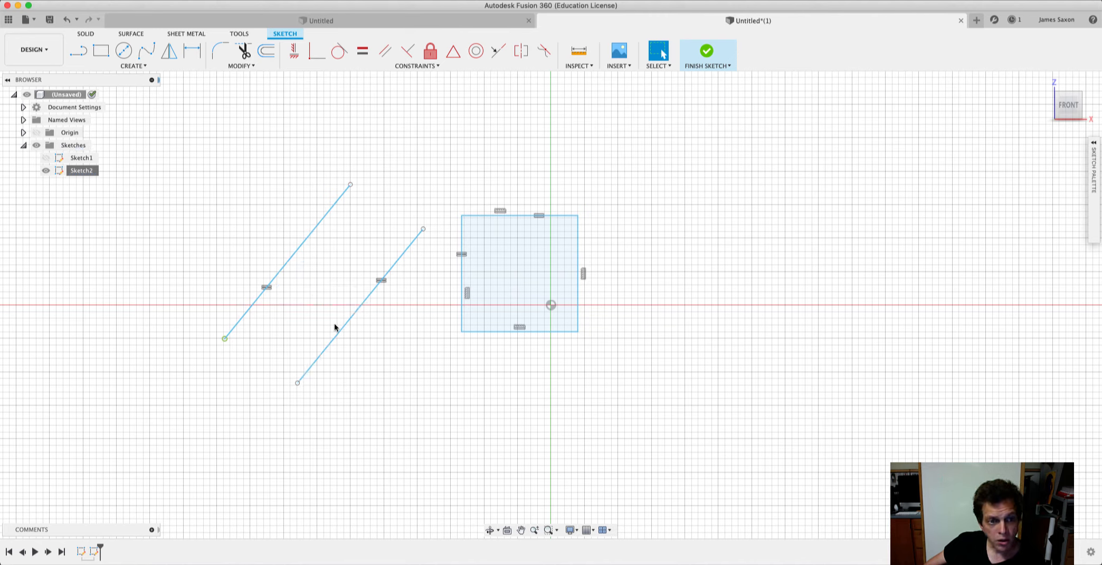
# Apply a Perpendicular constraint between the two loose lines, picking the line nearer the square first.
pyautogui.click(431, 66)
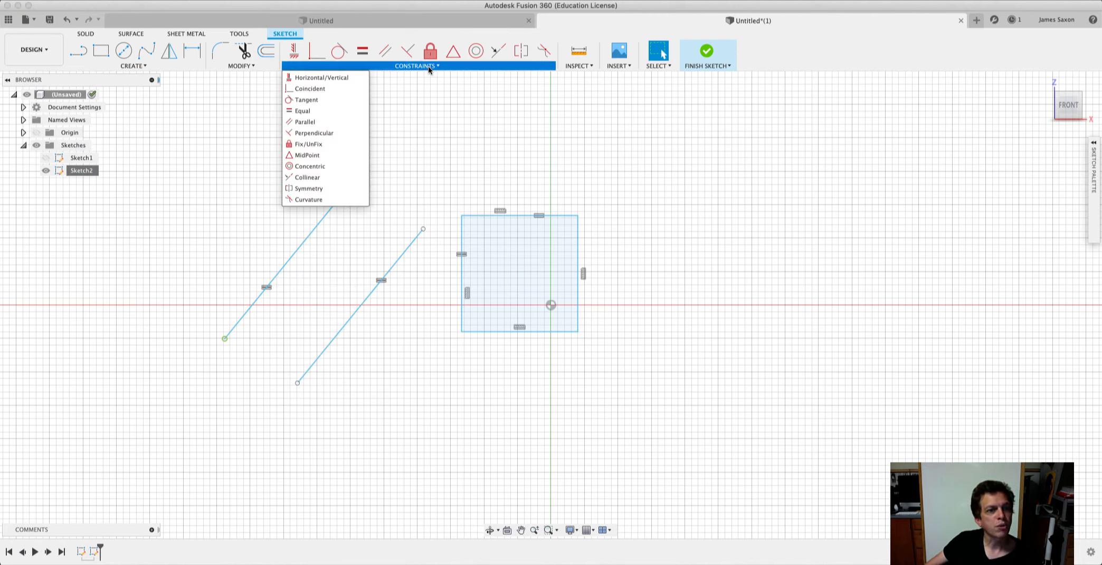
pyautogui.click(316, 133)
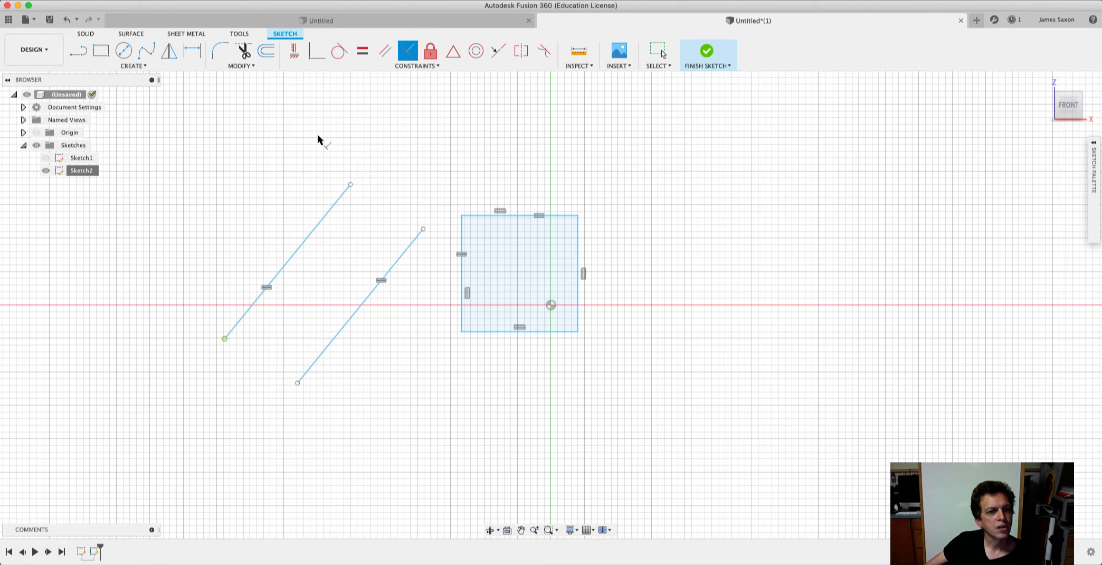
pyautogui.click(353, 306)
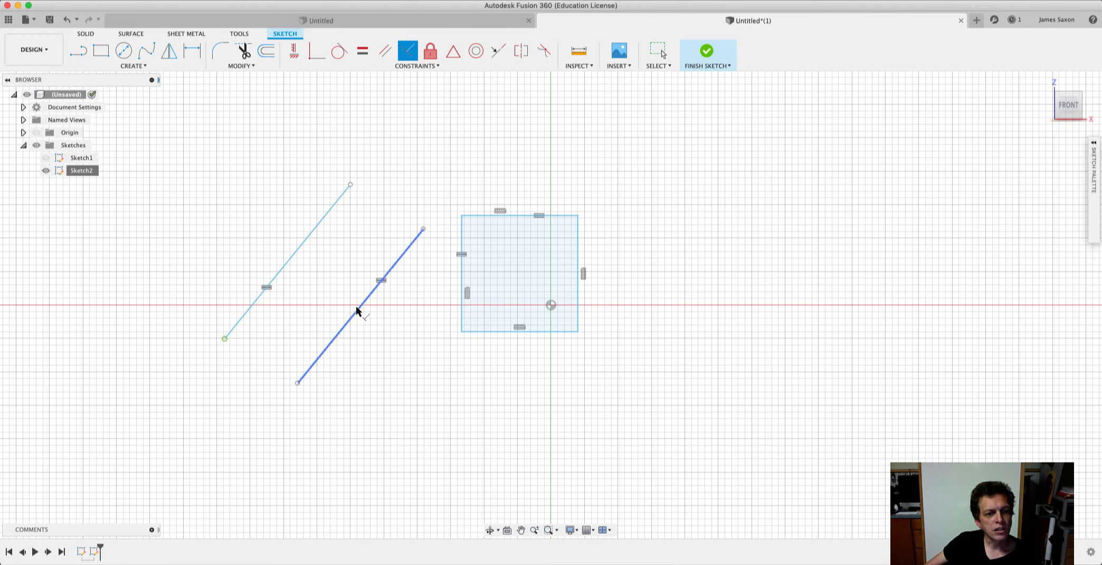
pyautogui.click(294, 254)
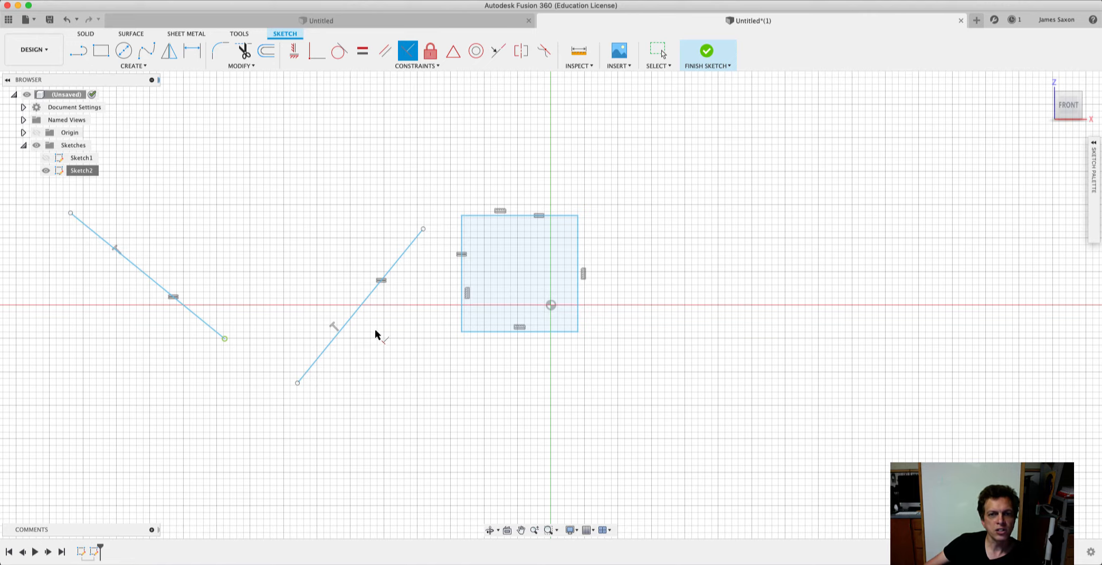
# Finish the sketch, move the line nearer the square down-left, and swing the left line's free endpoint down to test the Perpendicular constraint.
pyautogui.click(710, 55)
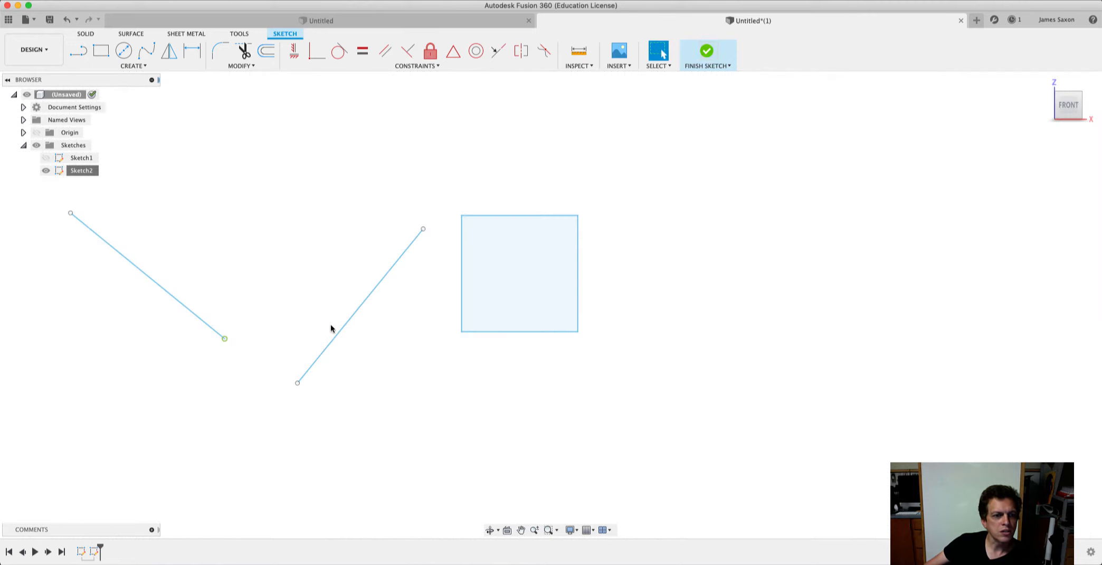
pyautogui.moveTo(351, 316)
pyautogui.mouseDown()
pyautogui.moveTo(280, 377)
pyautogui.moveTo(240, 380)
pyautogui.moveTo(286, 361)
pyautogui.mouseUp()
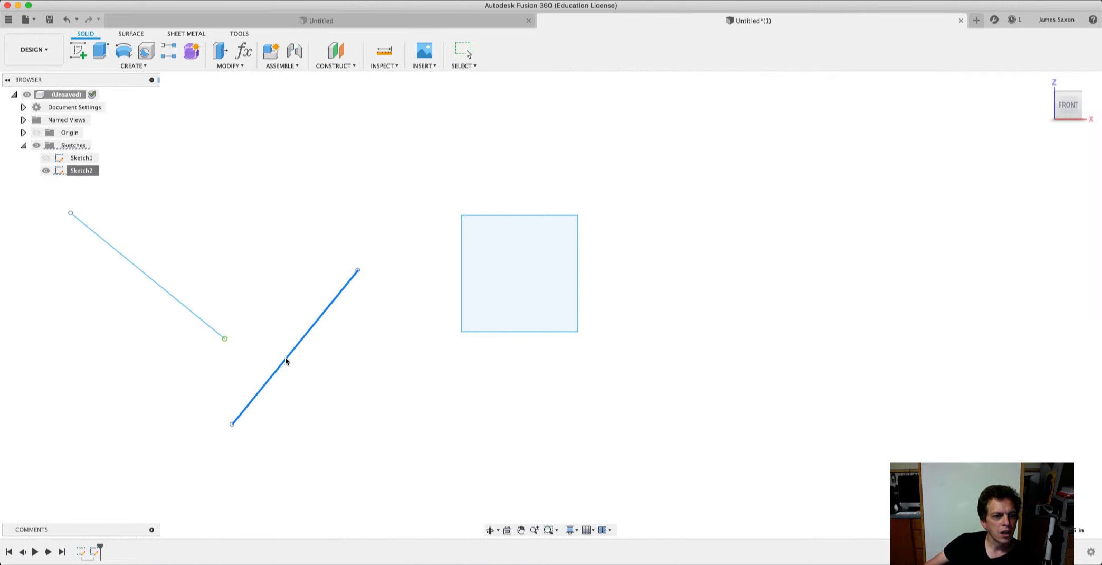
pyautogui.moveTo(69, 214)
pyautogui.mouseDown()
pyautogui.moveTo(164, 193)
pyautogui.moveTo(221, 207)
pyautogui.moveTo(83, 237)
pyautogui.moveTo(37, 304)
pyautogui.moveTo(36, 324)
pyautogui.moveTo(159, 267)
pyautogui.moveTo(68, 304)
pyautogui.moveTo(60, 321)
pyautogui.mouseUp()
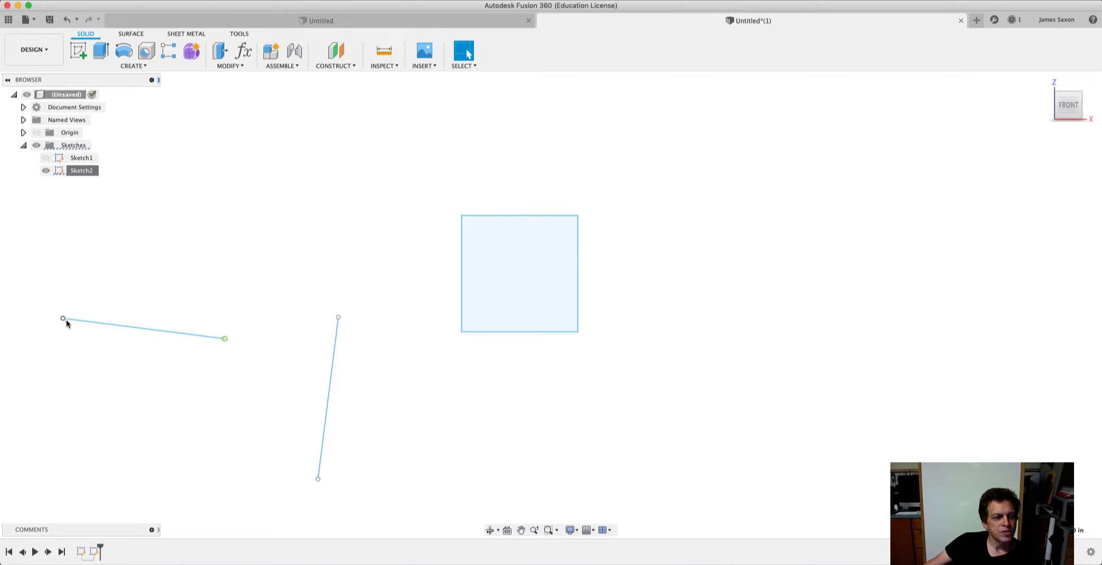
pyautogui.moveTo(64, 318)
pyautogui.mouseDown()
pyautogui.moveTo(127, 337)
pyautogui.moveTo(32, 312)
pyautogui.moveTo(99, 238)
pyautogui.moveTo(71, 316)
pyautogui.mouseUp()
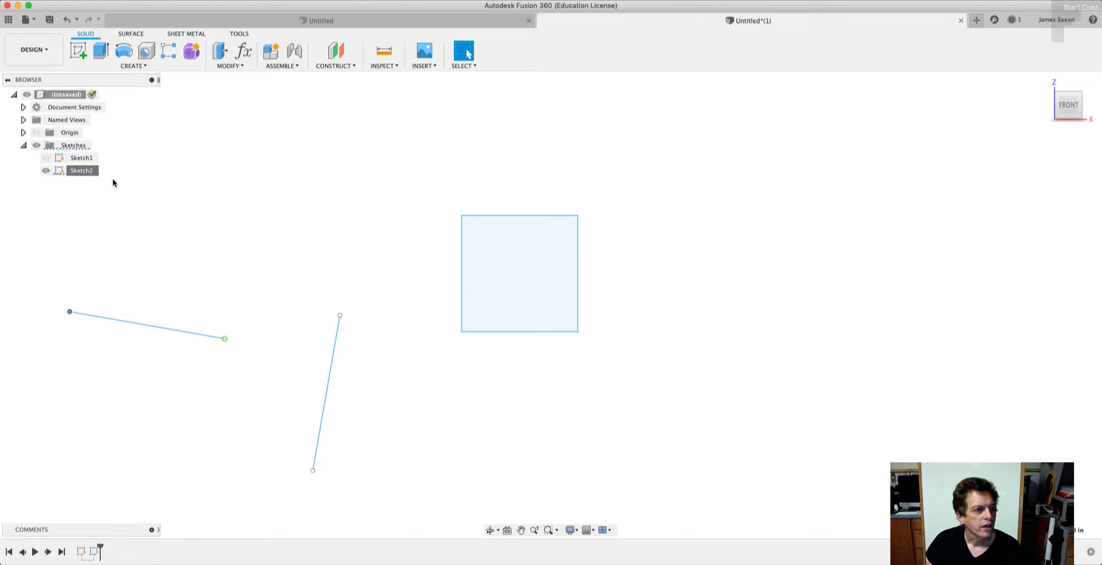
# Reopen Sketch2 and unfix the right endpoint of the left line with the Fix/UnFix constraint.
pyautogui.rightClick(82, 171)
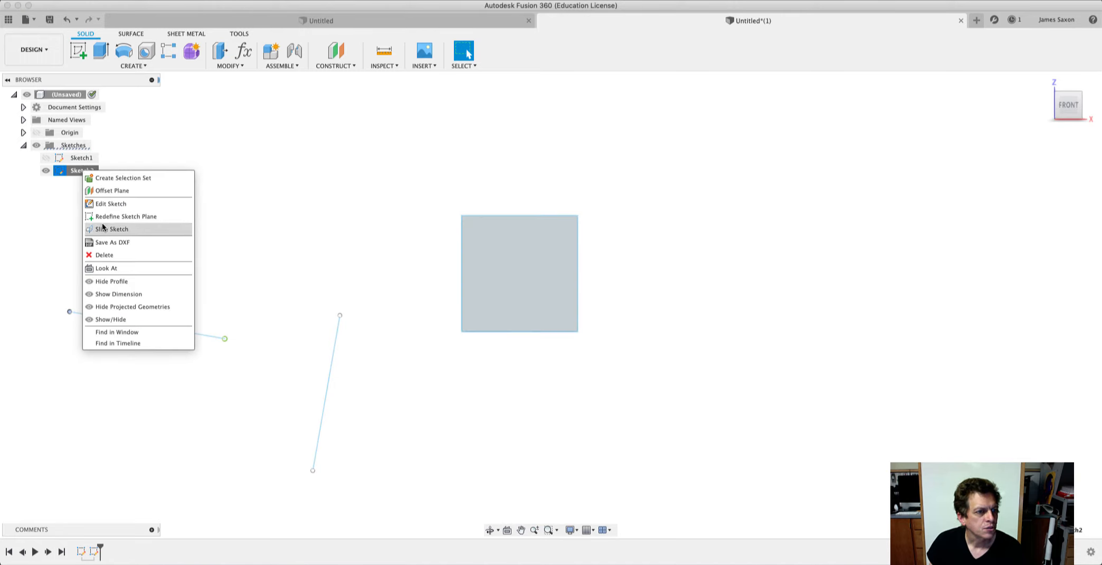
pyautogui.click(106, 204)
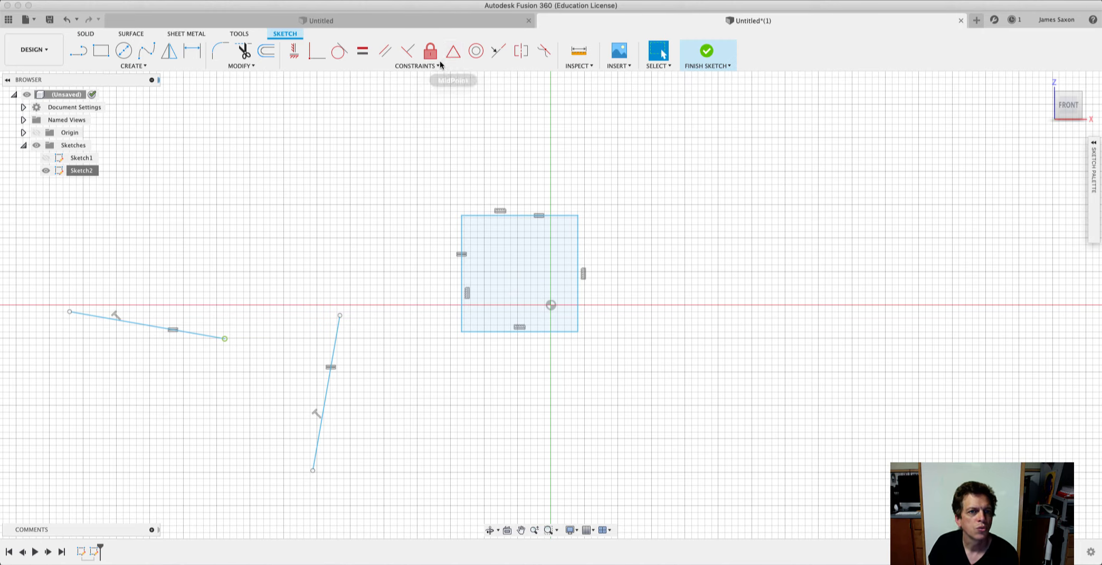
pyautogui.moveTo(438, 63)
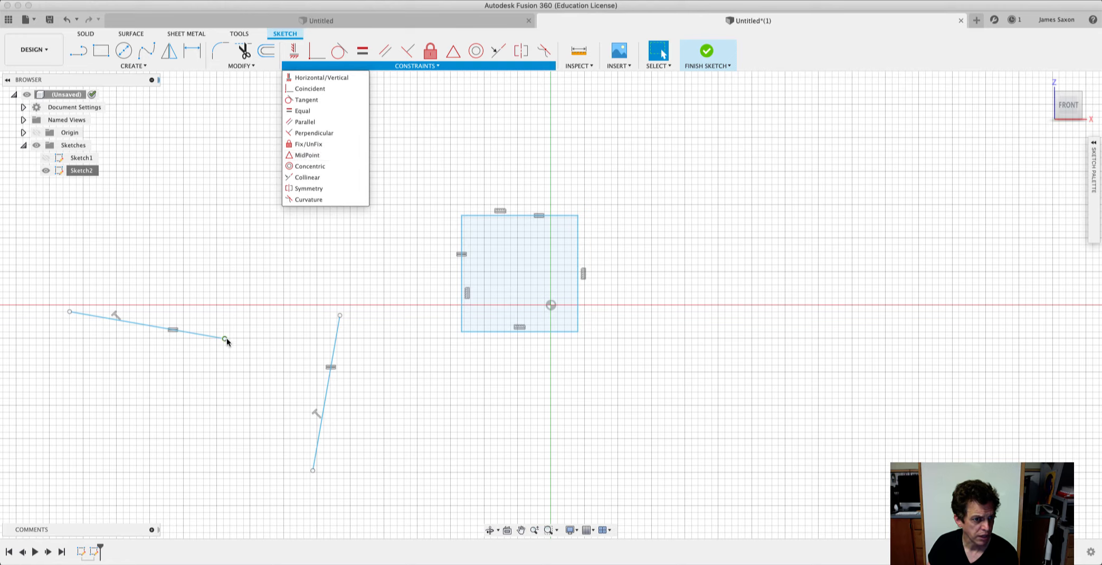
pyautogui.click(313, 145)
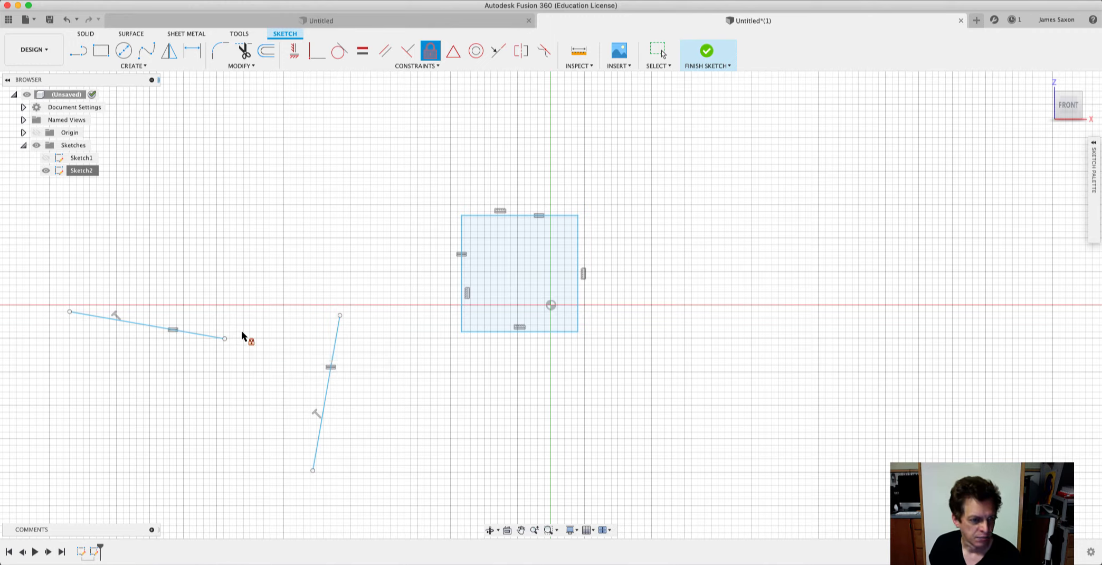
# Finish the sketch, then move the left line's right endpoint to the right and the steep line's upper endpoint up-right.
pyautogui.click(708, 53)
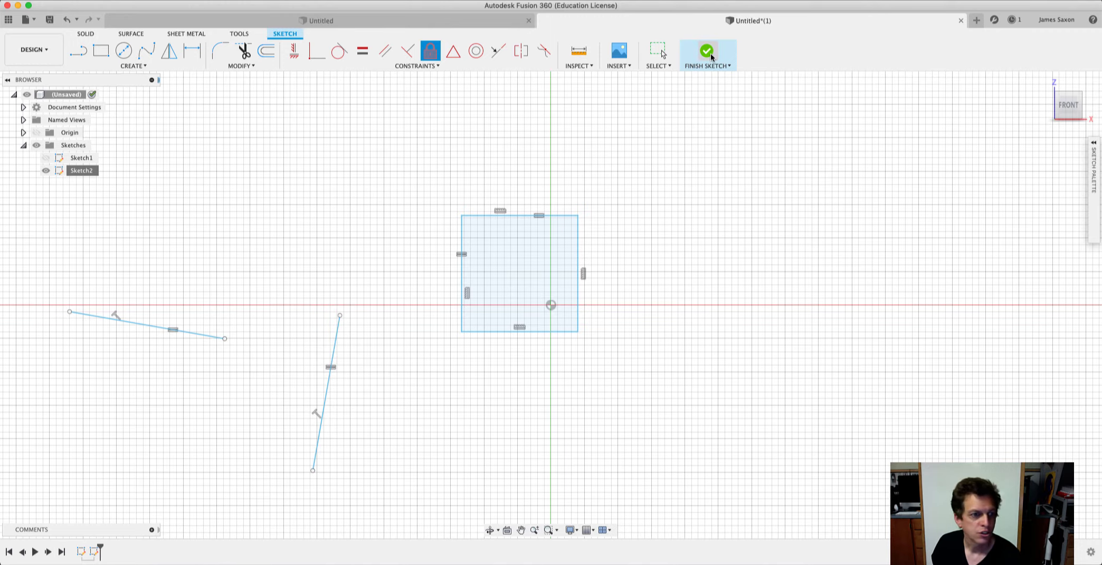
pyautogui.moveTo(225, 339)
pyautogui.mouseDown()
pyautogui.moveTo(248, 289)
pyautogui.moveTo(280, 334)
pyautogui.moveTo(278, 407)
pyautogui.moveTo(284, 345)
pyautogui.mouseUp()
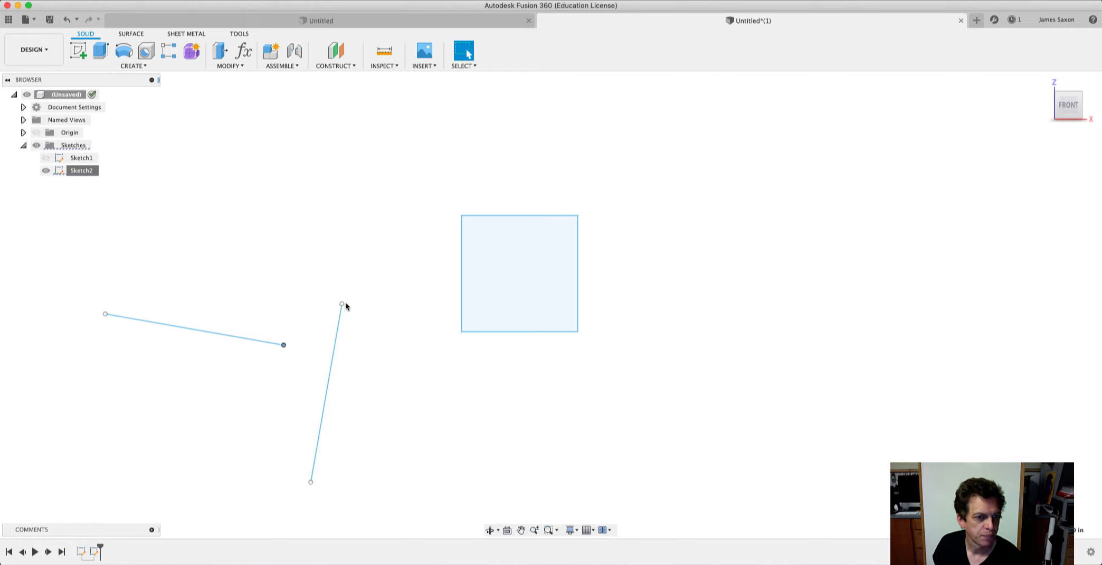
pyautogui.moveTo(342, 305); pyautogui.dragTo(371, 285)
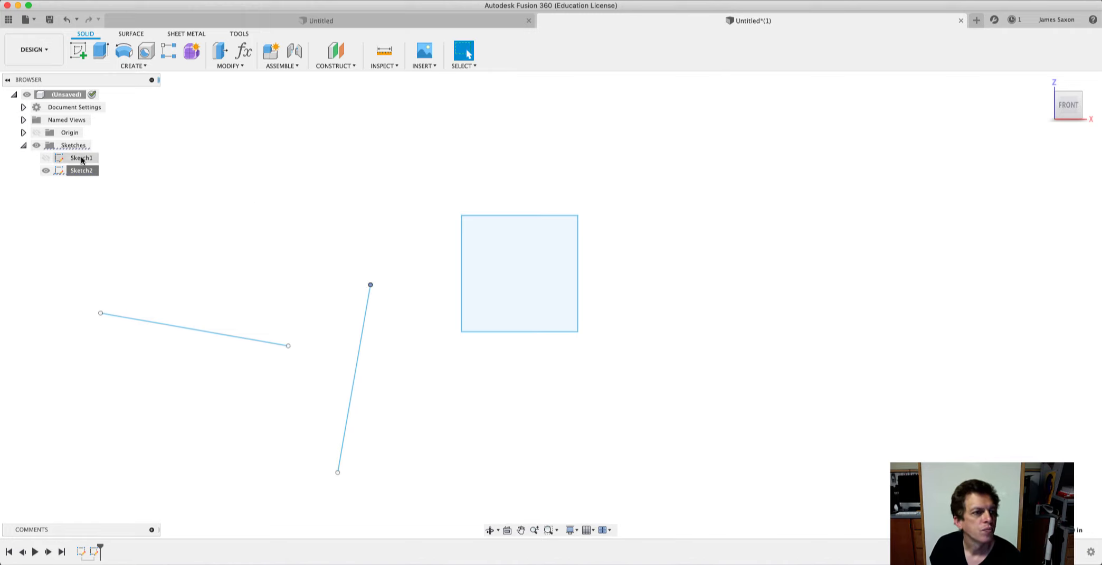
# Reopen Sketch2 and apply a MidPoint constraint placing the left line's right endpoint on the steep line's midpoint.
pyautogui.rightClick(79, 171)
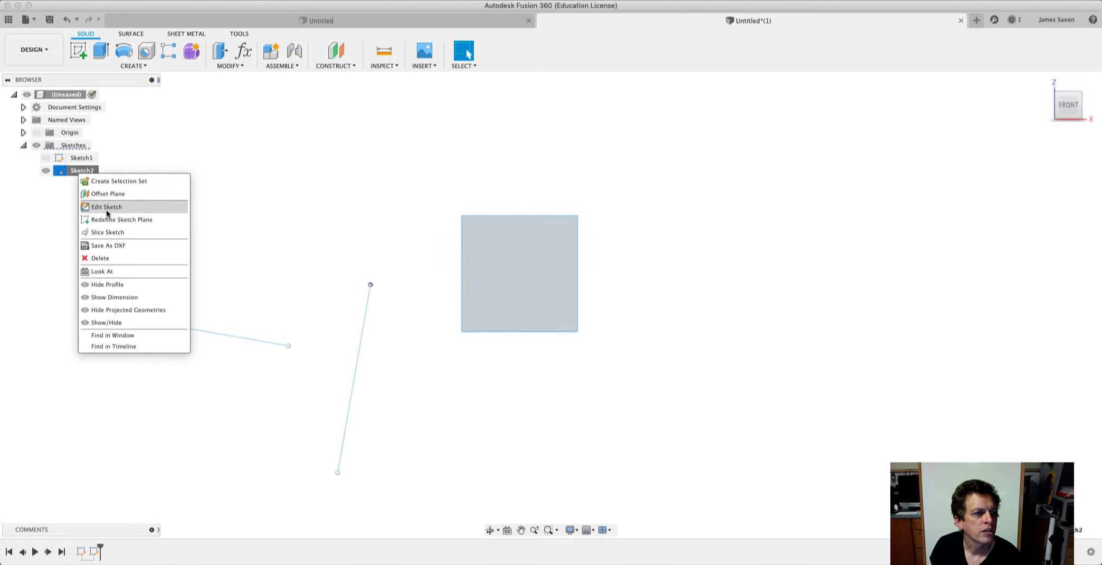
pyautogui.click(106, 207)
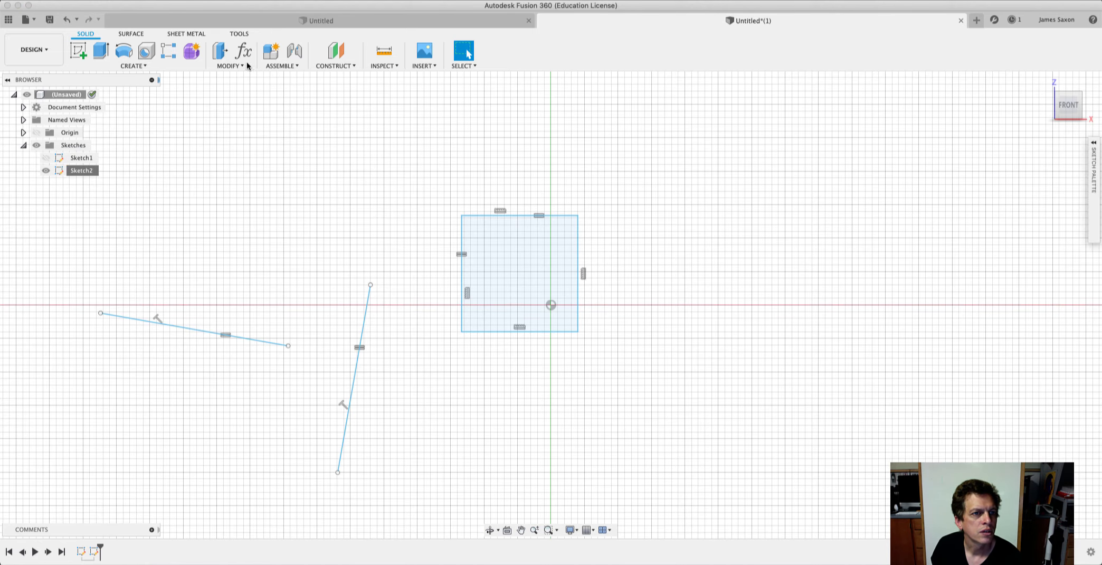
pyautogui.click(425, 65)
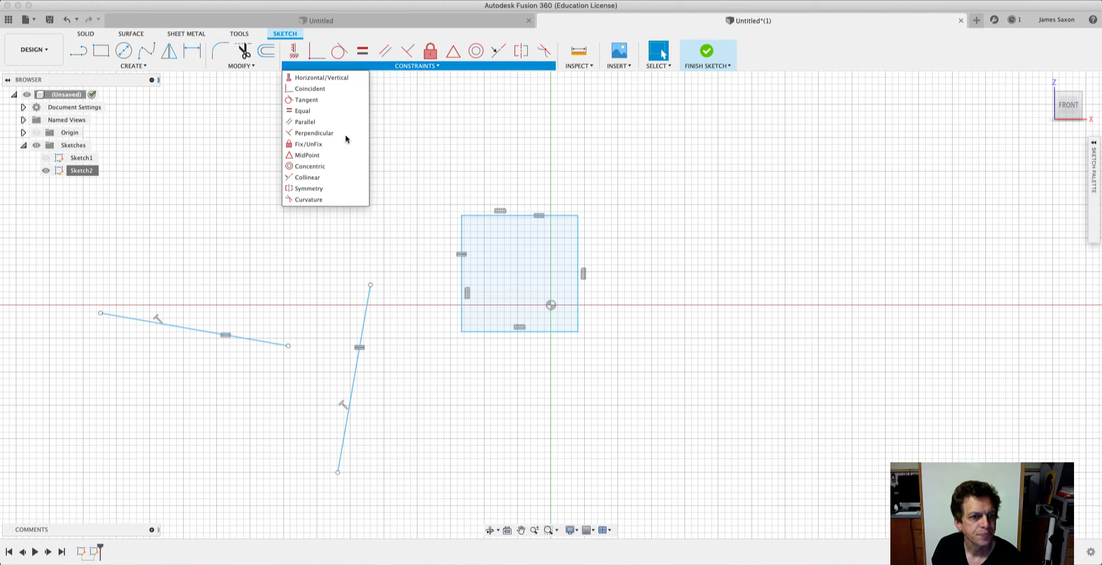
pyautogui.click(316, 156)
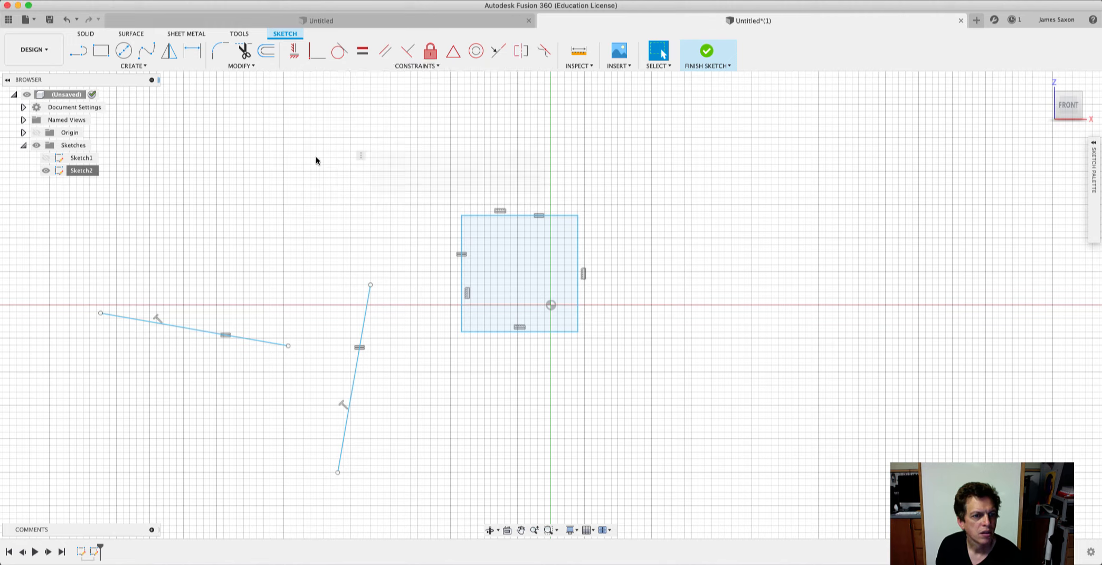
pyautogui.click(289, 346)
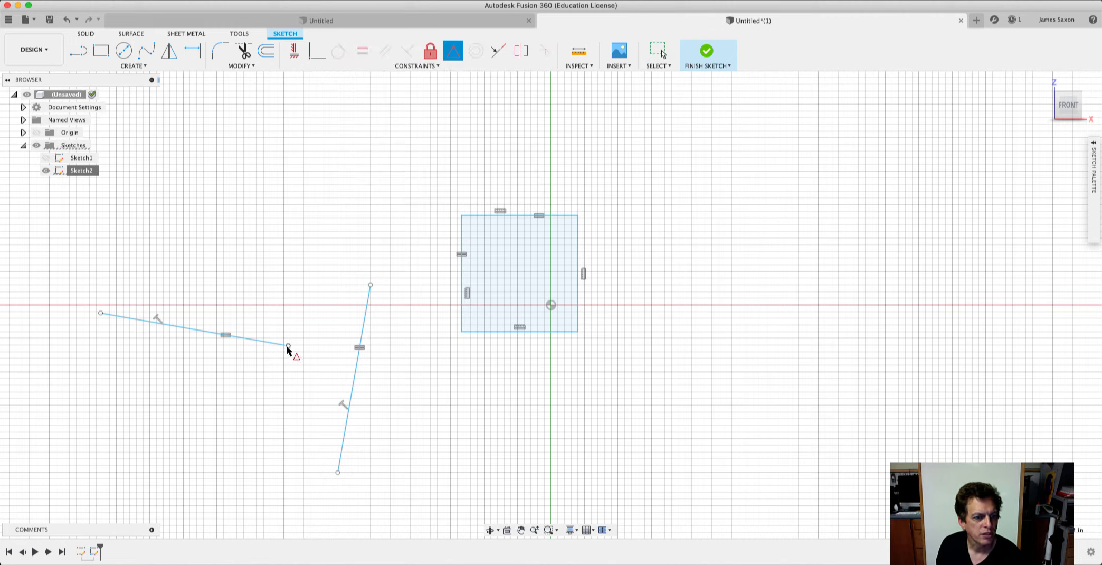
pyautogui.click(354, 380)
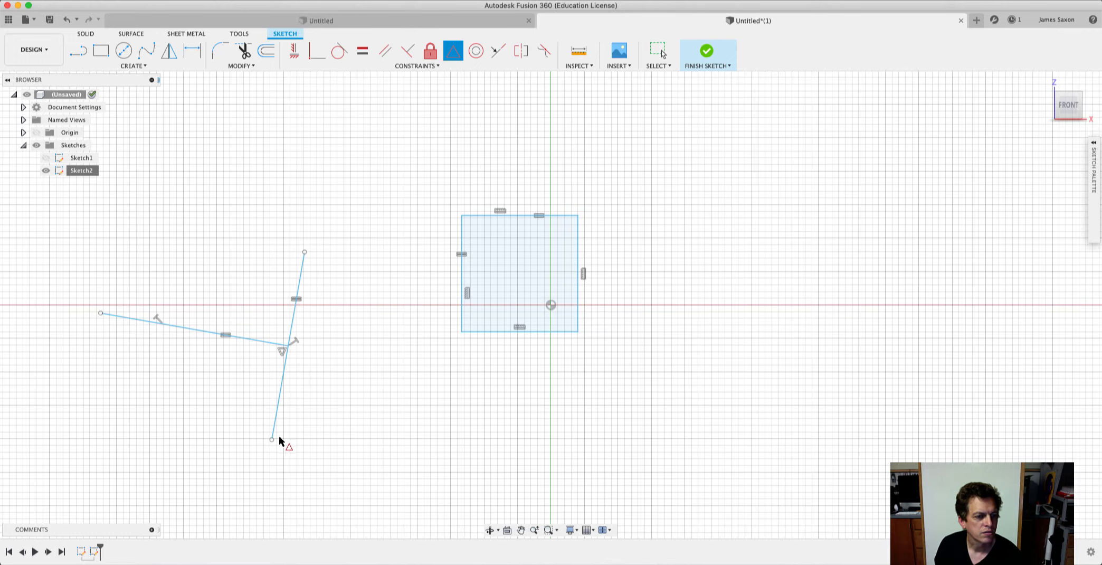
# Finish the sketch and move the steep line's upper endpoint to the right to test the MidPoint constraint.
pyautogui.click(706, 50)
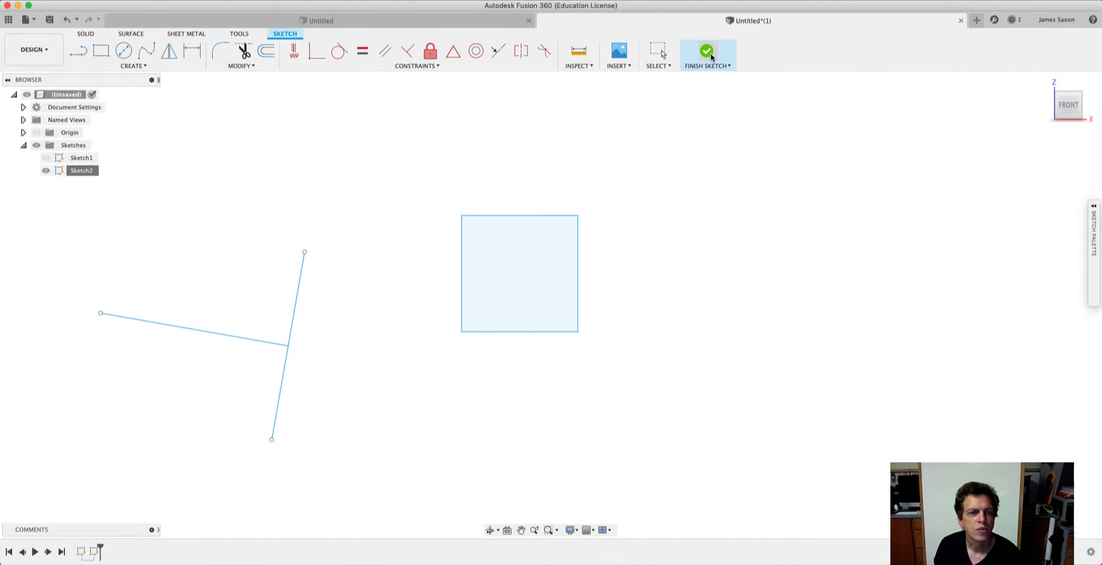
pyautogui.moveTo(304, 251)
pyautogui.mouseDown()
pyautogui.moveTo(315, 206)
pyautogui.moveTo(316, 251)
pyautogui.moveTo(369, 328)
pyautogui.moveTo(361, 337)
pyautogui.moveTo(370, 246)
pyautogui.moveTo(371, 265)
pyautogui.mouseUp()
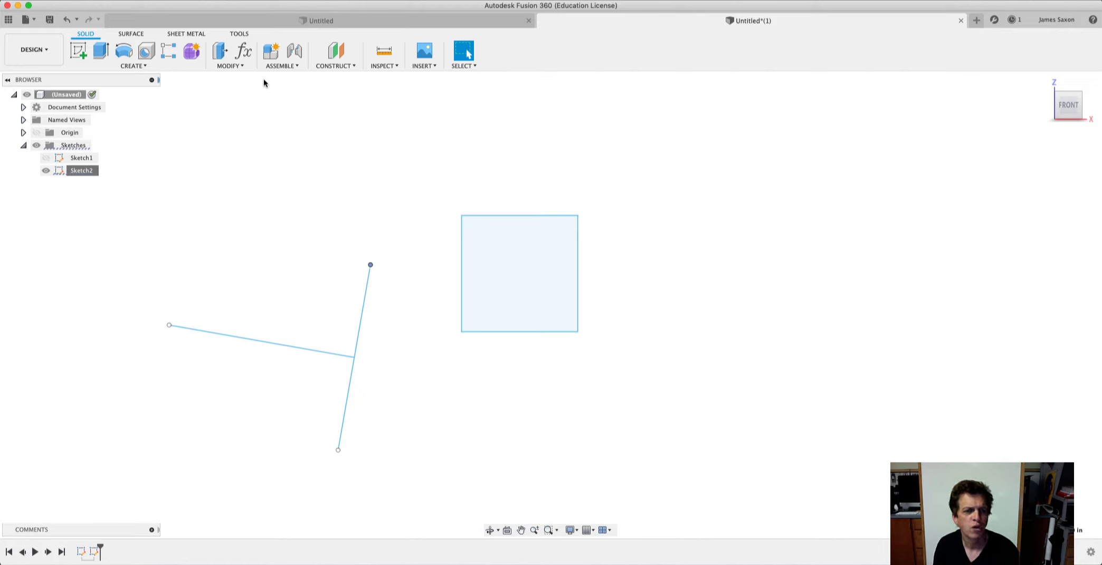
# Return to Sketch2, delete the MidPoint constraint, and apply a new one joining the midpoints of the left and steep lines.
pyautogui.press('super+z')
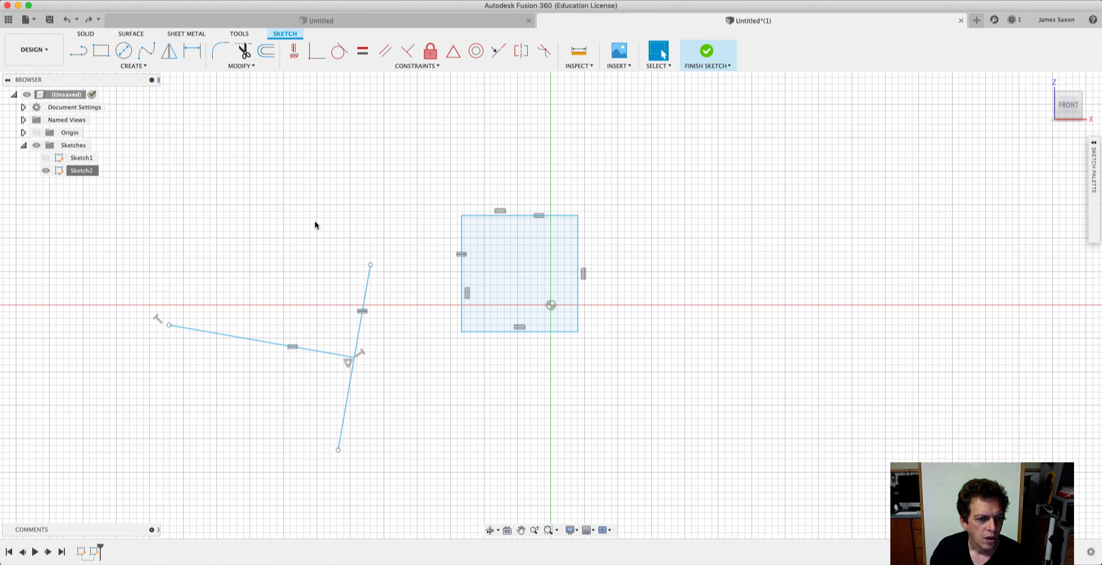
pyautogui.rightClick(347, 363)
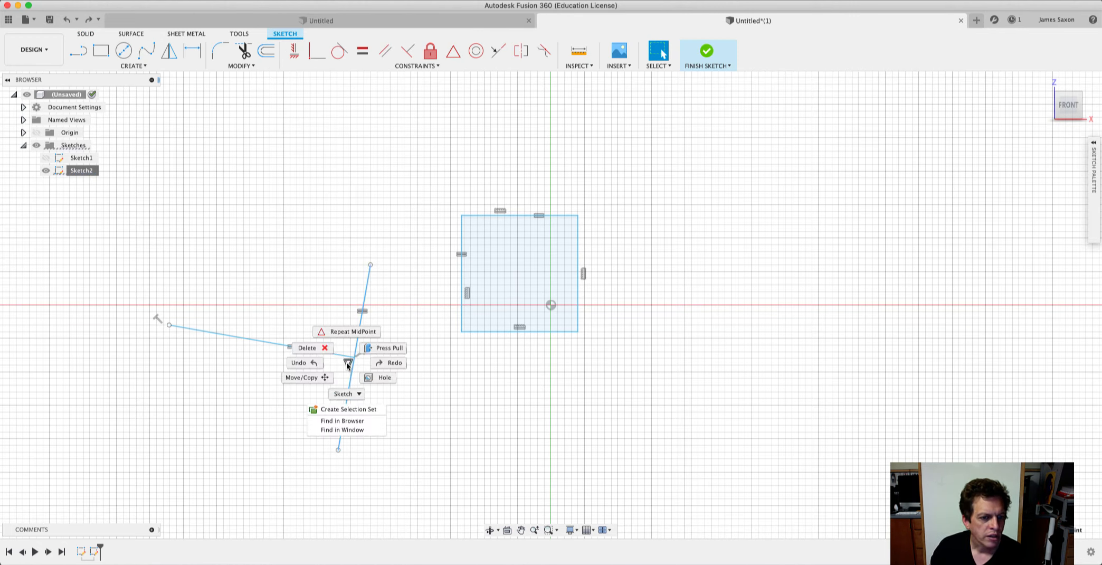
pyautogui.click(323, 351)
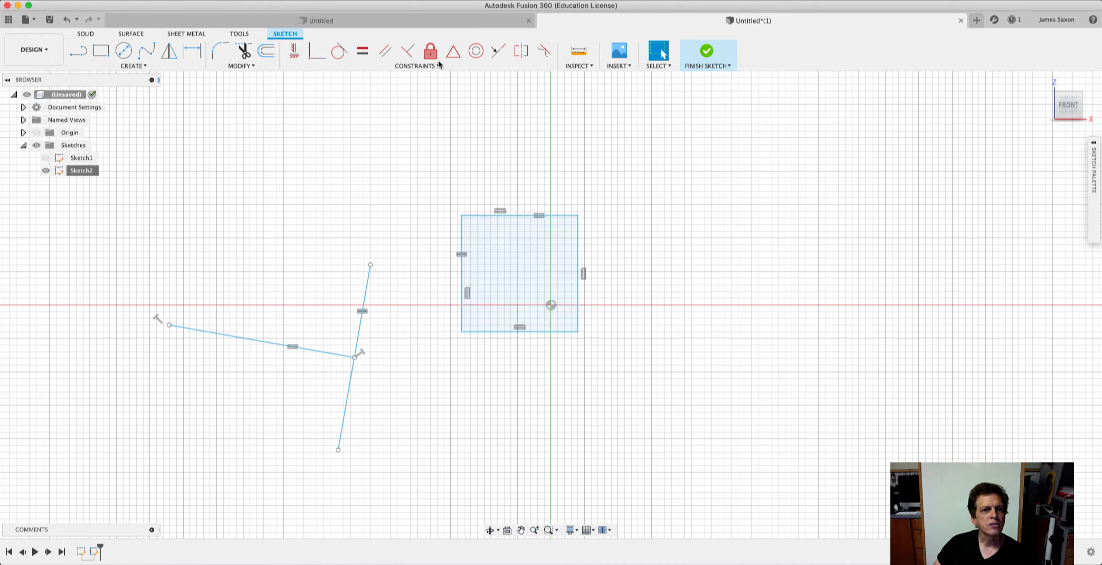
pyautogui.click(452, 54)
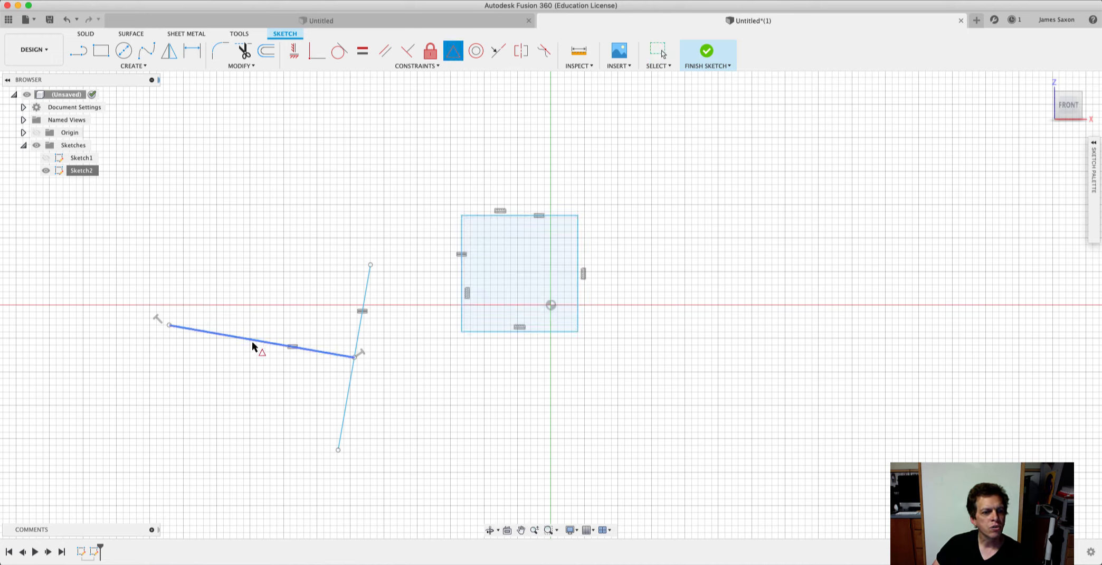
pyautogui.click(345, 401)
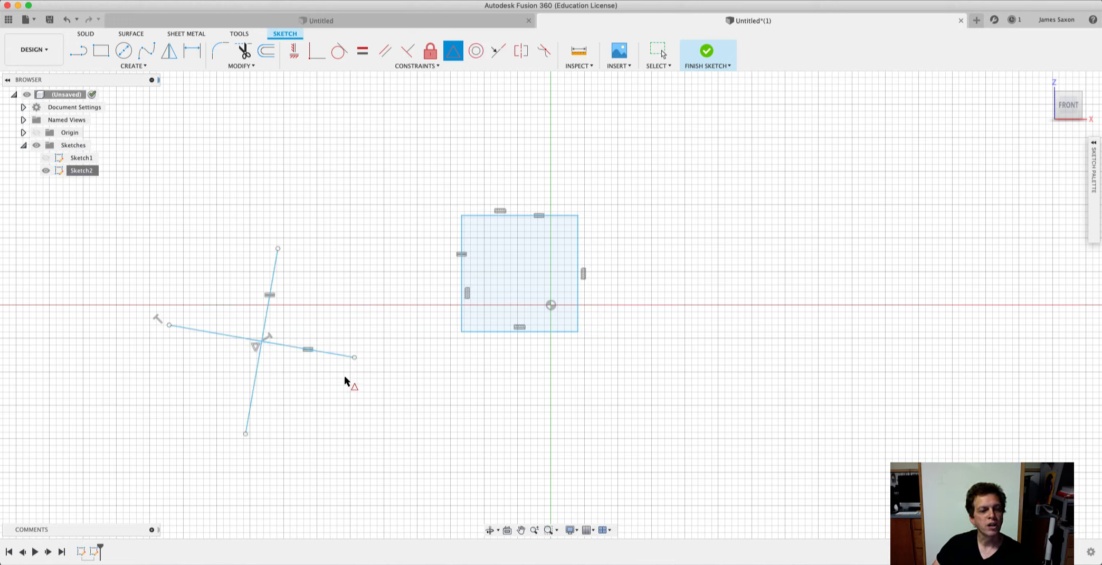
# Finish the sketch and swing the left line's right endpoint around to test the crossed lines, bringing it back near its starting position.
pyautogui.click(706, 50)
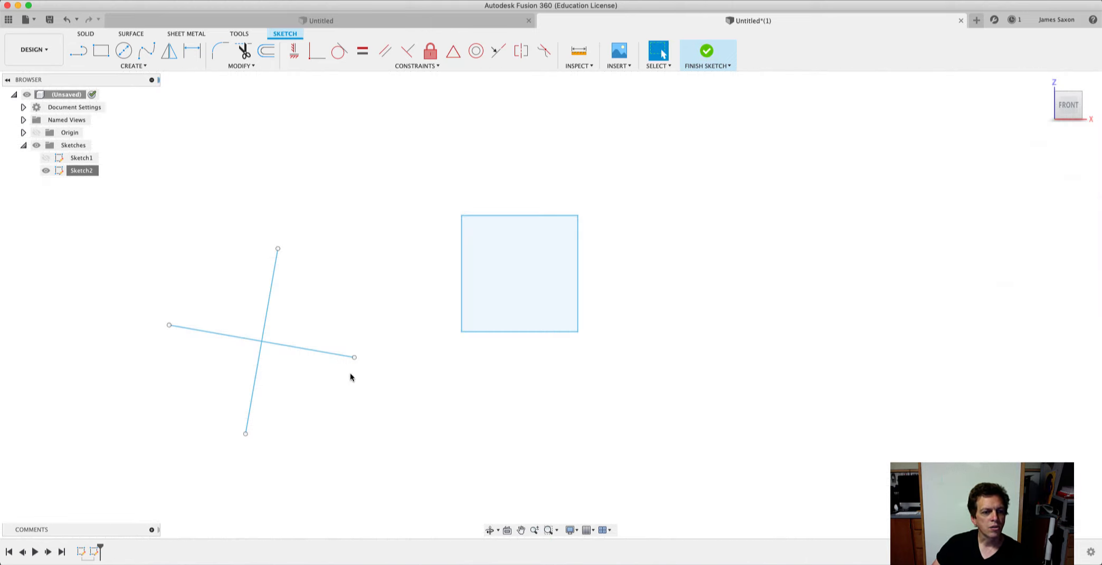
pyautogui.moveTo(354, 357)
pyautogui.mouseDown()
pyautogui.moveTo(450, 373)
pyautogui.moveTo(236, 388)
pyautogui.moveTo(158, 353)
pyautogui.mouseUp()
pyautogui.moveTo(337, 345); pyautogui.dragTo(357, 359)
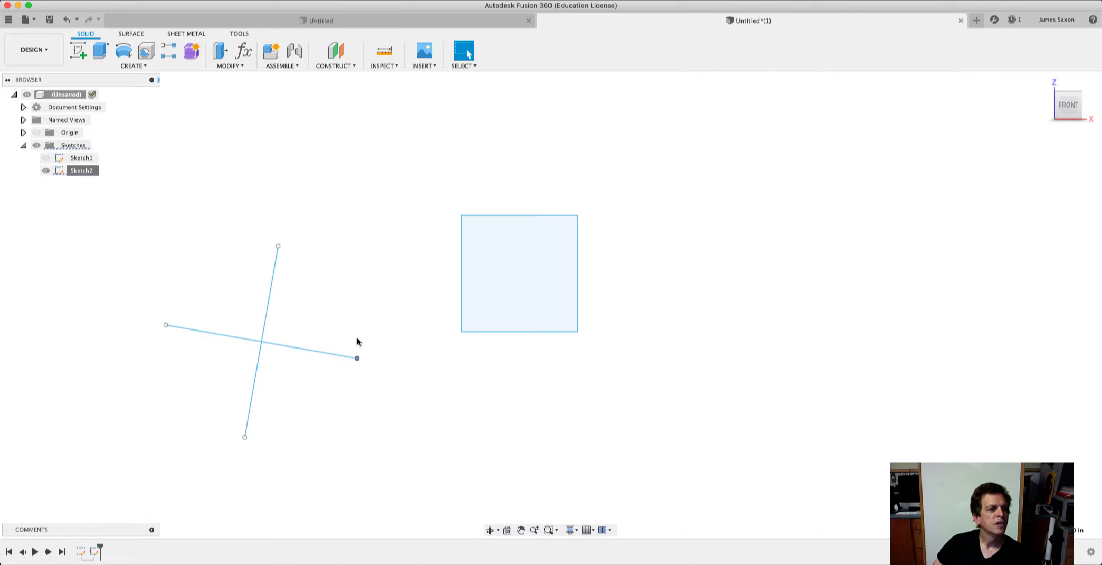
# Reopen Sketch2 and draw a large circle to the right of the square and a smaller, slightly overlapping circle below it.
pyautogui.rightClick(88, 170)
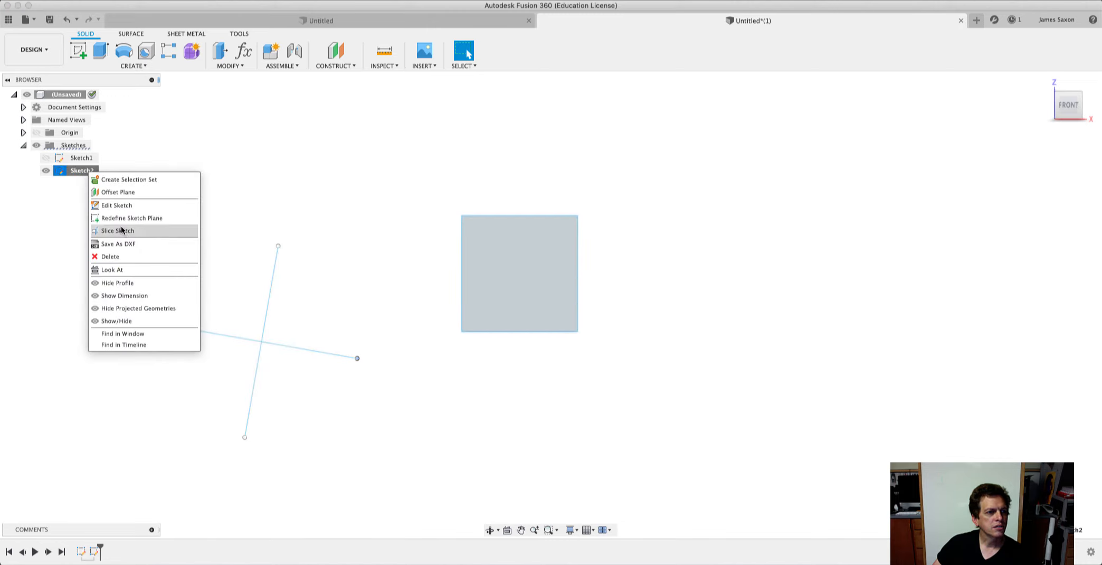
pyautogui.click(115, 205)
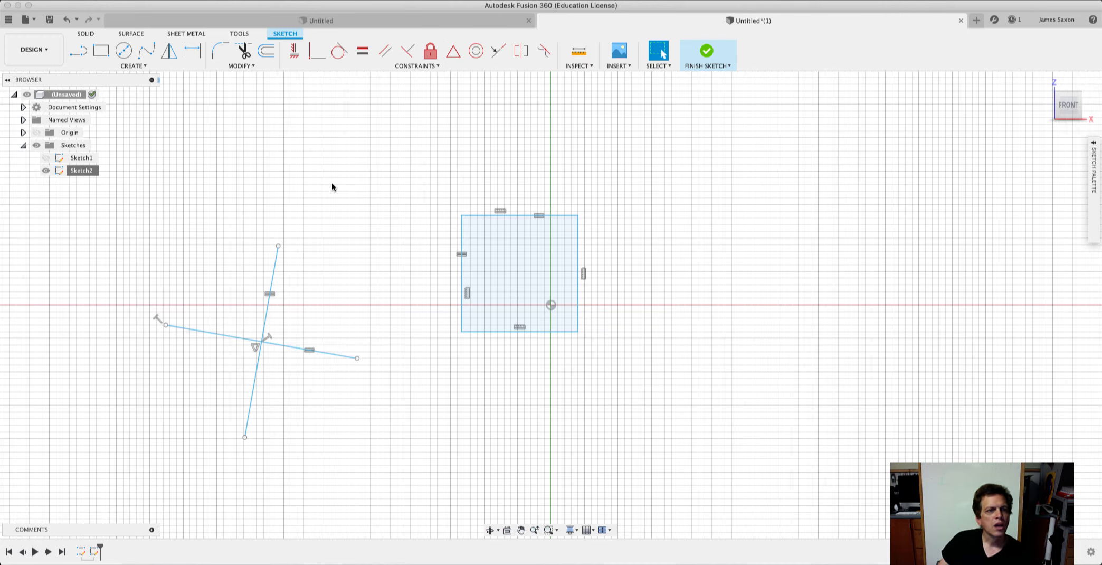
pyautogui.click(435, 66)
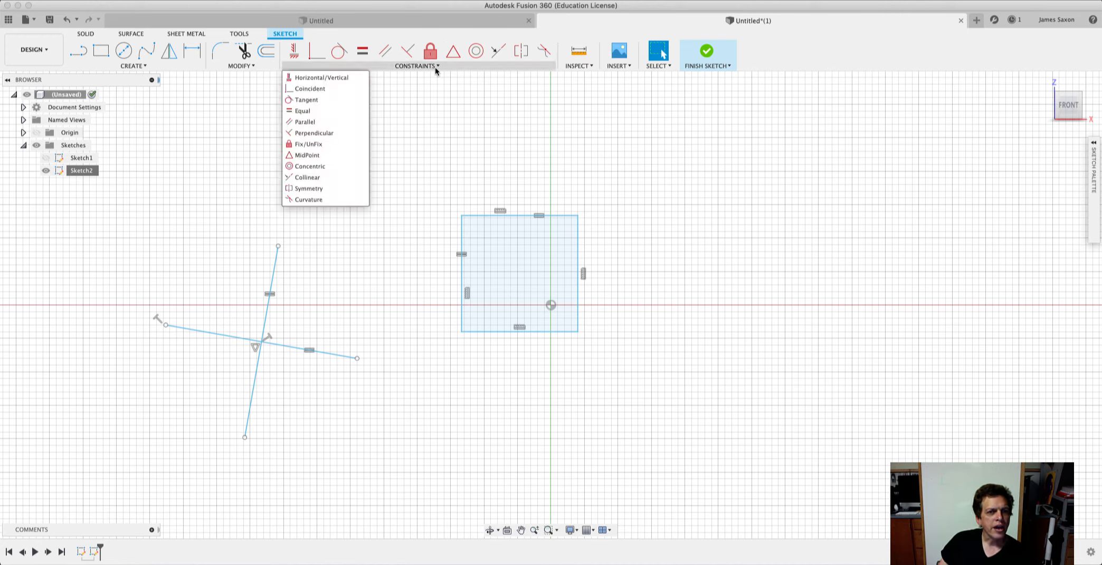
pyautogui.click(328, 166)
pyautogui.click(123, 50)
pyautogui.click(758, 231)
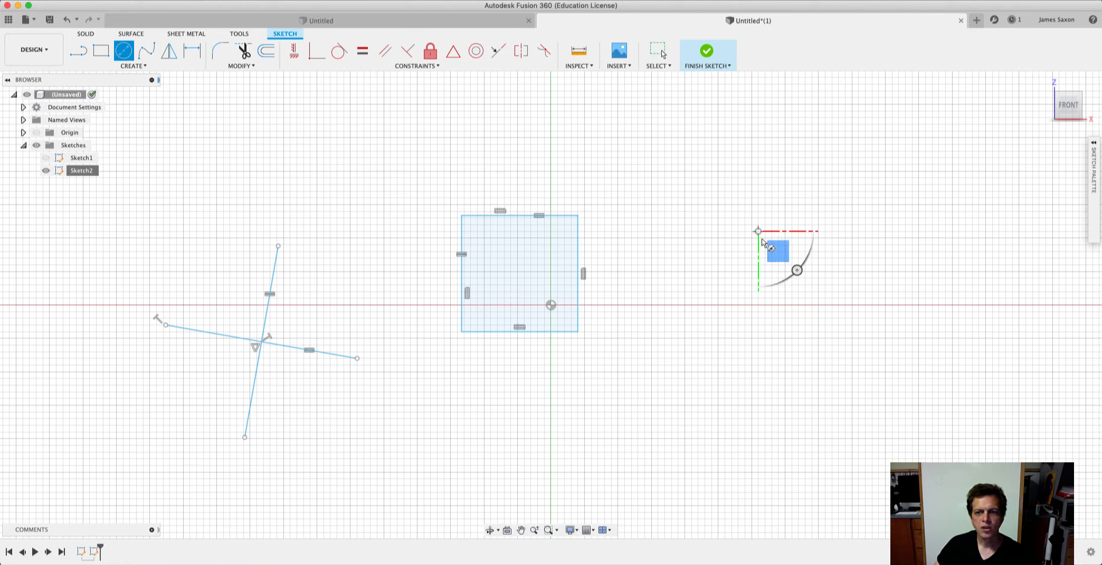
pyautogui.click(818, 324)
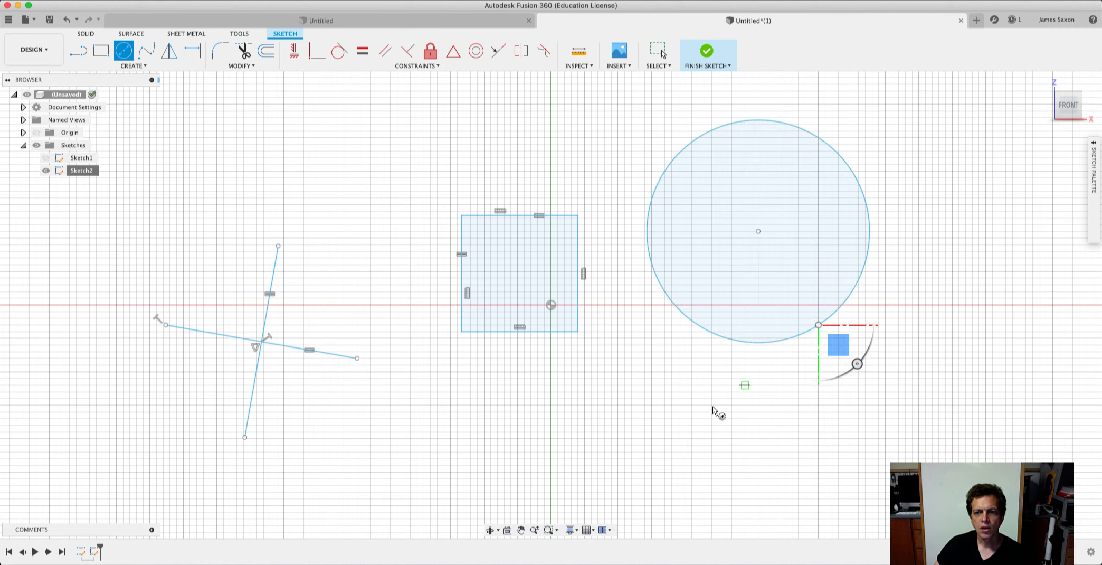
pyautogui.click(678, 398)
pyautogui.click(739, 445)
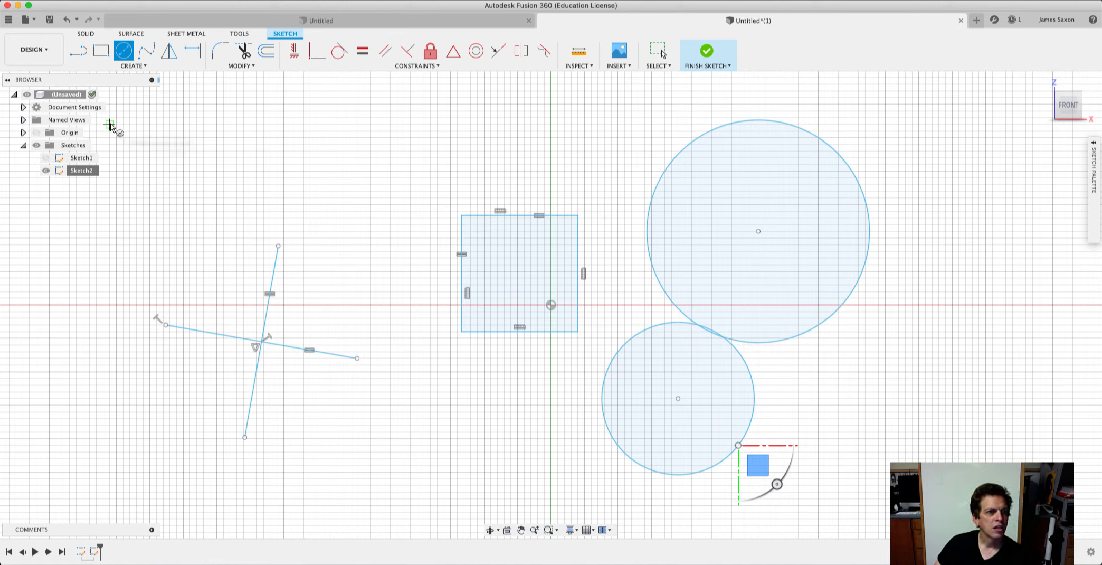
# Draw a horizontal line above the square, continue it with a tangent arc curving down-left, and end with a vertical line downward.
pyautogui.click(79, 51)
pyautogui.click(451, 138)
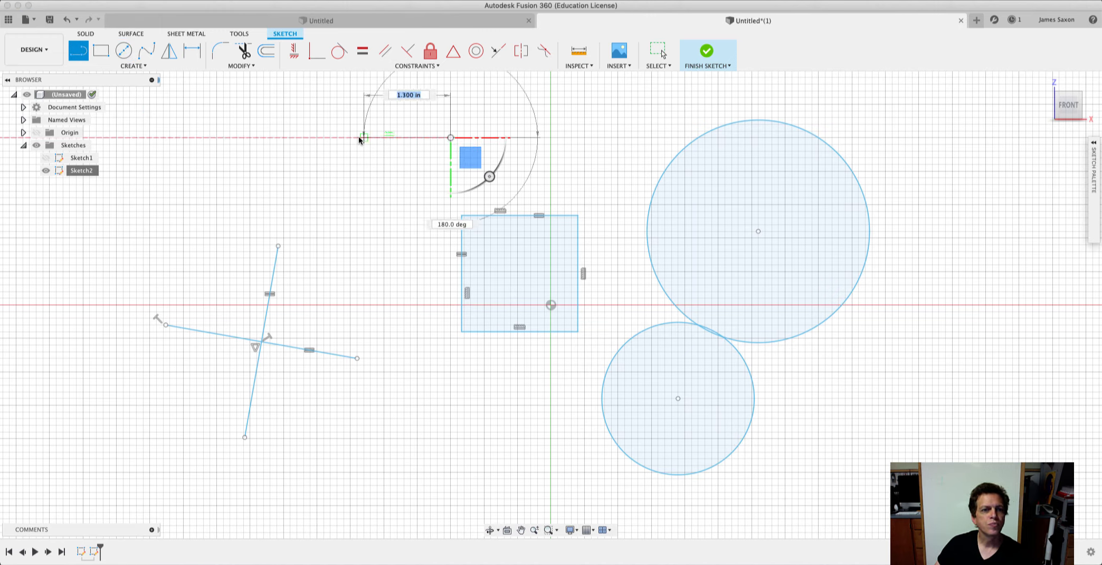
pyautogui.moveTo(358, 138); pyautogui.dragTo(277, 184)
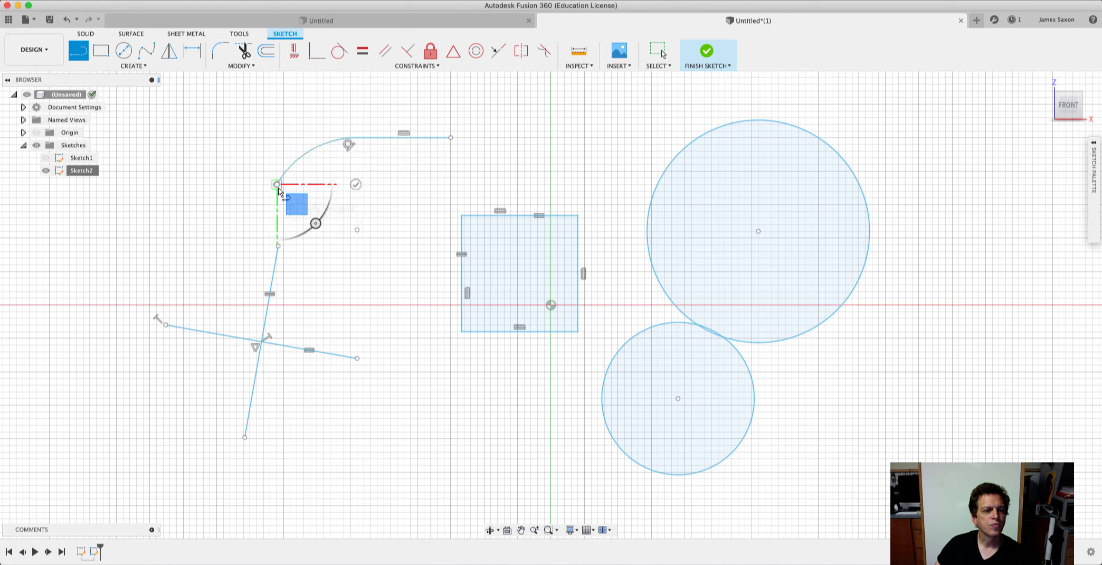
pyautogui.click(277, 378)
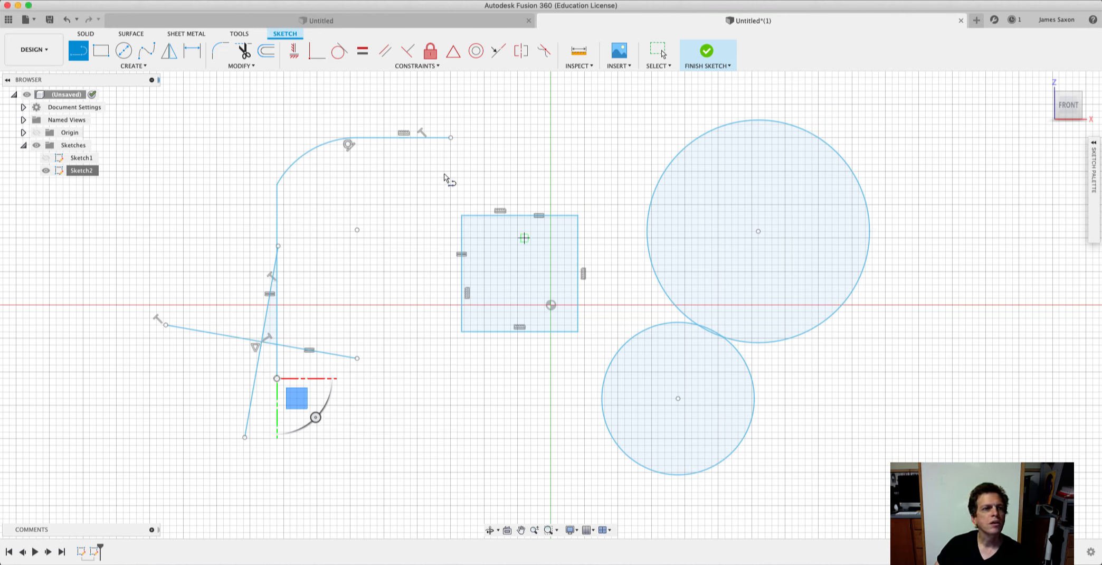
# Apply Concentric constraints between the two circles, picking the smaller first, and between the larger circle and the arc.
pyautogui.click(417, 66)
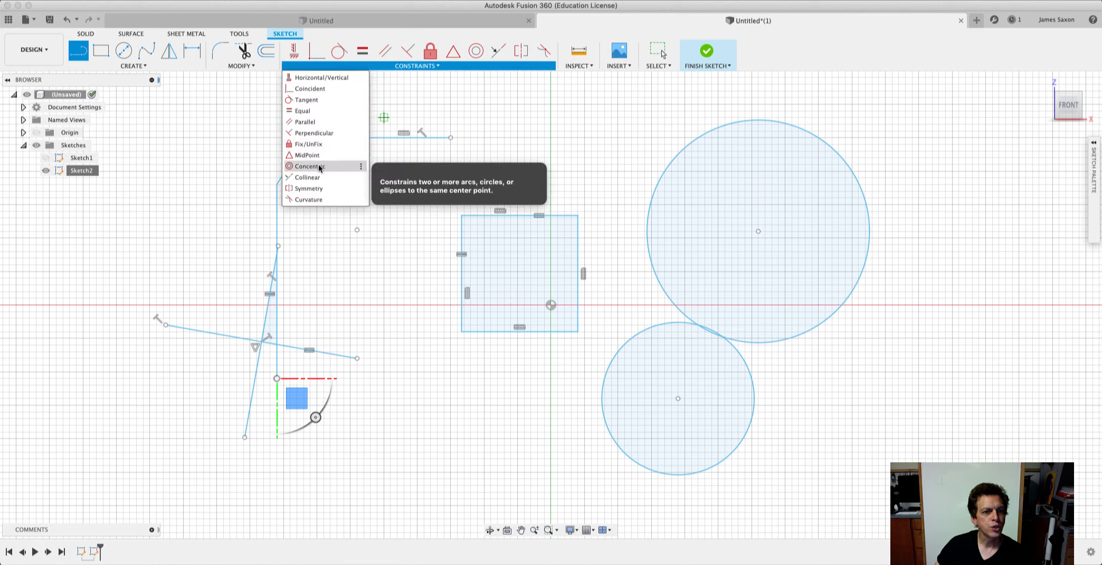
pyautogui.click(320, 167)
pyautogui.click(658, 325)
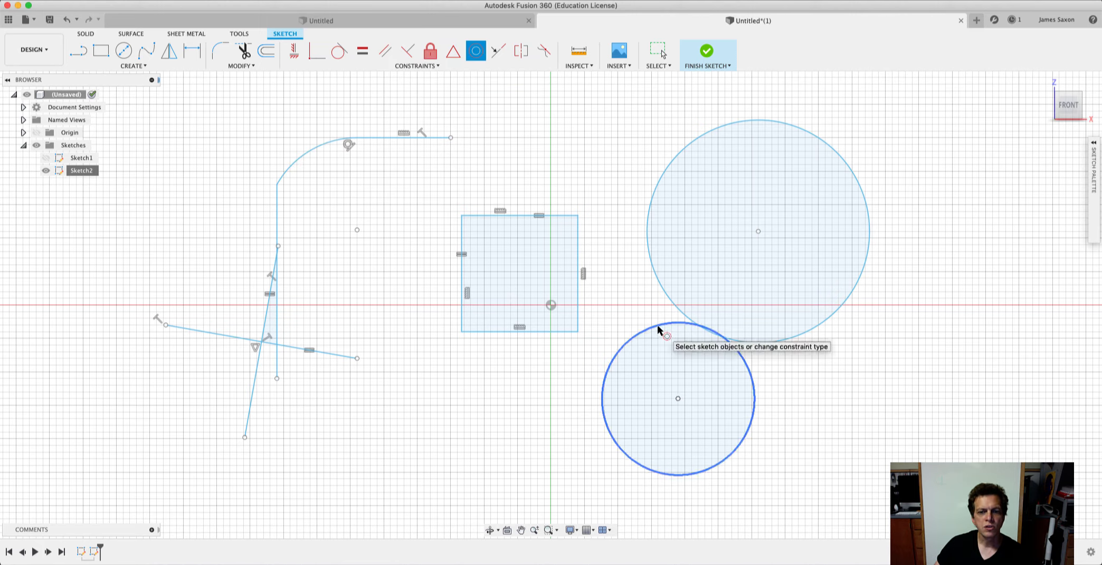
pyautogui.click(716, 128)
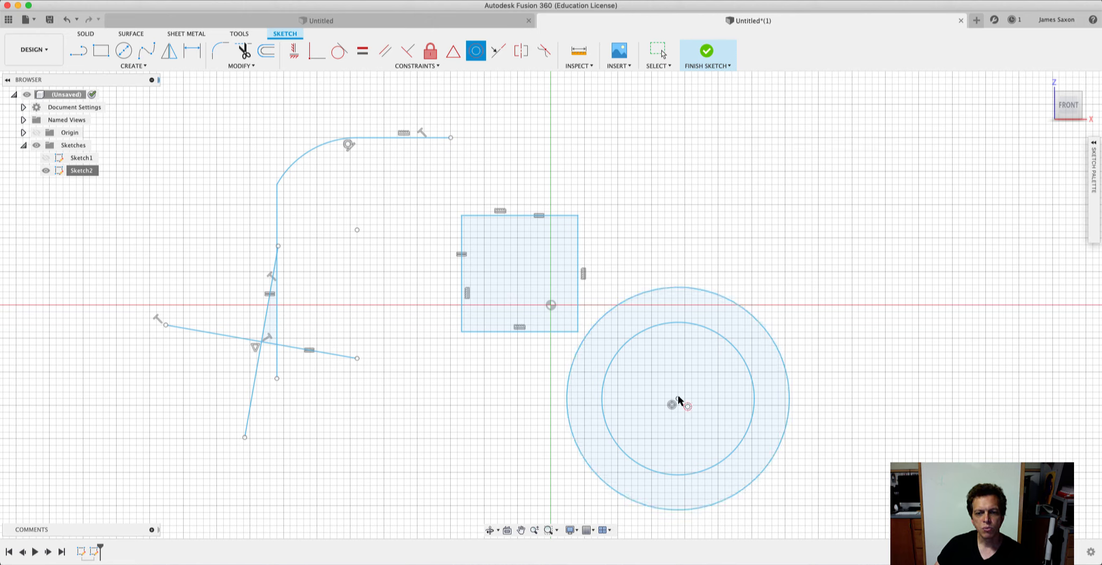
pyautogui.click(738, 304)
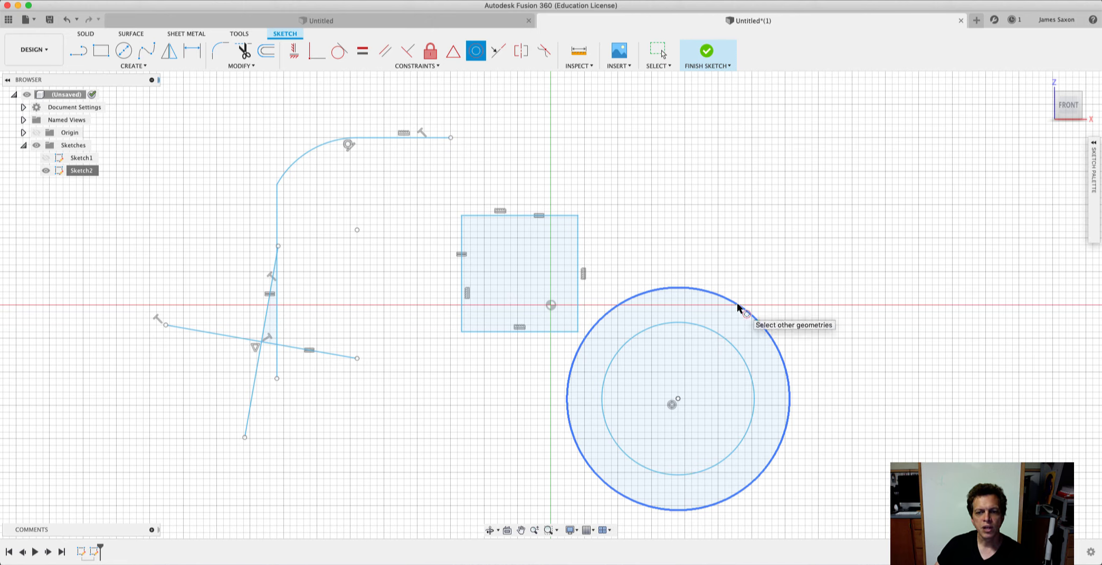
pyautogui.click(309, 149)
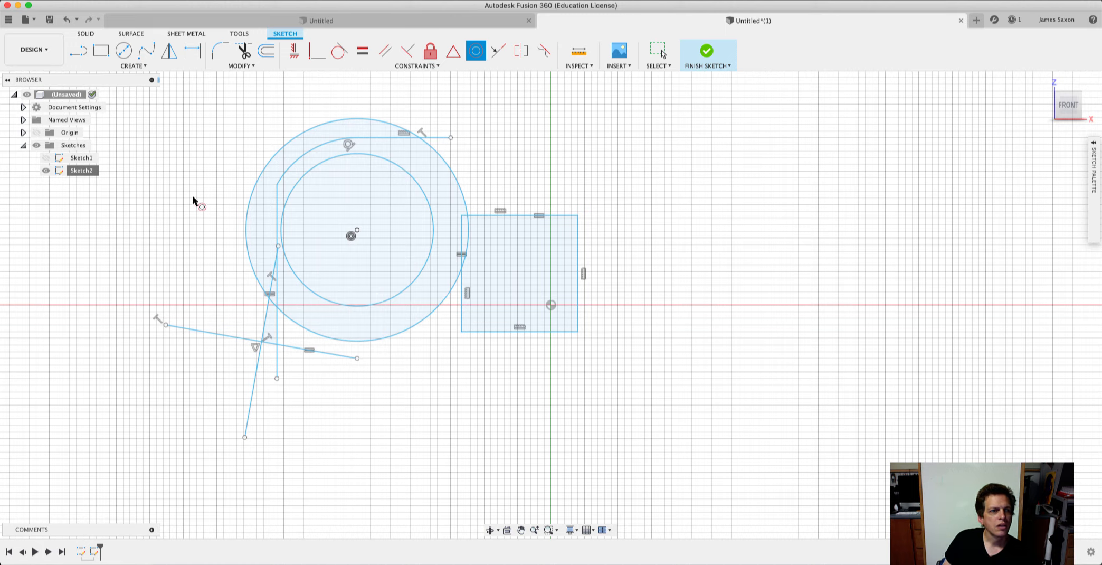
# Finish Sketch2 and create a new sketch on the front XZ origin plane.
pyautogui.click(46, 170)
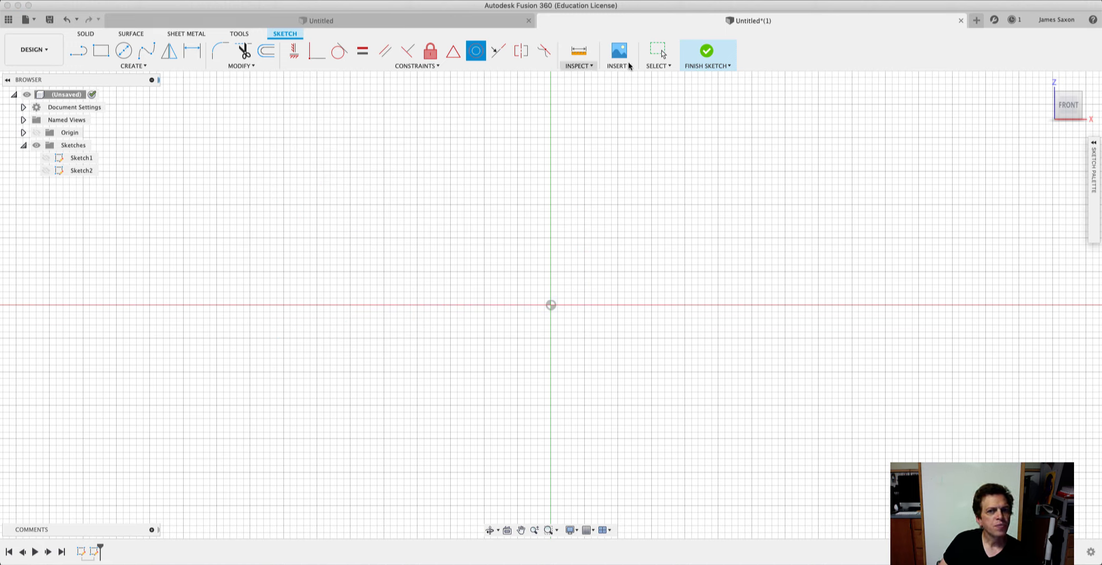
pyautogui.click(703, 53)
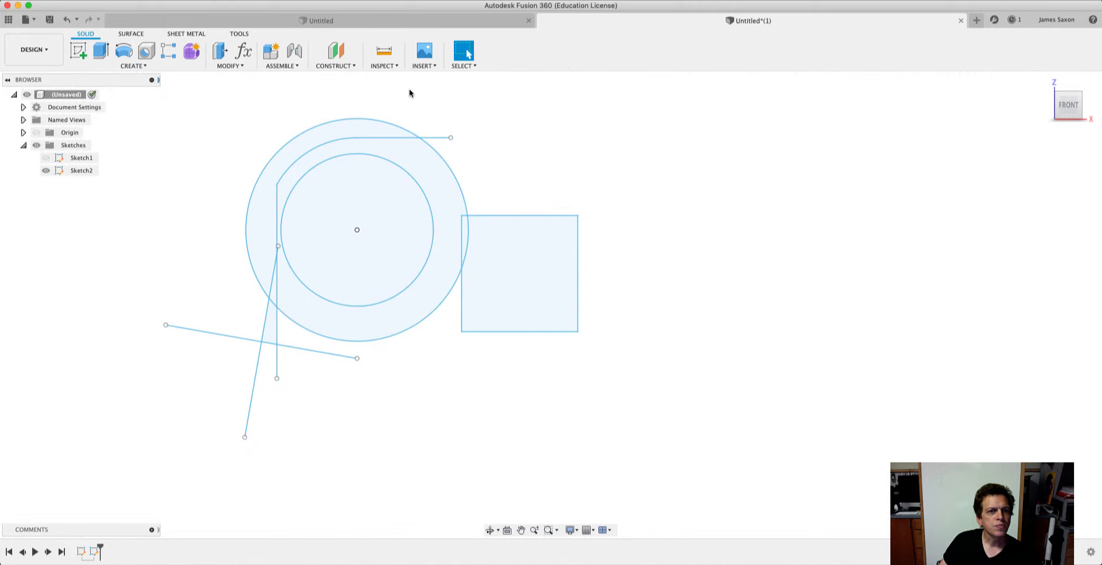
pyautogui.click(130, 67)
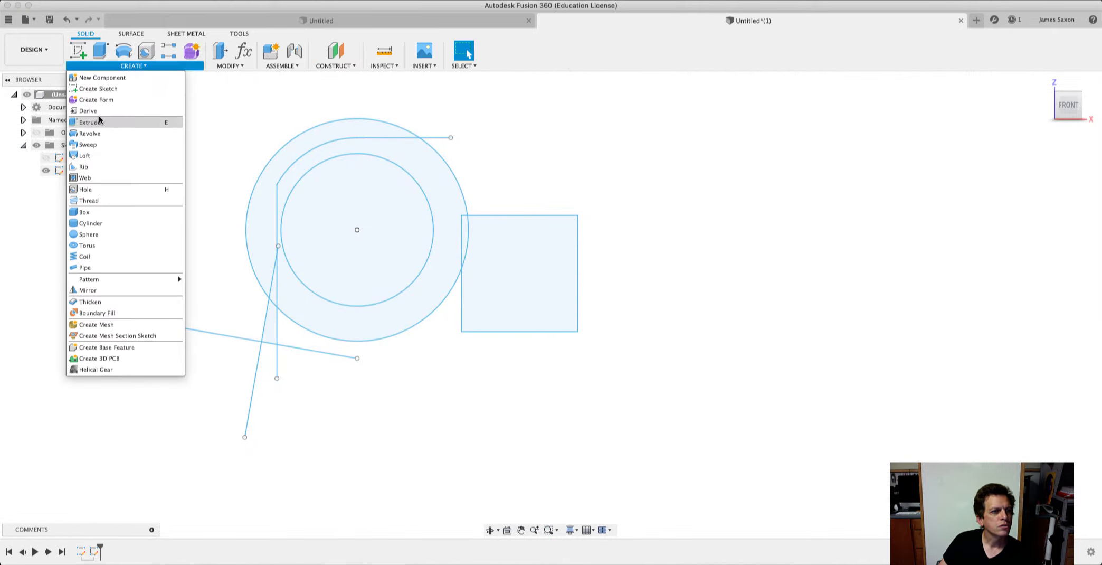
pyautogui.click(87, 89)
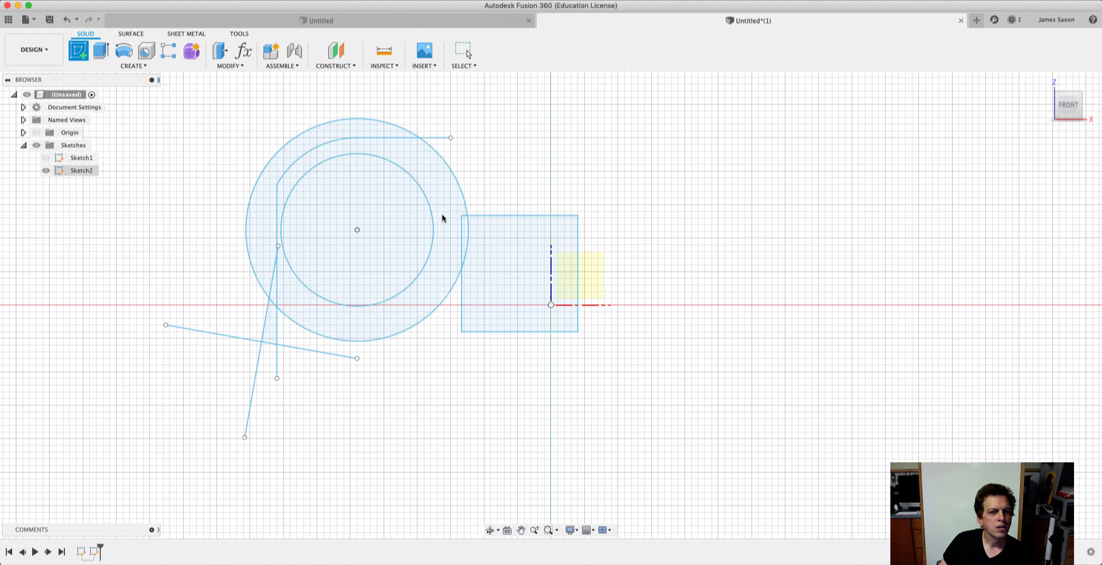
pyautogui.click(589, 274)
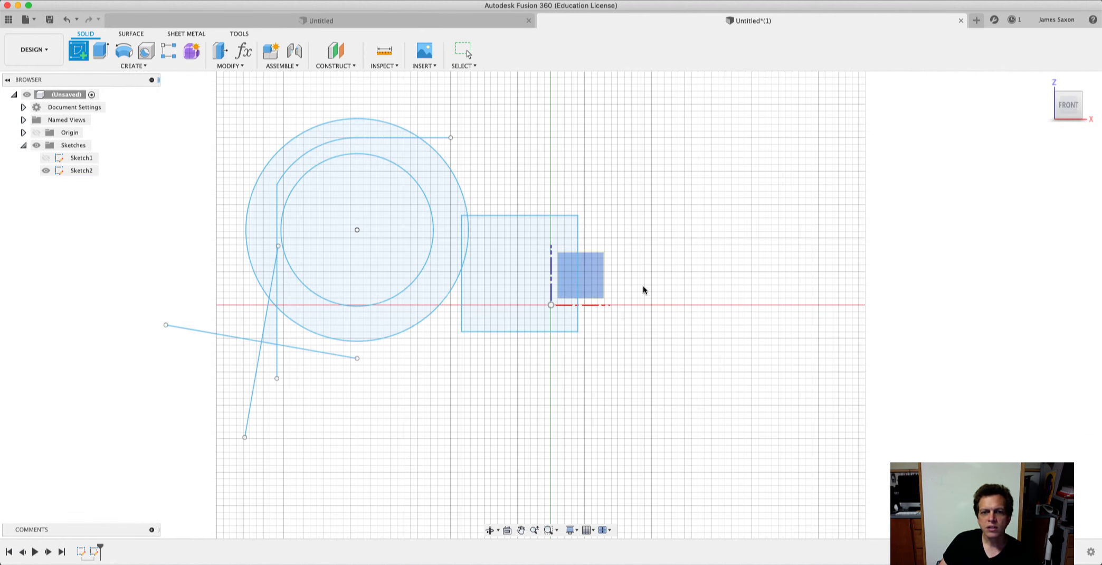
pyautogui.click(575, 275)
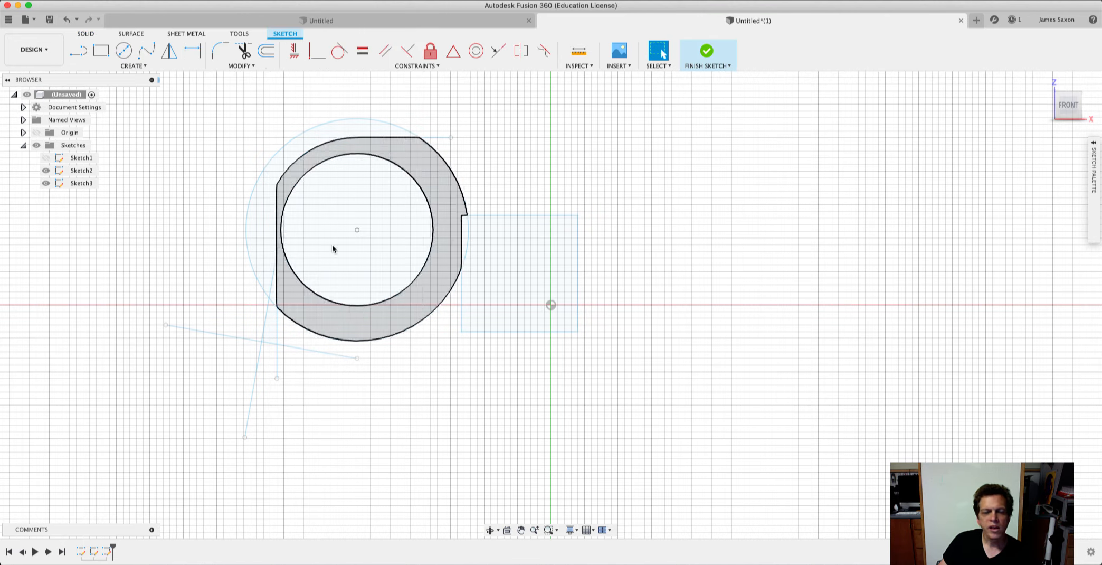
# Hide Sketch2 and draw two separate diagonal lines, each about 2.5 in long and rising to the right, on either side of the origin.
pyautogui.click(46, 170)
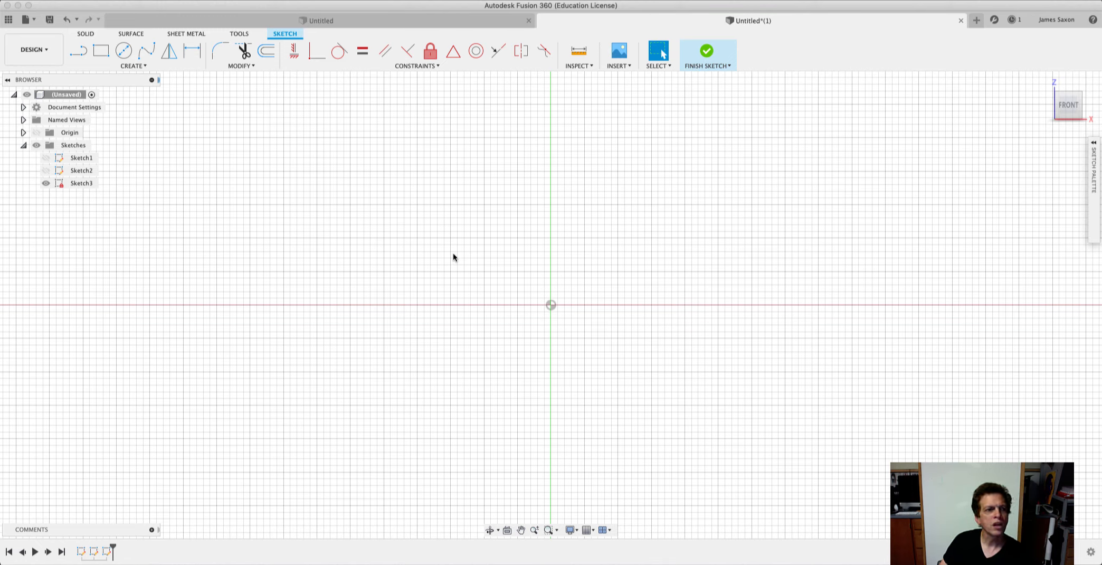
pyautogui.click(445, 67)
pyautogui.click(445, 67)
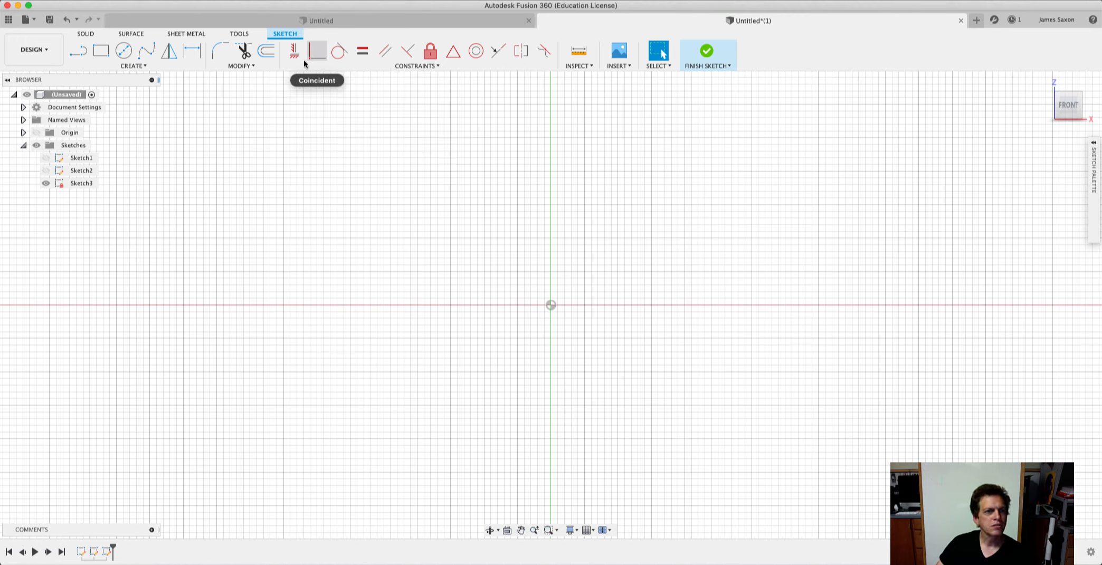
pyautogui.click(78, 51)
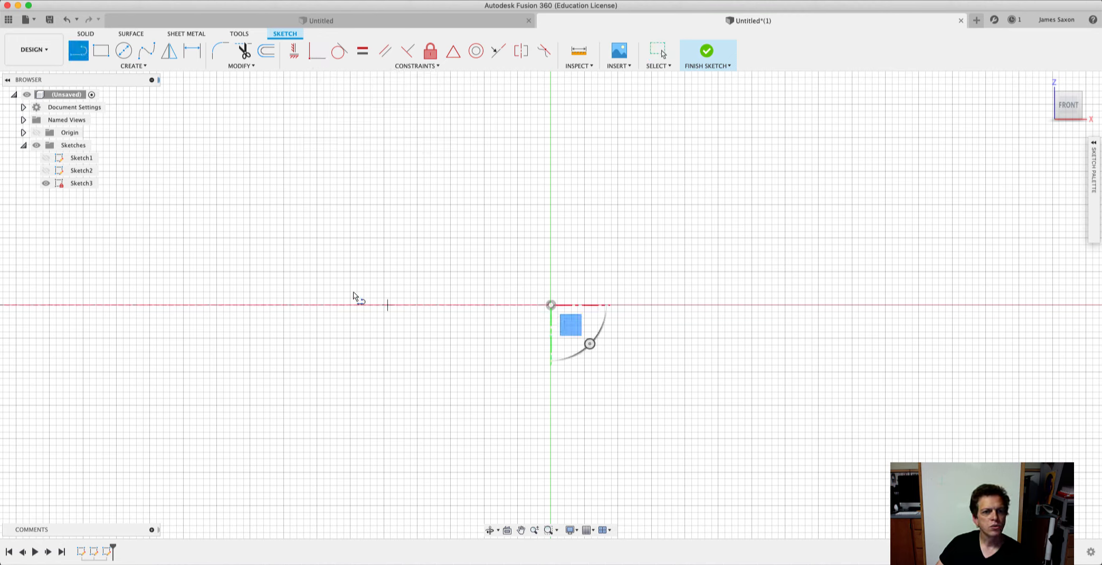
pyautogui.click(331, 285)
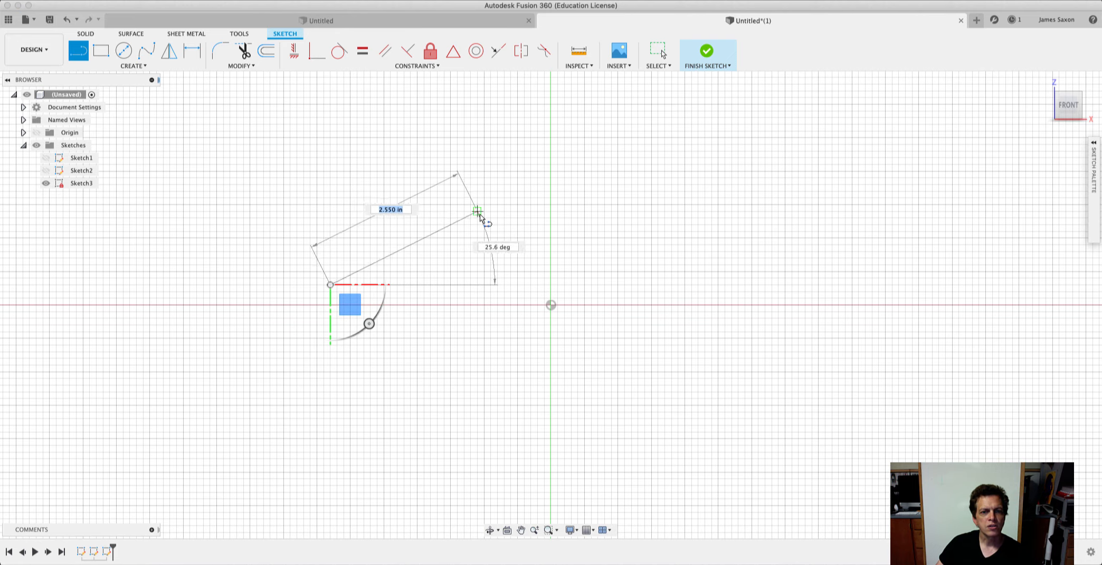
pyautogui.click(477, 211)
pyautogui.click(558, 213)
pyautogui.click(664, 291)
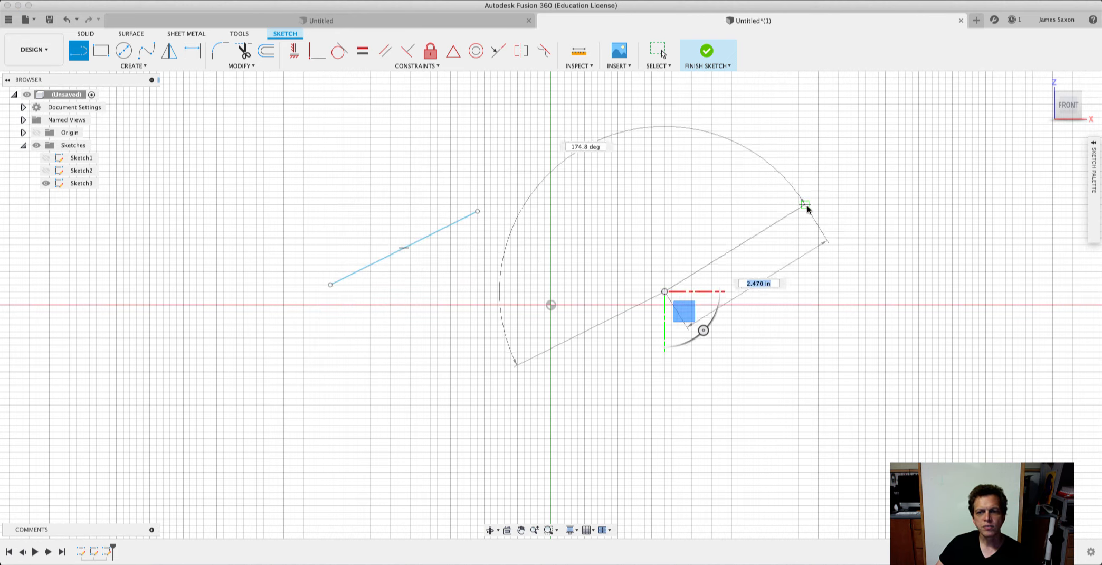
pyautogui.click(807, 208)
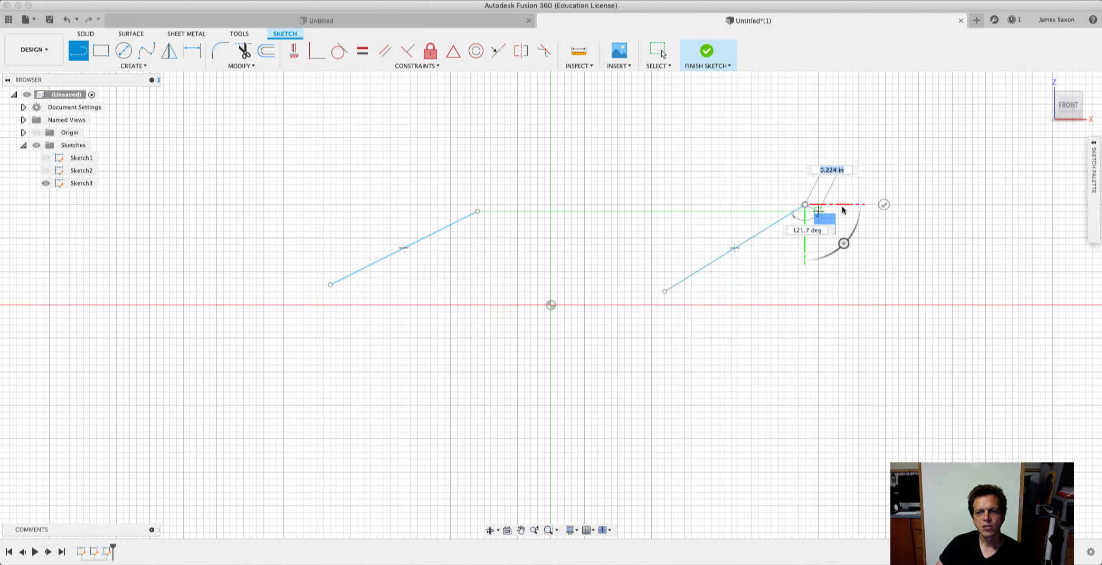
pyautogui.click(884, 204)
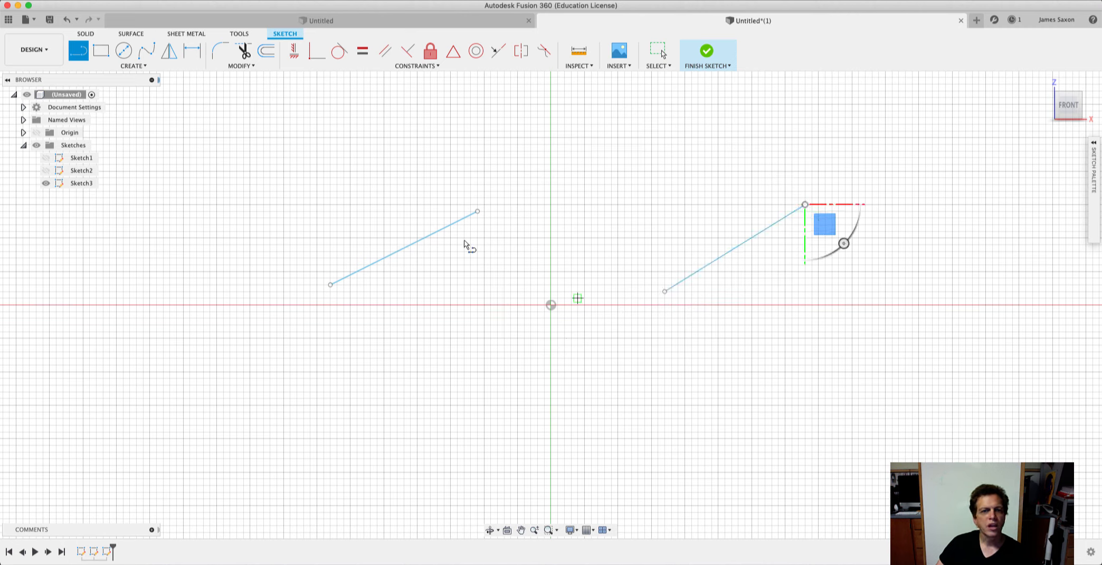
# Apply a Collinear constraint between the two diagonal lines, picking the left one first.
pyautogui.click(431, 66)
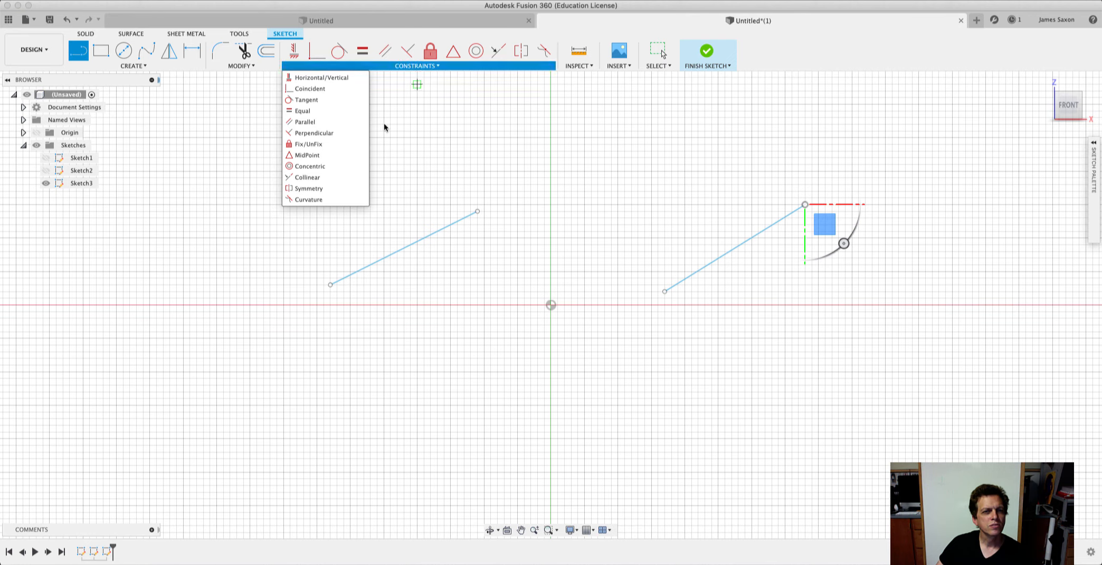
pyautogui.click(323, 178)
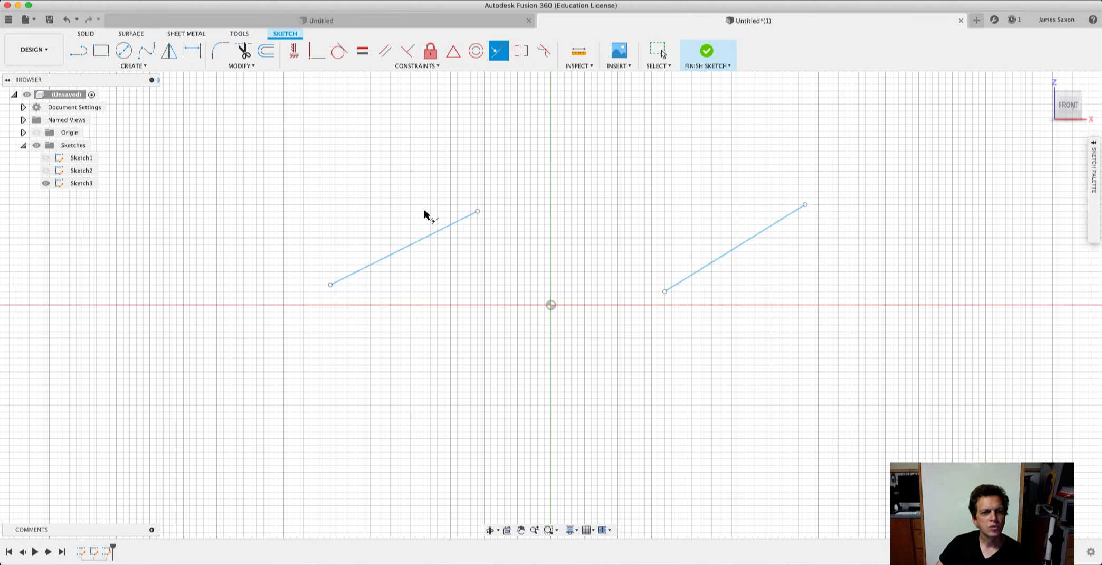
pyautogui.click(423, 239)
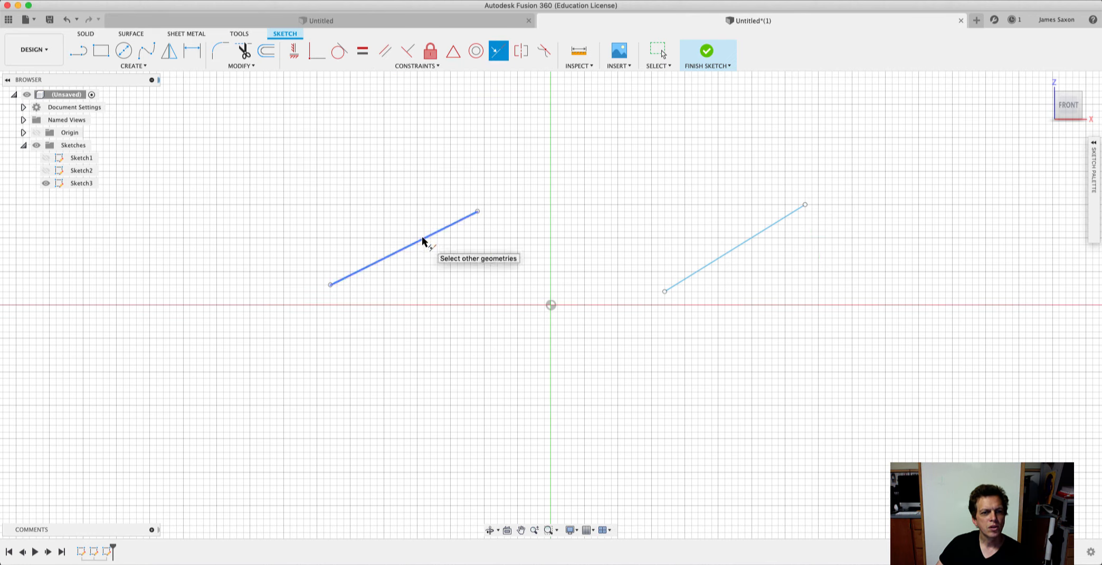
pyautogui.click(724, 257)
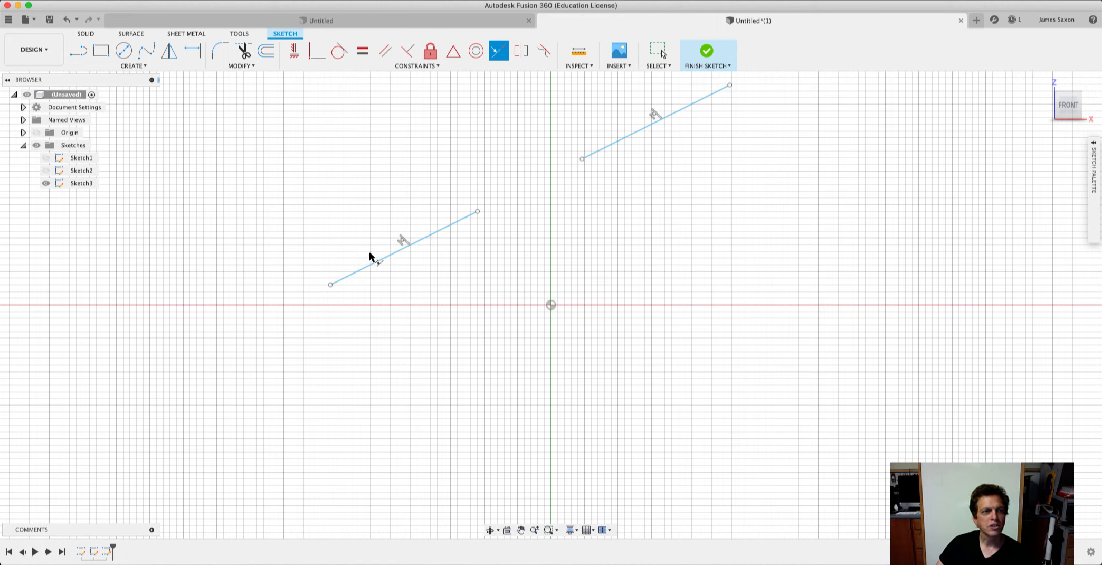
# Draw a rectangle about 2.2 in wide and 1.2 in high below the origin.
pyautogui.click(101, 51)
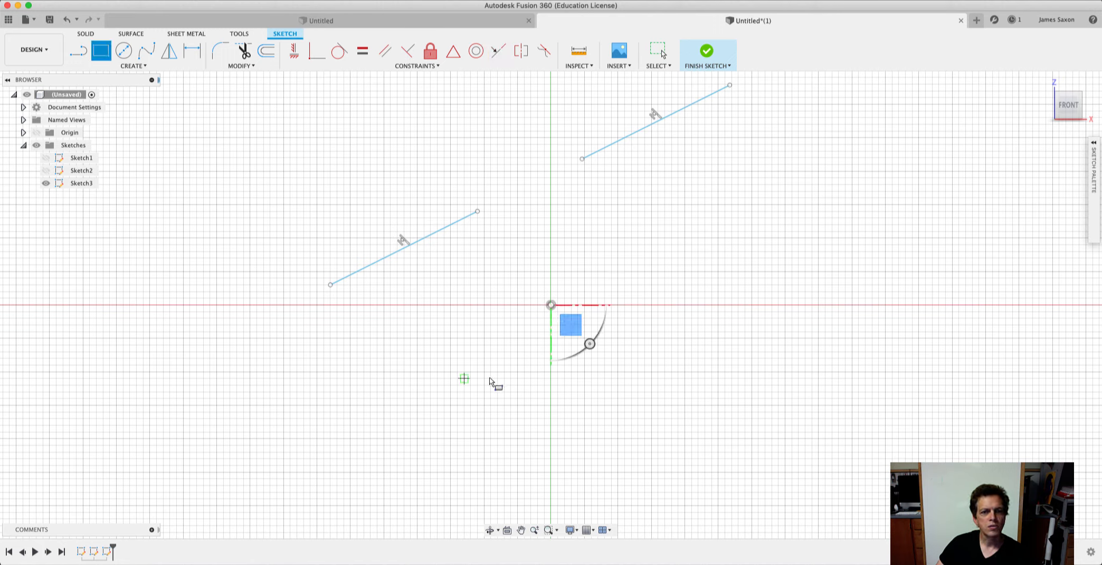
pyautogui.click(491, 378)
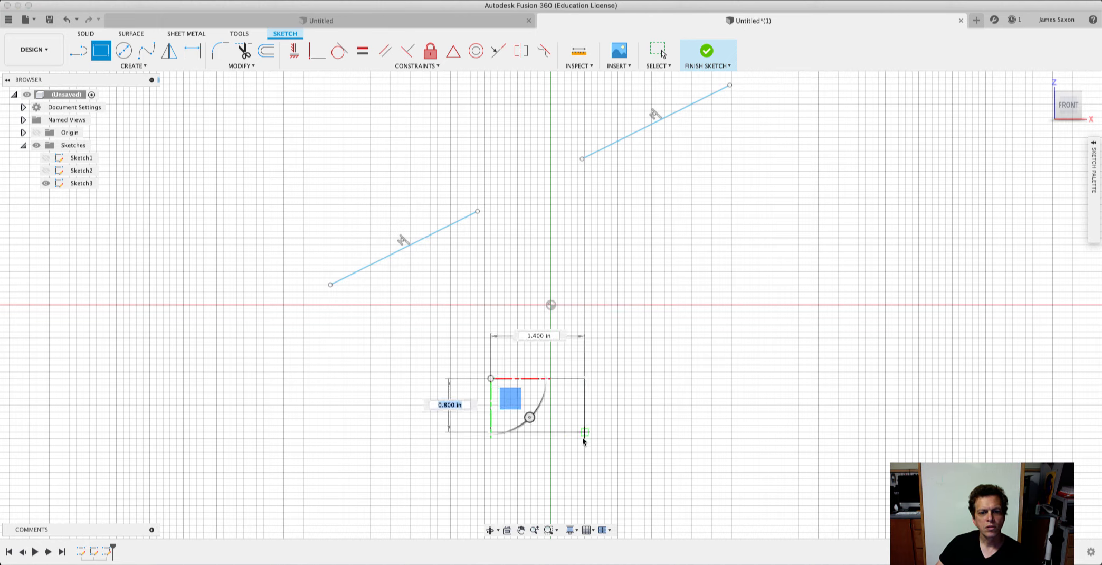
pyautogui.click(637, 458)
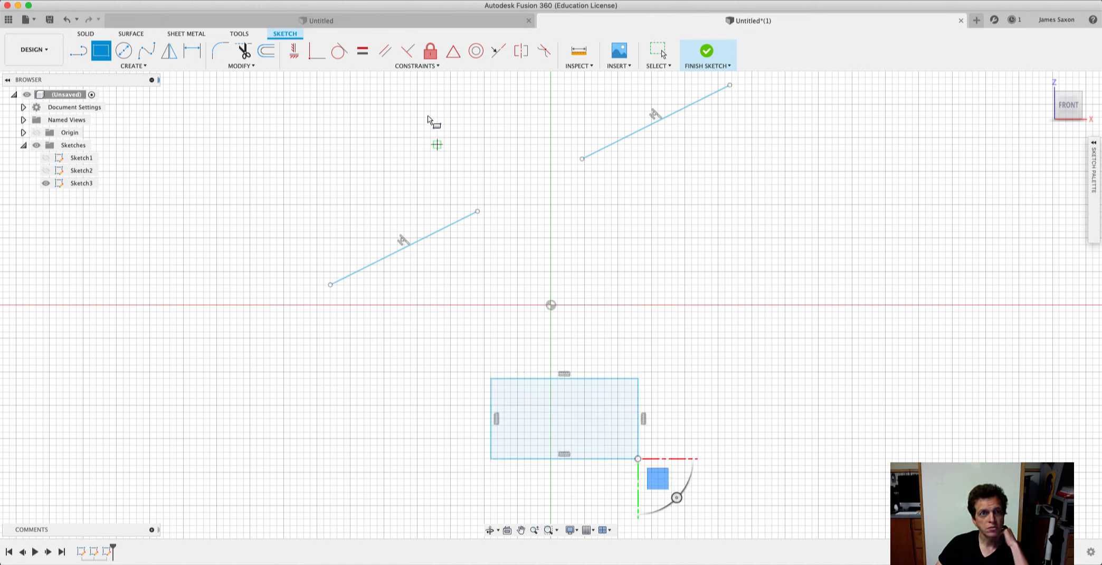
# Apply a Collinear constraint between the lower diagonal line and the rectangle's left side.
pyautogui.click(438, 67)
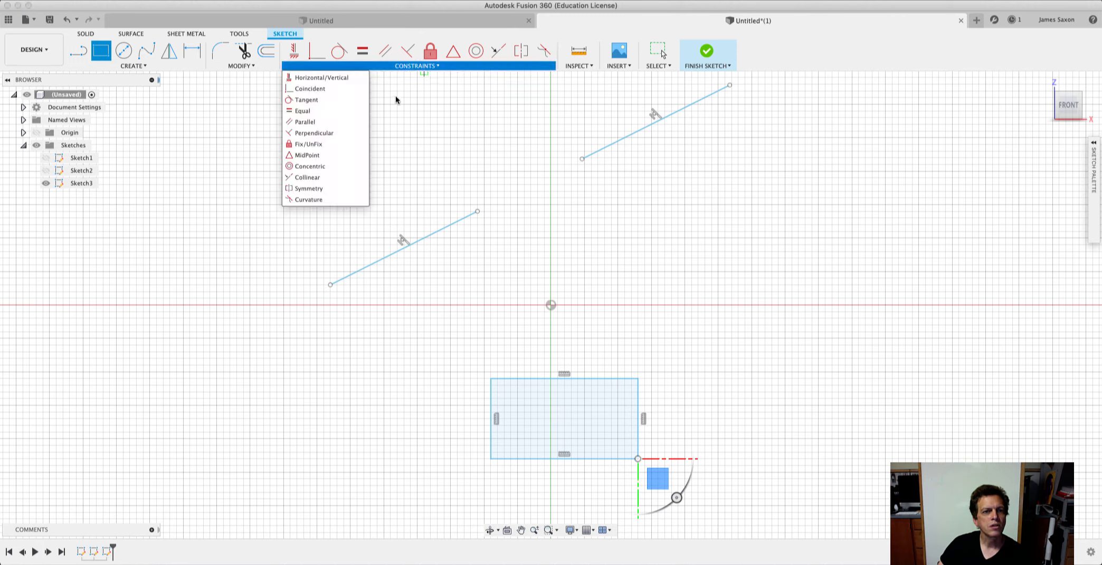
pyautogui.click(328, 174)
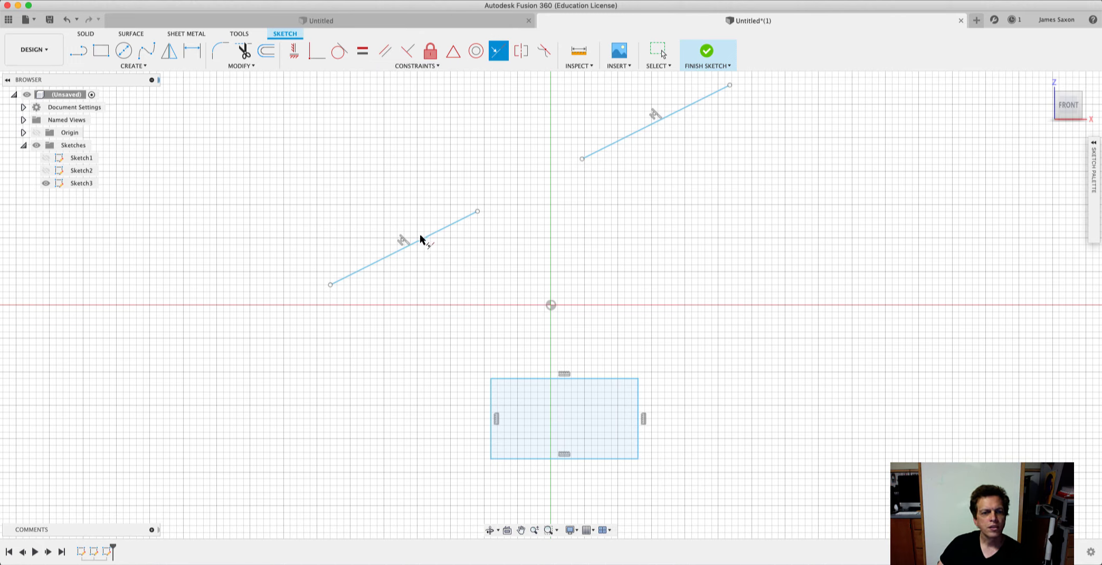
pyautogui.click(423, 239)
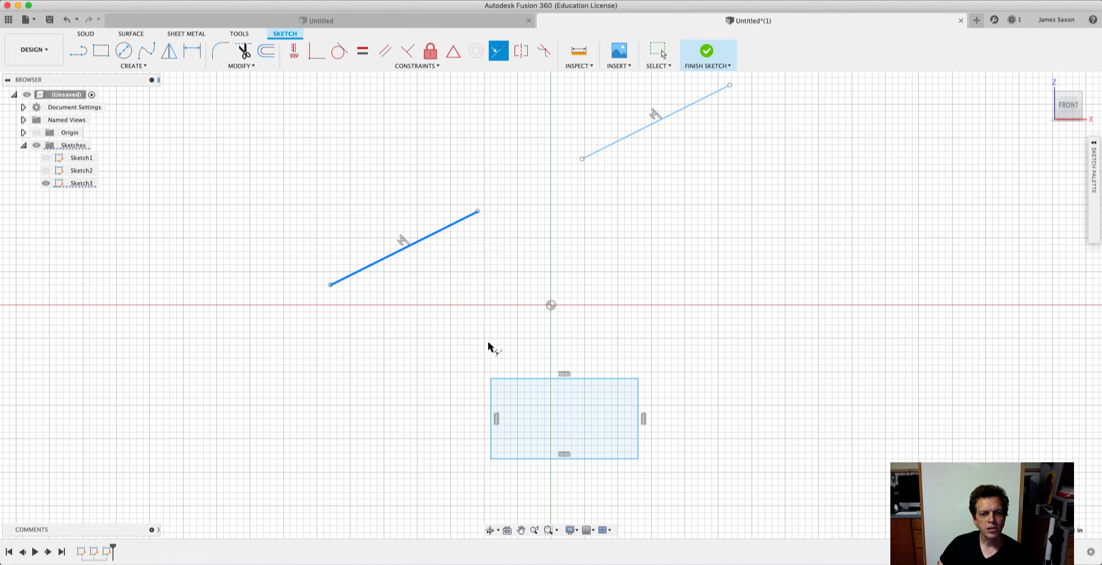
pyautogui.click(490, 408)
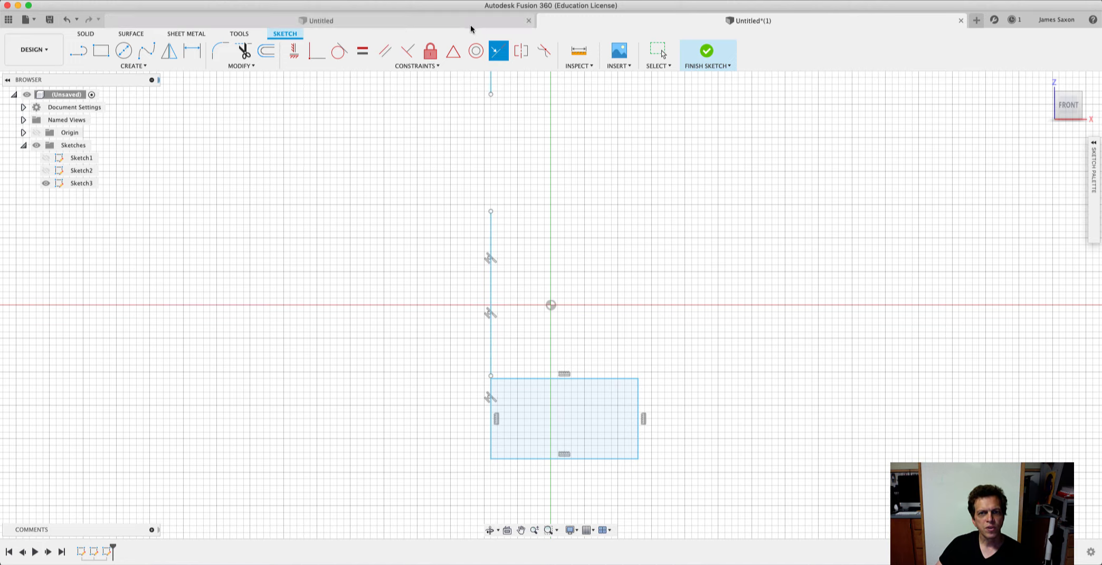
# Finish the sketch and test the Collinear constraints by moving the rectangle's top edge, left side and lower corners.
pyautogui.click(713, 55)
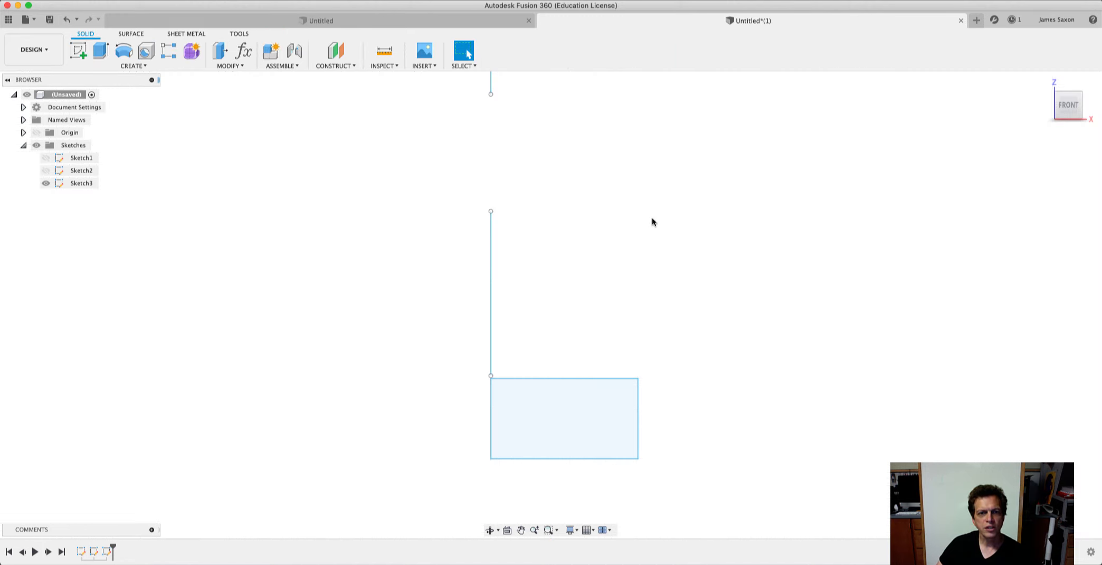
pyautogui.scroll(-4, 612, 232)
pyautogui.scroll(-1, 612, 235)
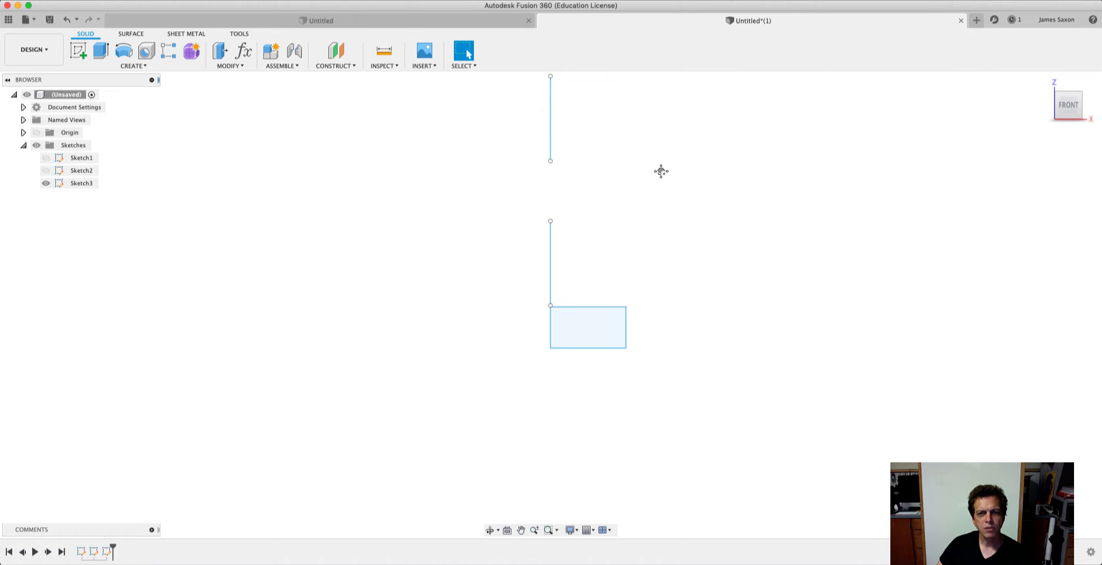
pyautogui.moveTo(661, 171)
pyautogui.mouseDown(button='middle')
pyautogui.moveTo(592, 254)
pyautogui.moveTo(592, 245)
pyautogui.mouseUp(button='middle')
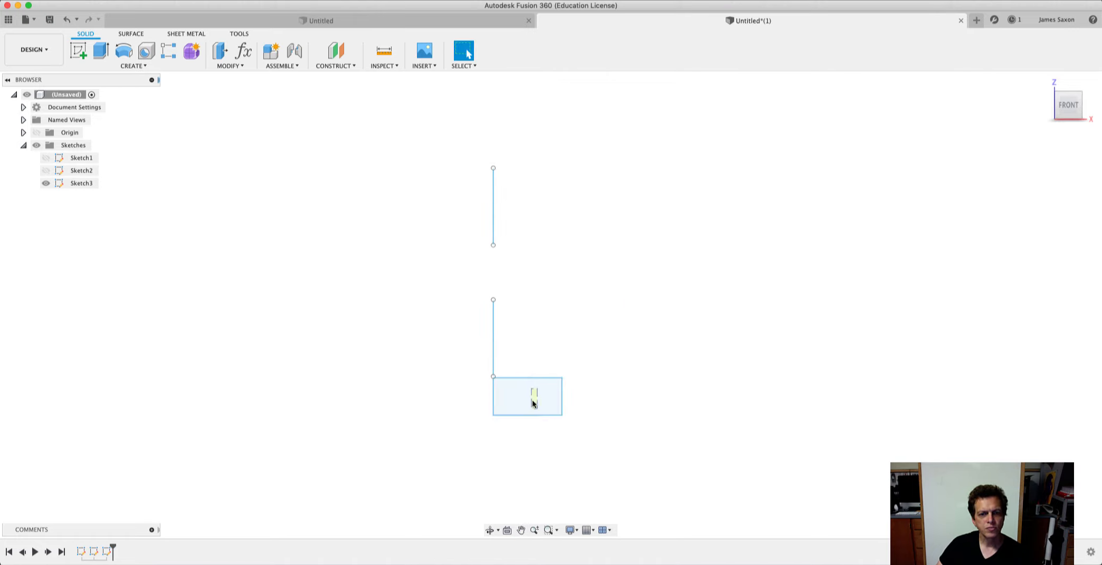
pyautogui.click(545, 376)
pyautogui.moveTo(546, 376); pyautogui.dragTo(553, 334)
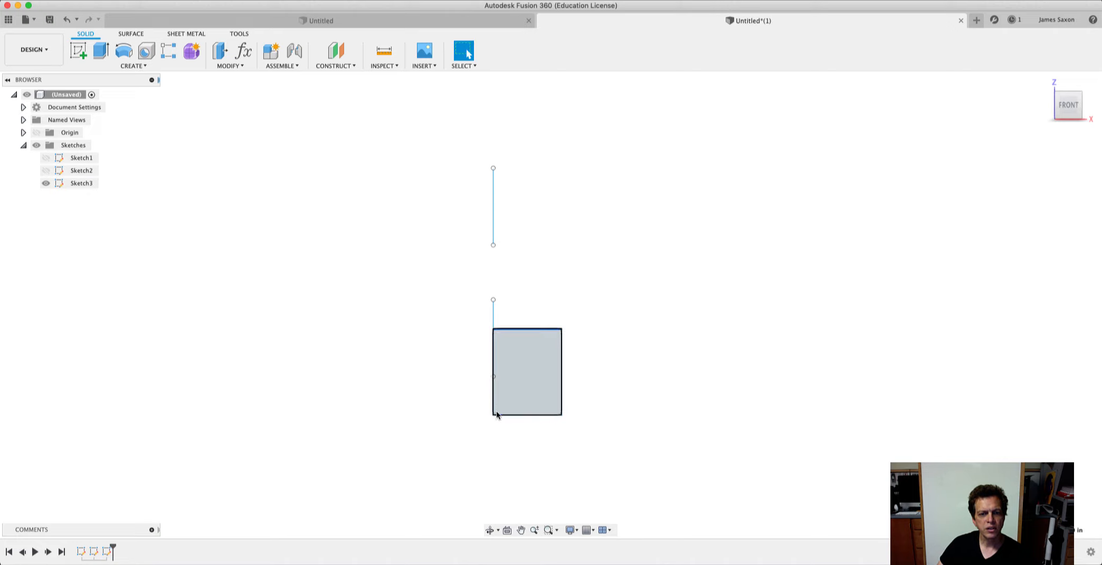
pyautogui.moveTo(499, 414)
pyautogui.mouseDown()
pyautogui.moveTo(513, 353)
pyautogui.moveTo(534, 342)
pyautogui.mouseUp()
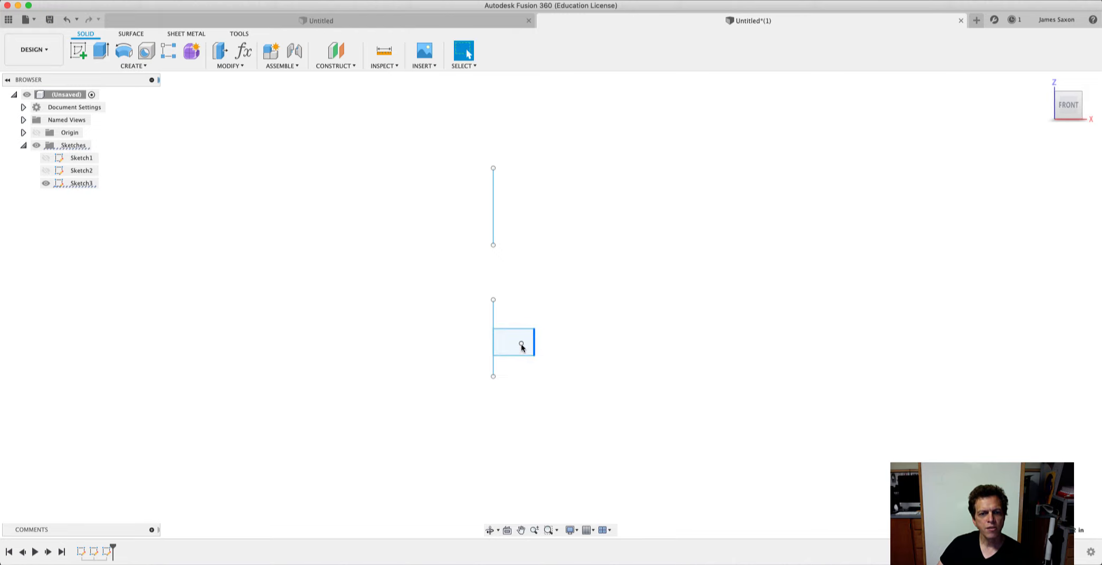
pyautogui.click(502, 354)
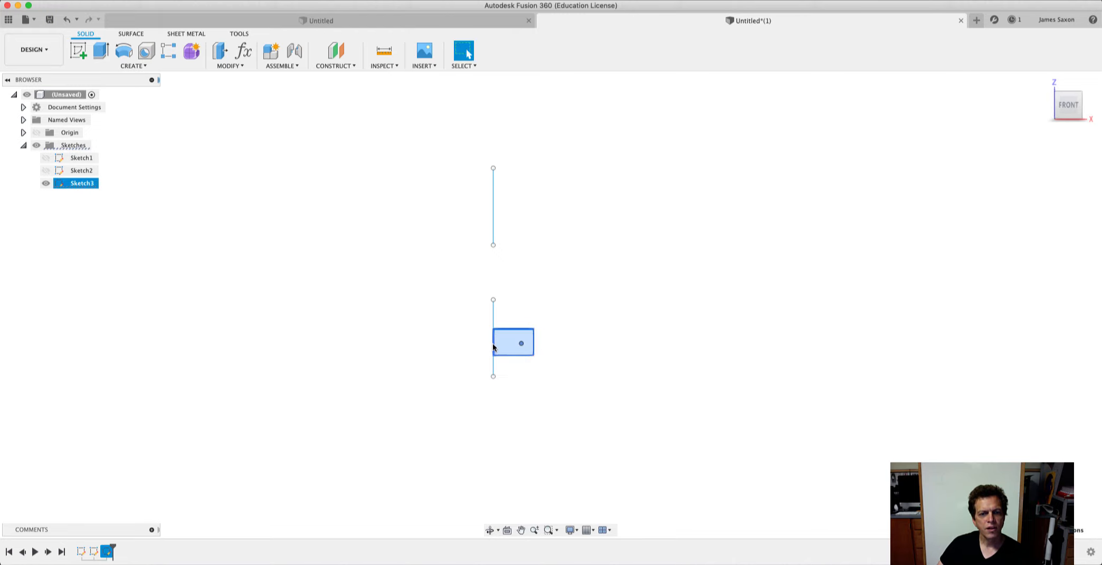
pyautogui.moveTo(496, 343); pyautogui.dragTo(417, 344)
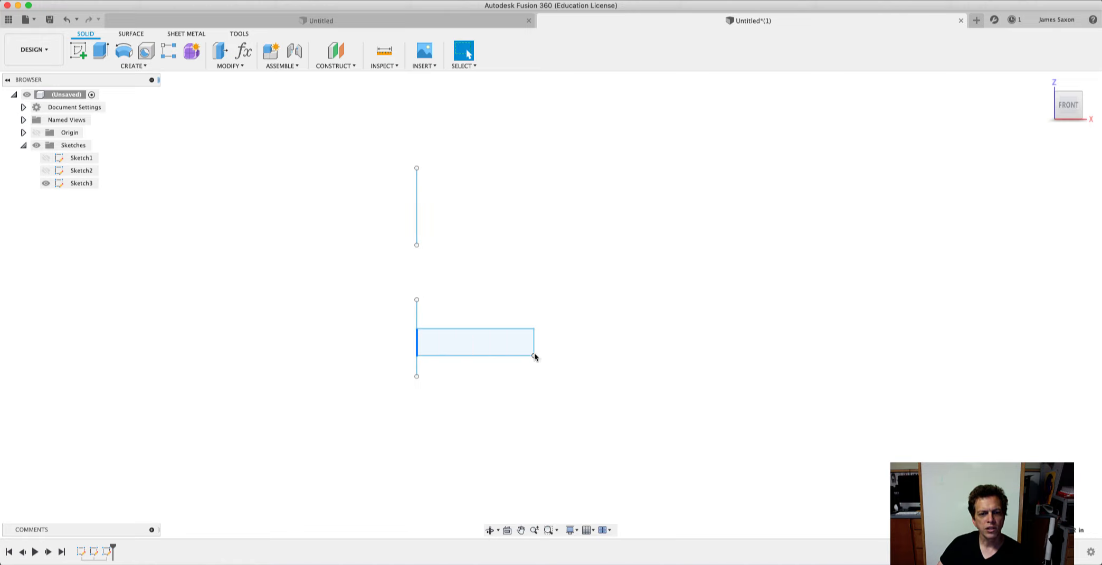
pyautogui.moveTo(534, 356); pyautogui.dragTo(544, 338)
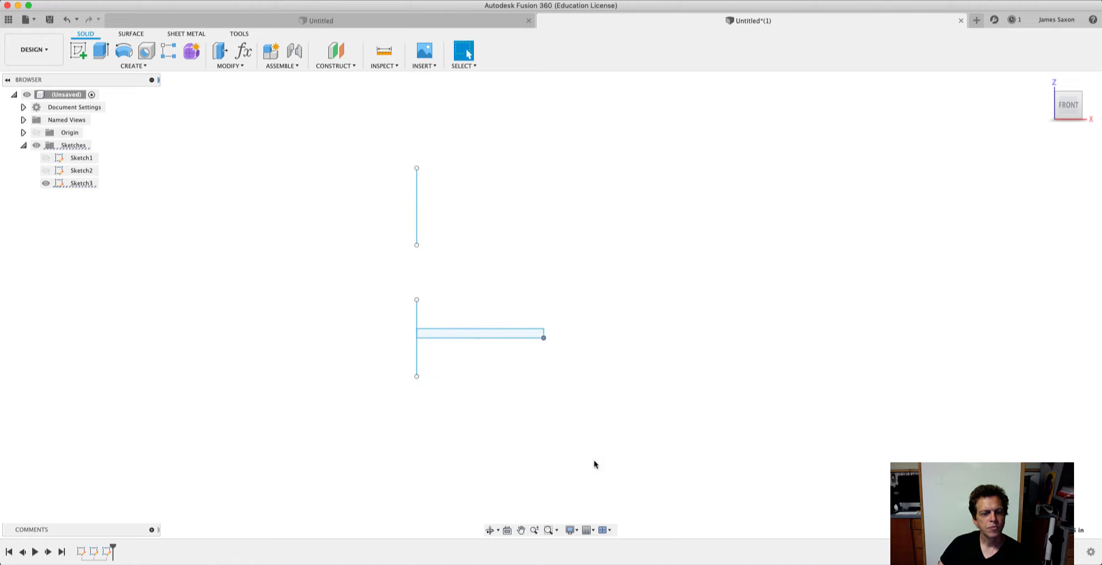
# Reopen Sketch3 and draw two separate slanted lines, about 2.5 in long left of the upper vertical line and about 2.3 in long right of it.
pyautogui.rightClick(76, 183)
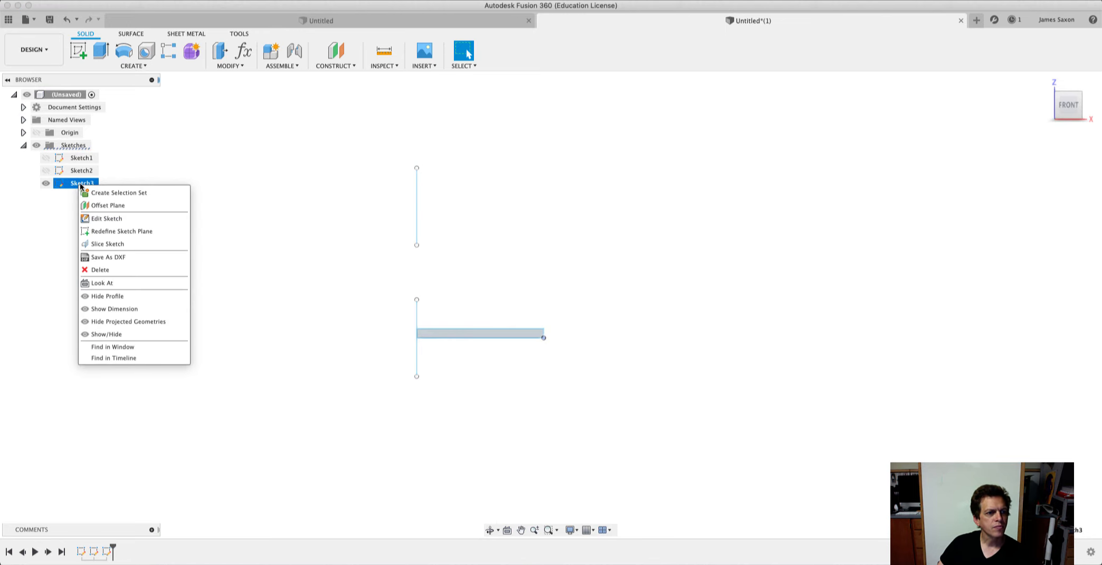
pyautogui.click(108, 214)
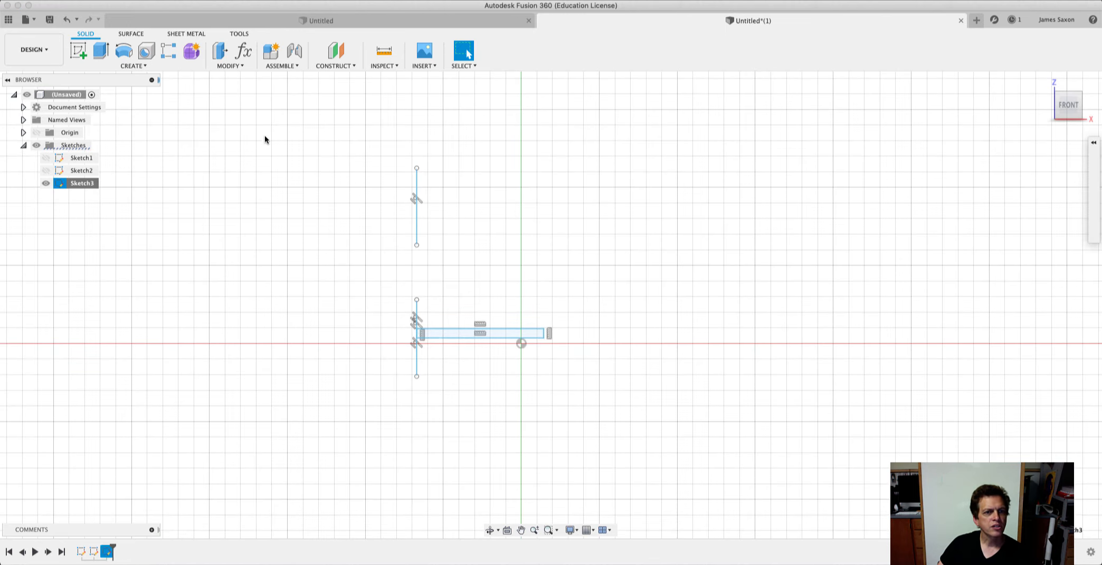
pyautogui.click(422, 65)
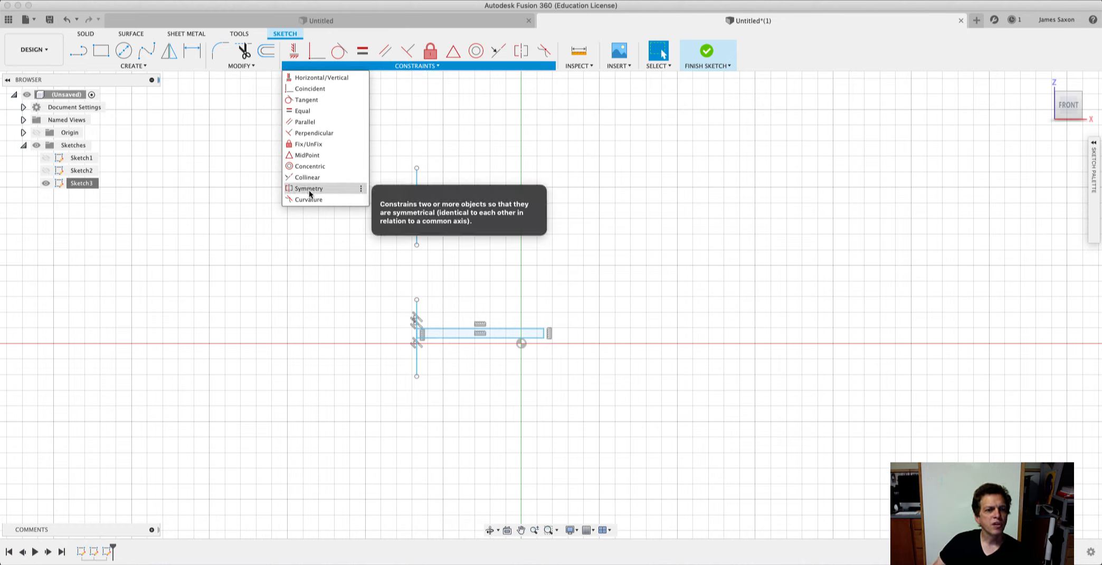
pyautogui.click(234, 220)
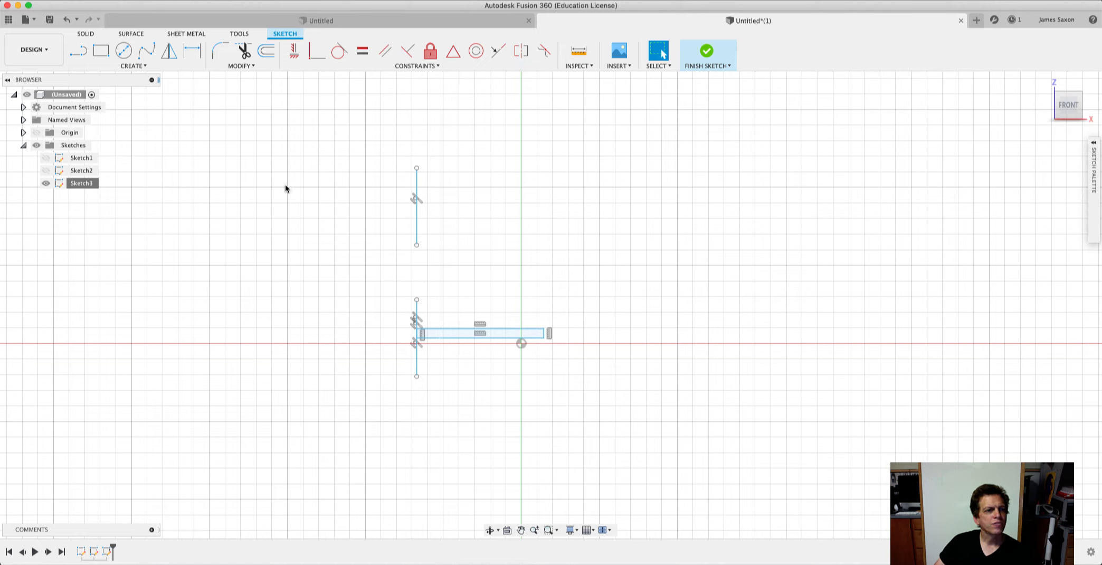
pyautogui.press('l')
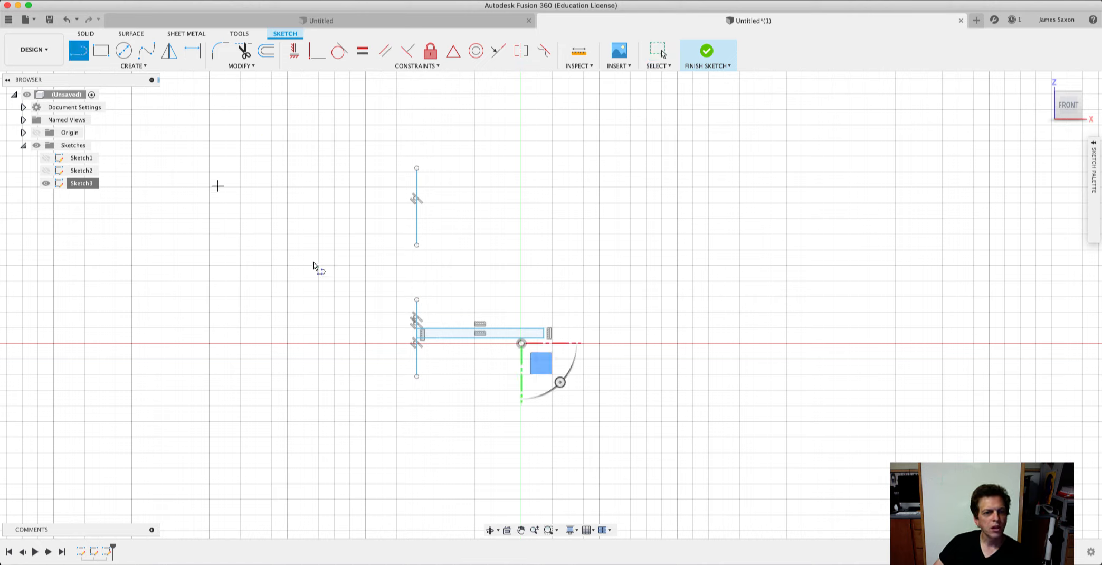
pyautogui.click(266, 241)
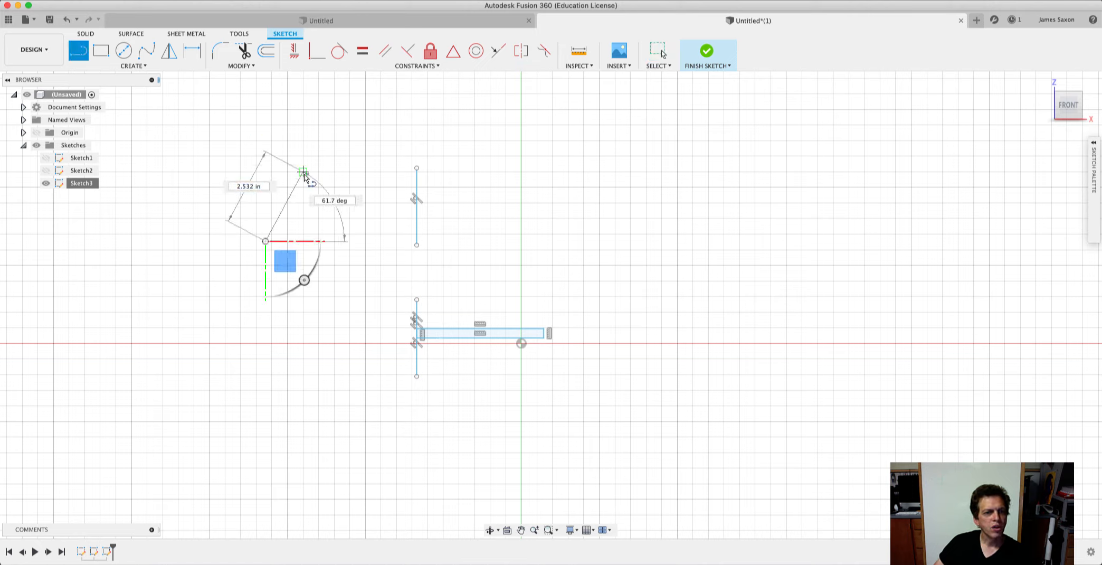
pyautogui.click(303, 172)
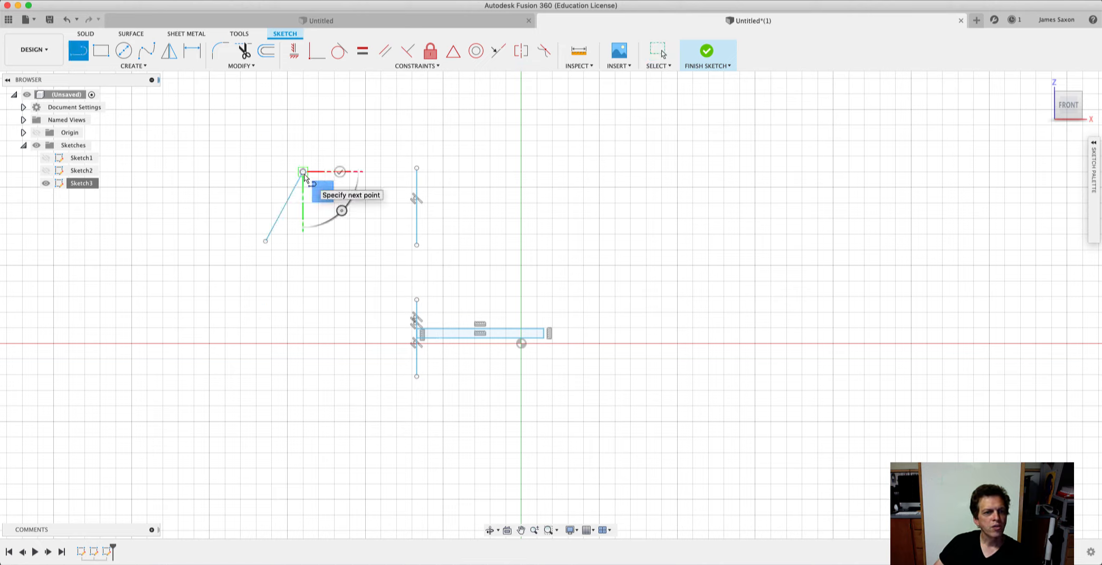
pyautogui.click(561, 236)
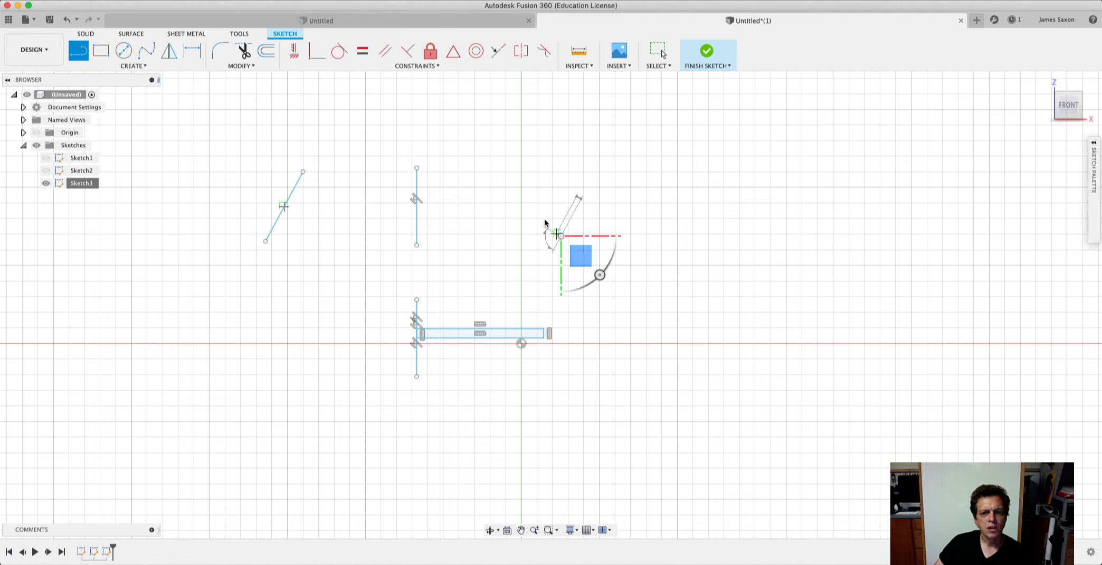
pyautogui.click(520, 184)
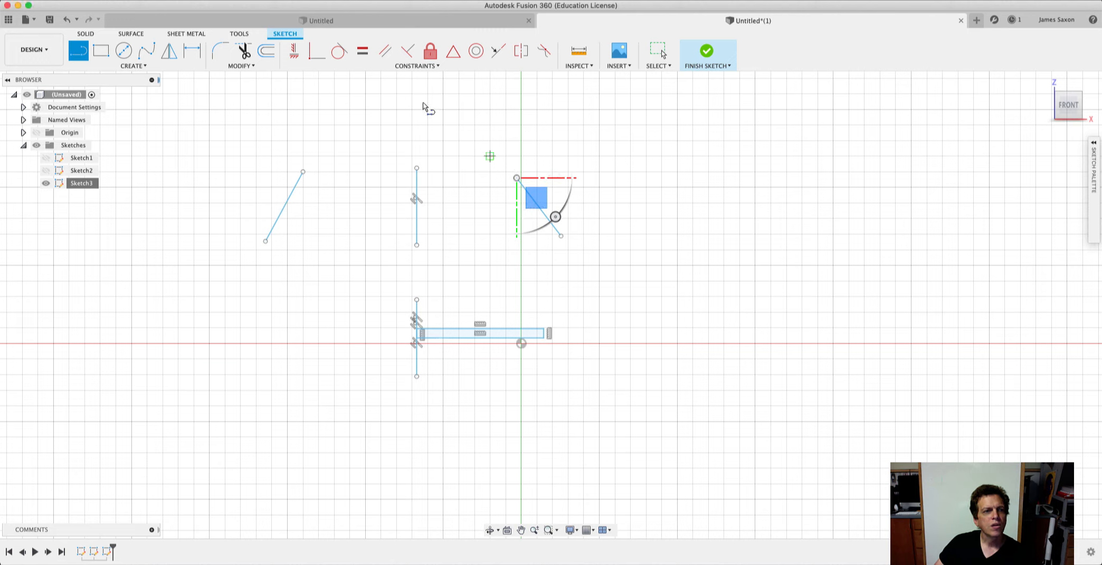
# Apply a Symmetry constraint to the two slanted lines, using the upper vertical line between them as the symmetry line.
pyautogui.click(438, 65)
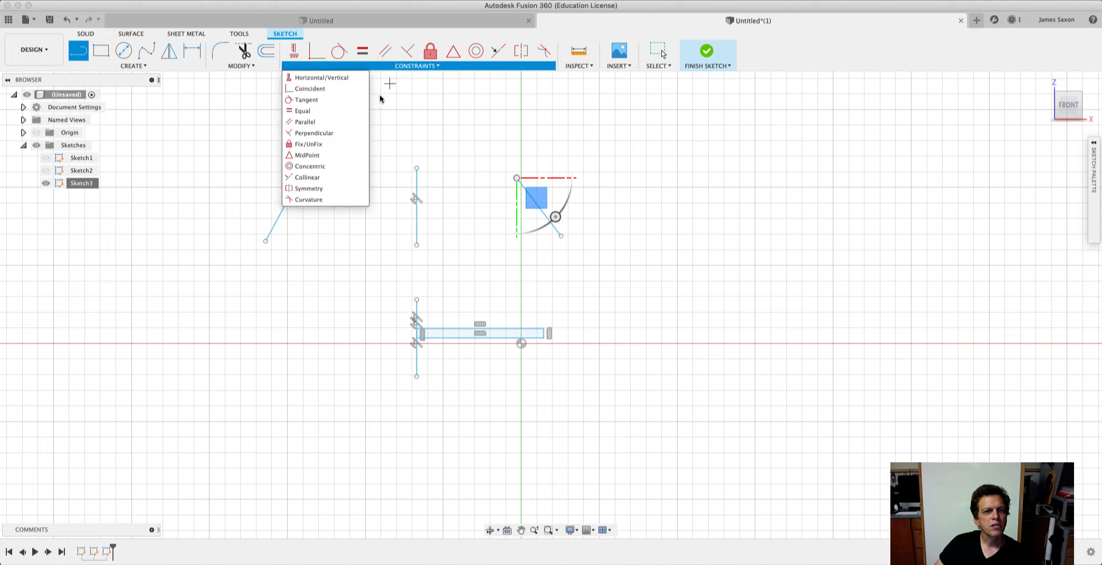
pyautogui.click(314, 189)
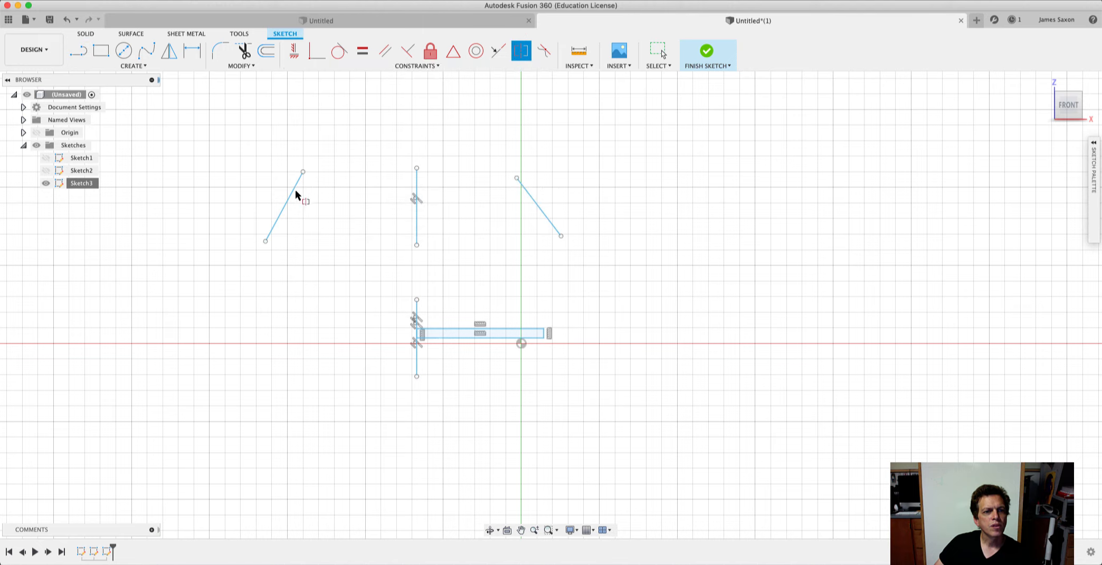
pyautogui.click(289, 198)
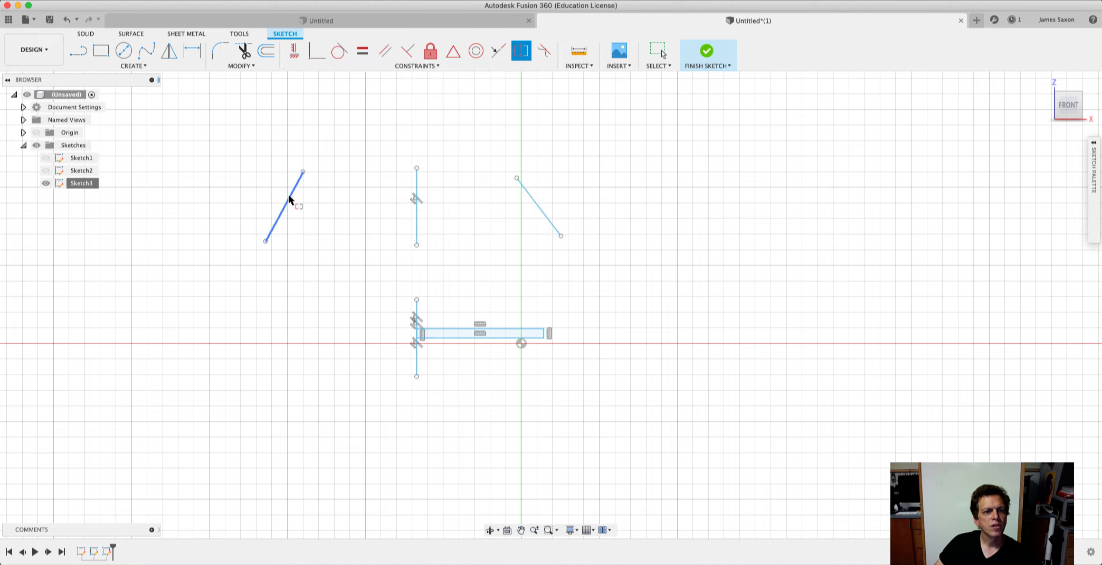
pyautogui.click(536, 206)
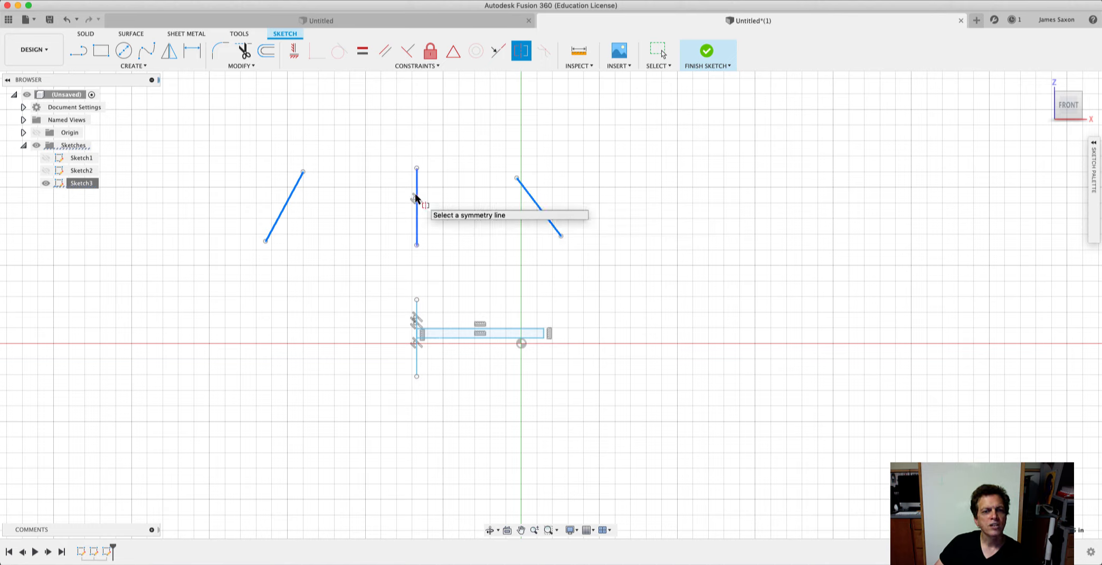
pyautogui.click(416, 195)
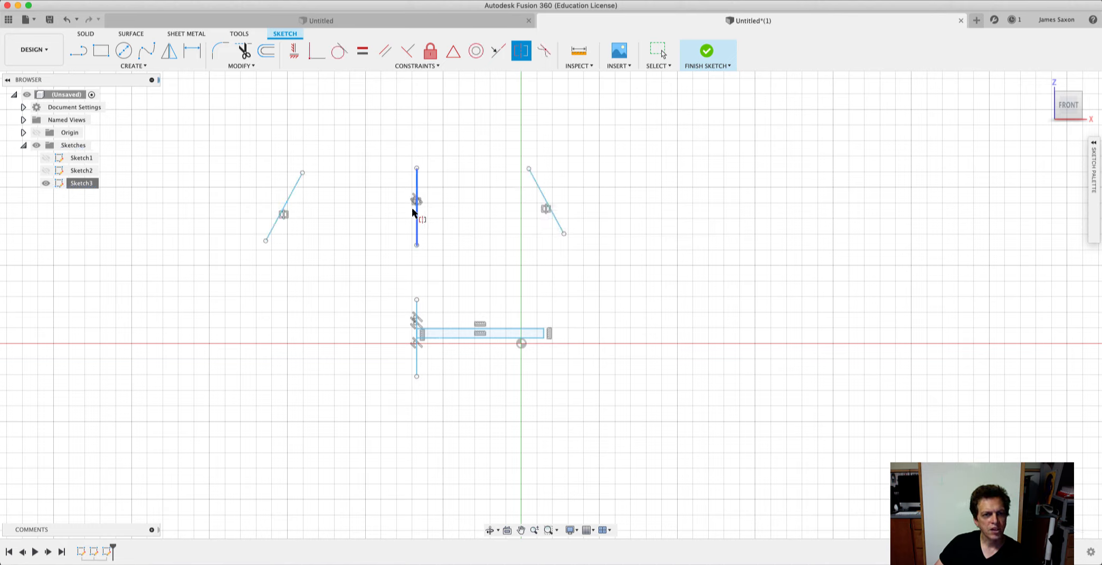
# Finish the sketch and test the Symmetry constraint by moving the right slanted line and the left slanted line's upper endpoint.
pyautogui.click(710, 51)
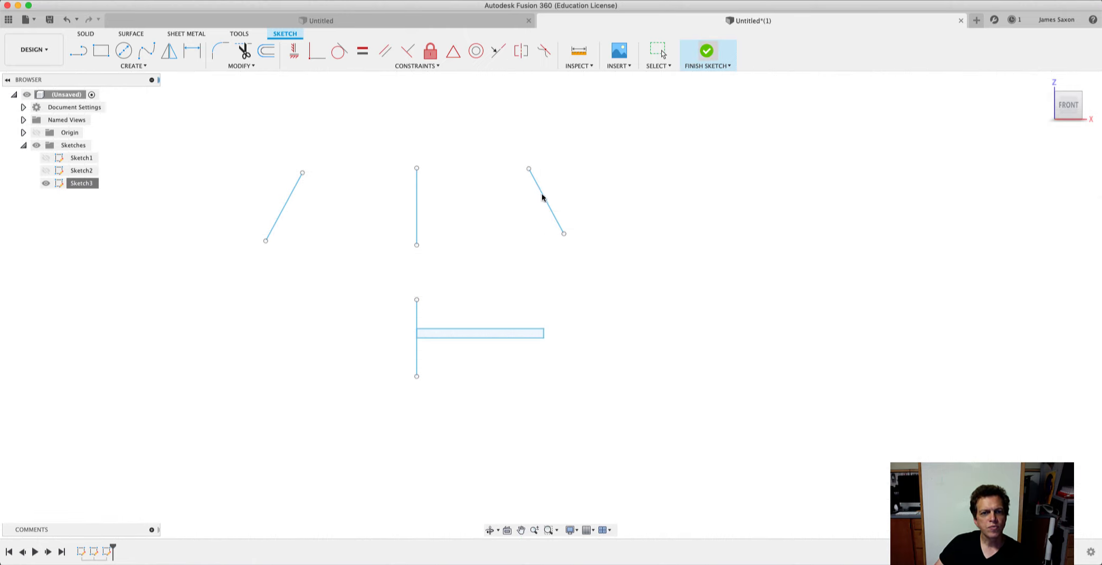
pyautogui.moveTo(543, 192)
pyautogui.mouseDown()
pyautogui.moveTo(592, 176)
pyautogui.moveTo(484, 217)
pyautogui.moveTo(528, 195)
pyautogui.moveTo(476, 210)
pyautogui.moveTo(518, 200)
pyautogui.mouseUp()
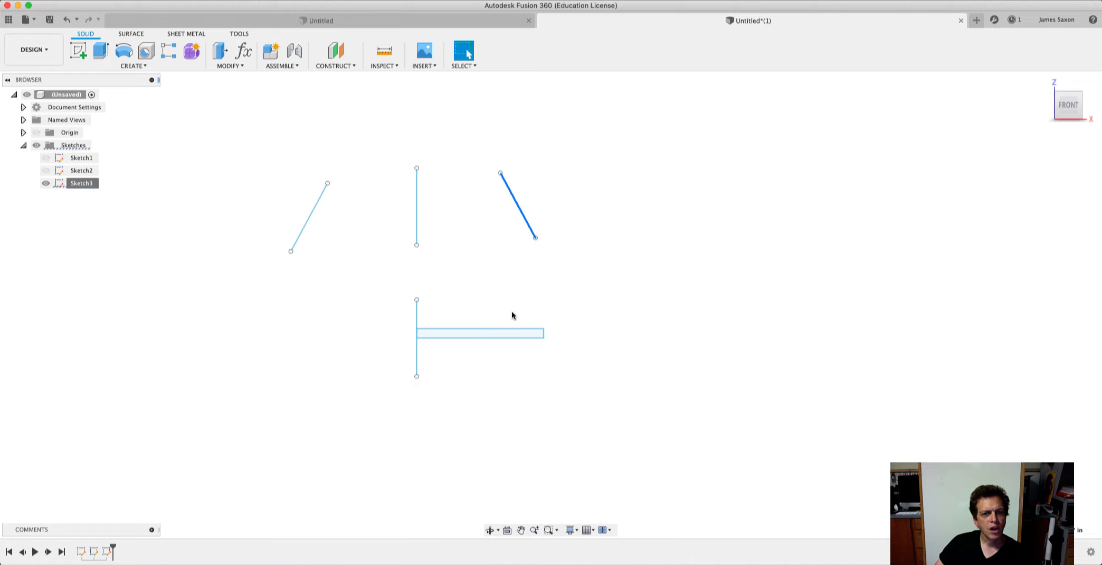
pyautogui.click(535, 239)
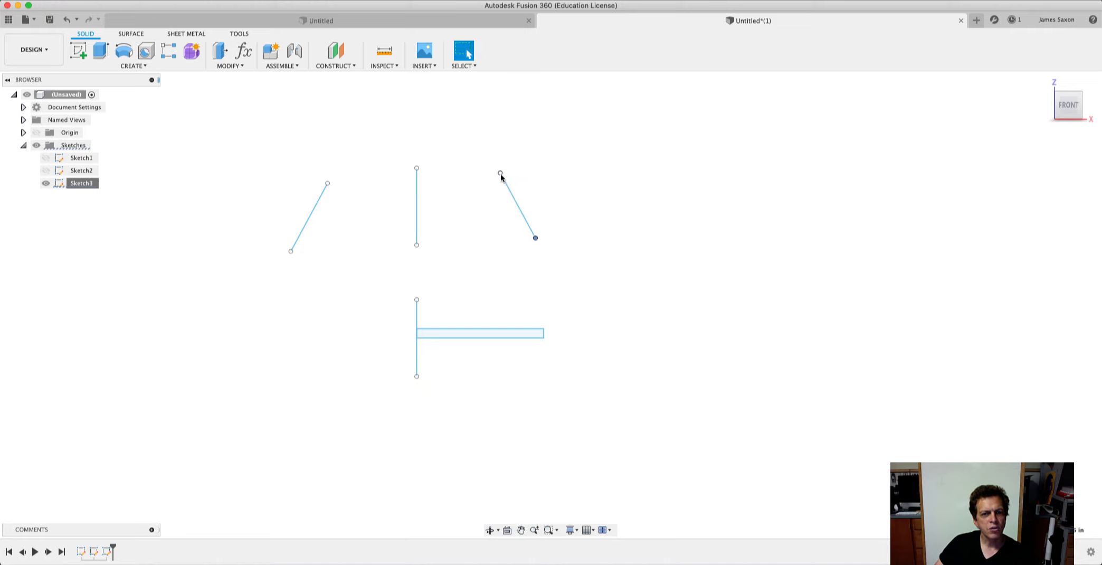
pyautogui.click(500, 172)
pyautogui.moveTo(327, 183); pyautogui.dragTo(412, 117)
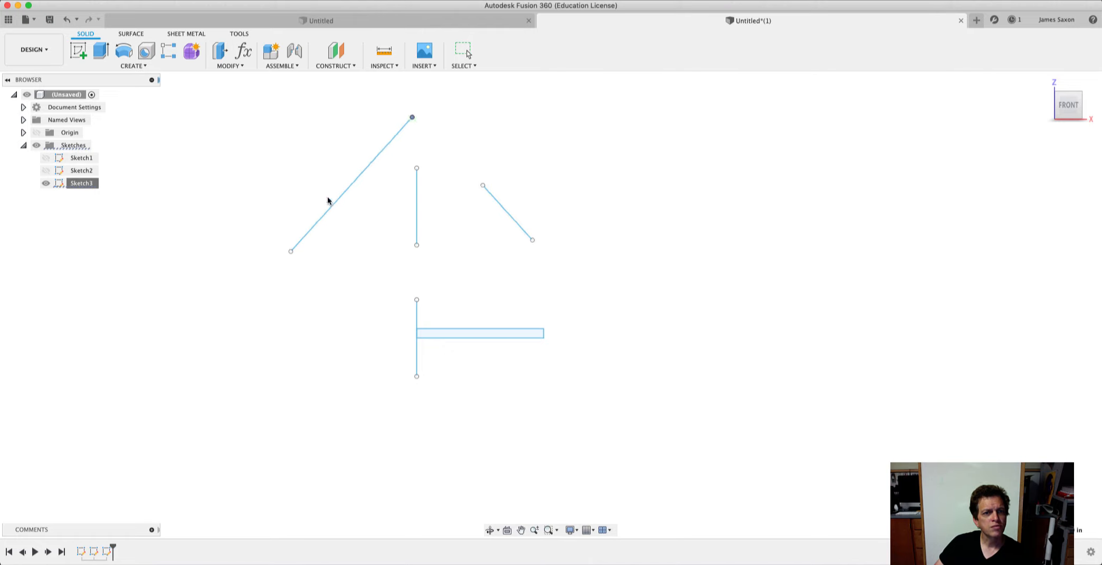
pyautogui.moveTo(327, 200); pyautogui.dragTo(372, 146)
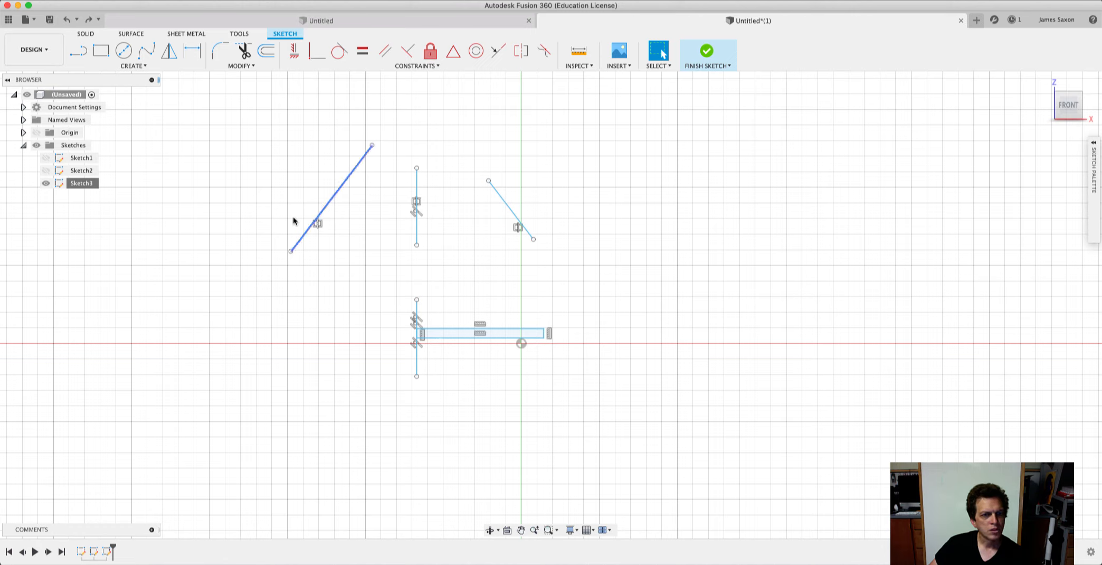
# Draw two separate lines right of the origin: a slanted one rising to the right and a steep one about 3.7 in long, farther right and lower.
pyautogui.press('l')
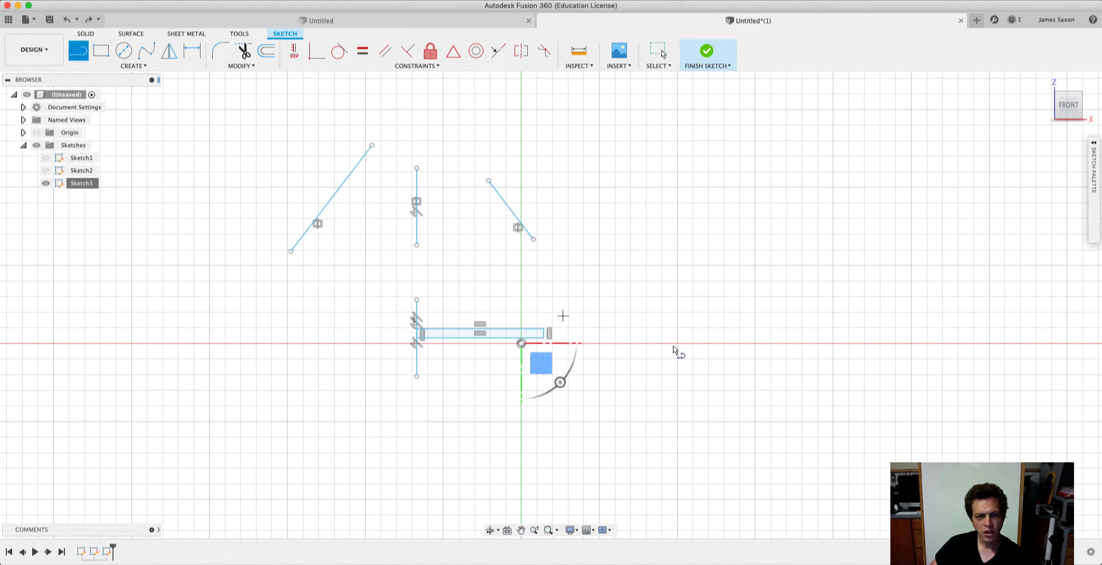
pyautogui.click(646, 265)
pyautogui.click(746, 188)
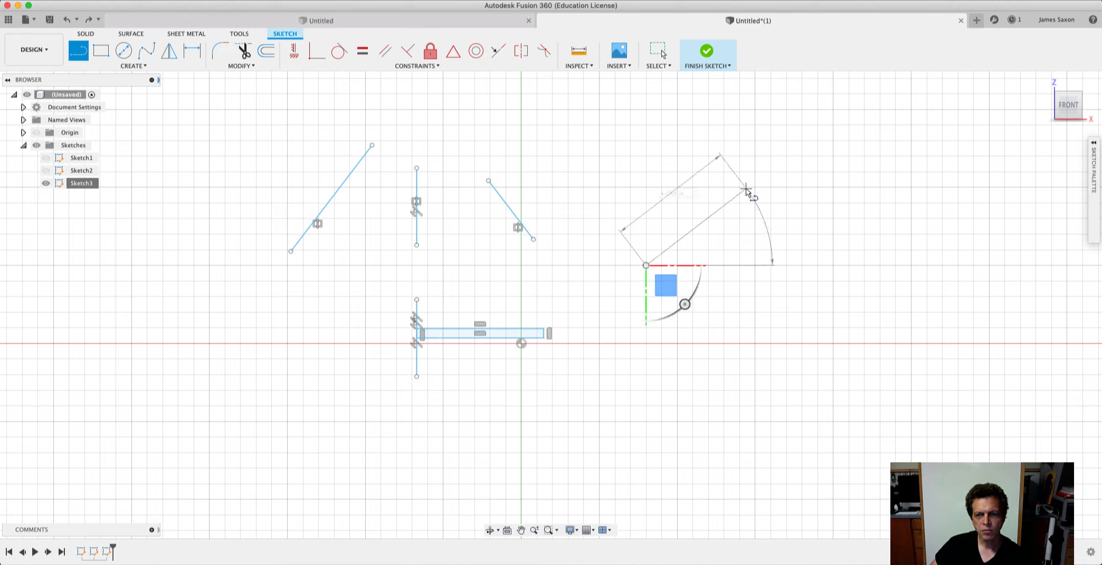
pyautogui.click(784, 189)
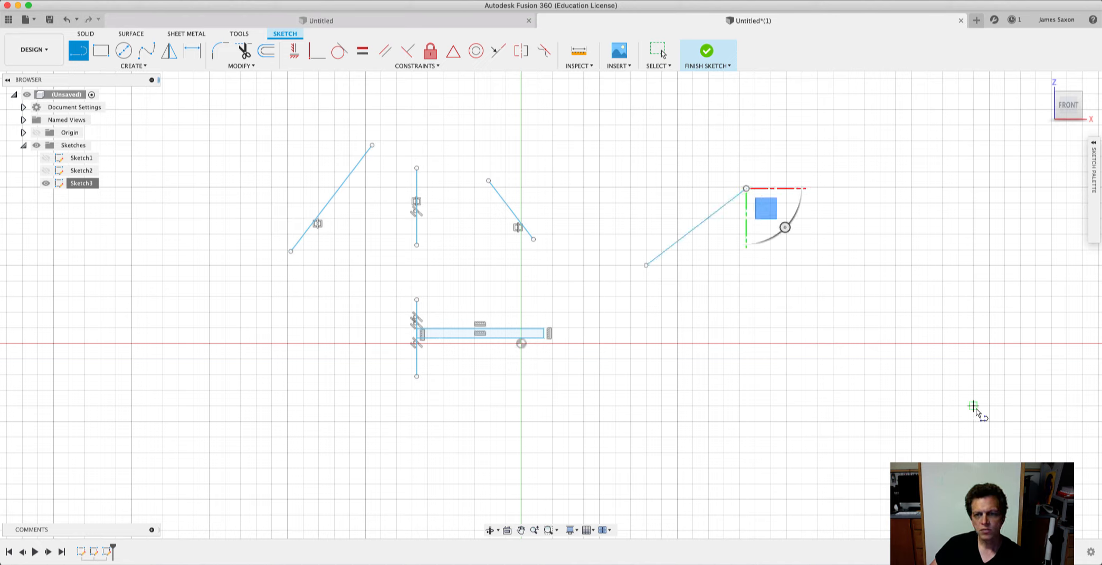
pyautogui.click(990, 421)
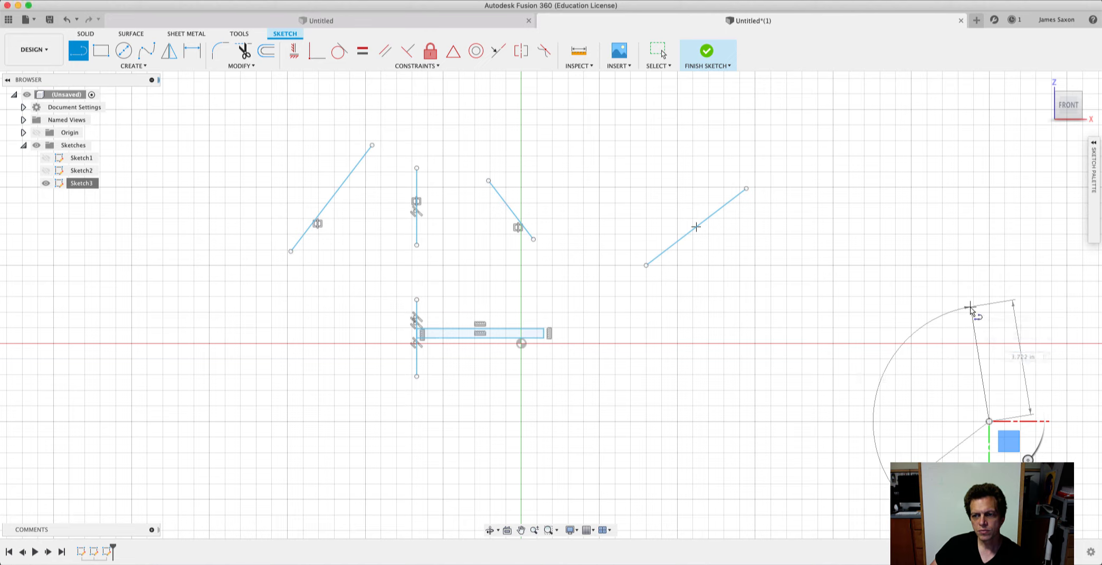
pyautogui.click(971, 307)
pyautogui.click(1008, 307)
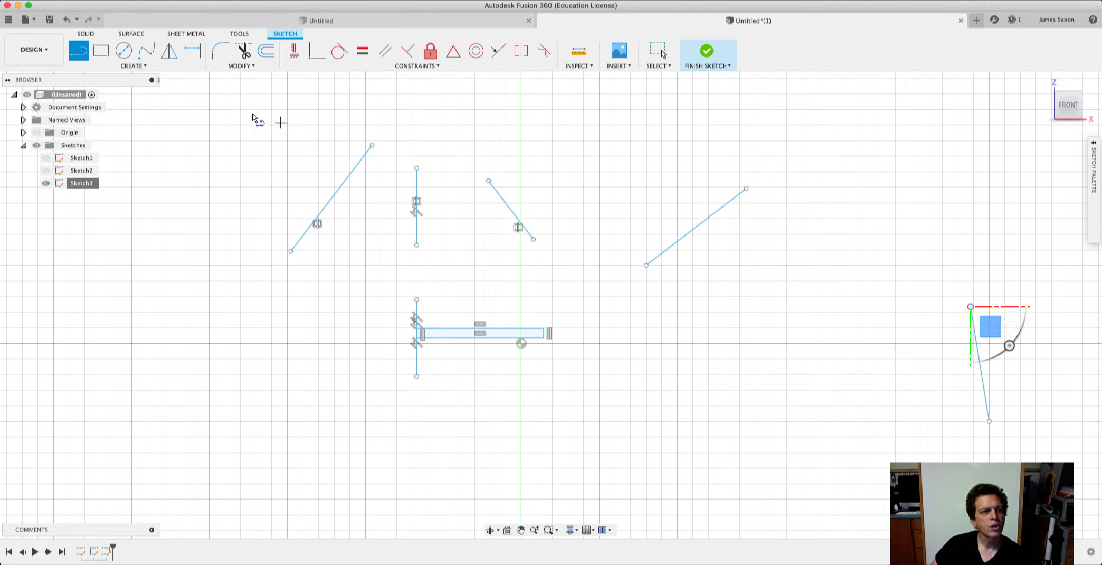
# Join the upper endpoints of the two new lines with a fit point spline and bend its lower end outward using the tangent handle.
pyautogui.click(145, 52)
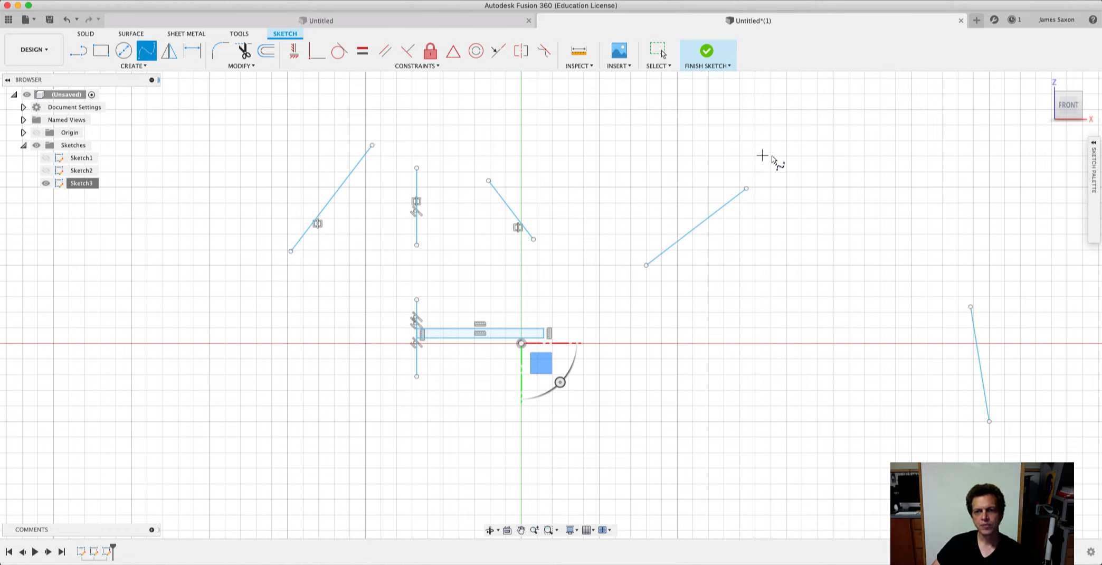
pyautogui.click(747, 189)
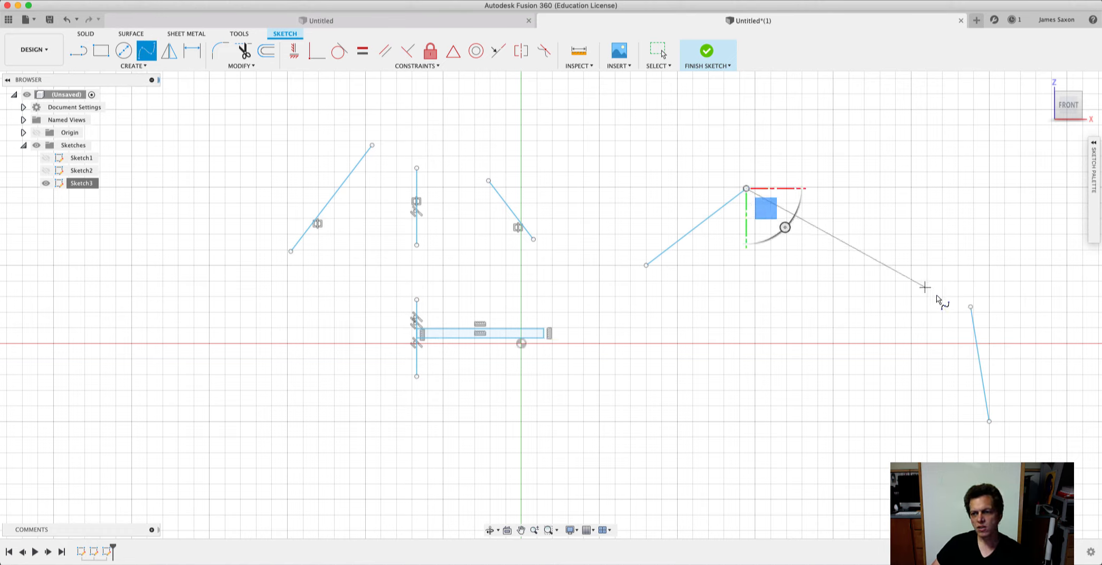
pyautogui.click(973, 309)
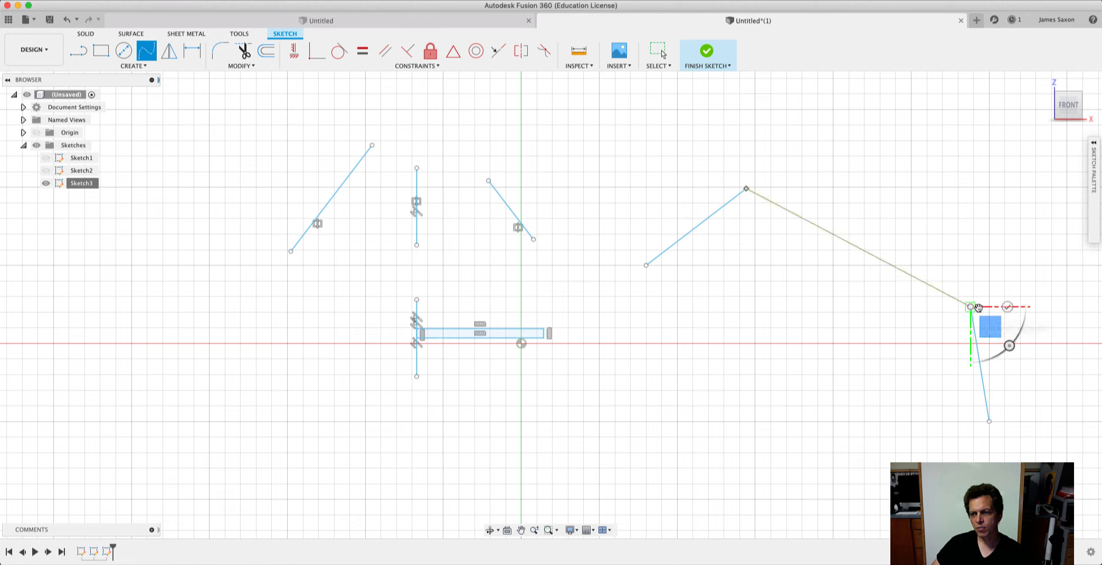
pyautogui.click(1007, 307)
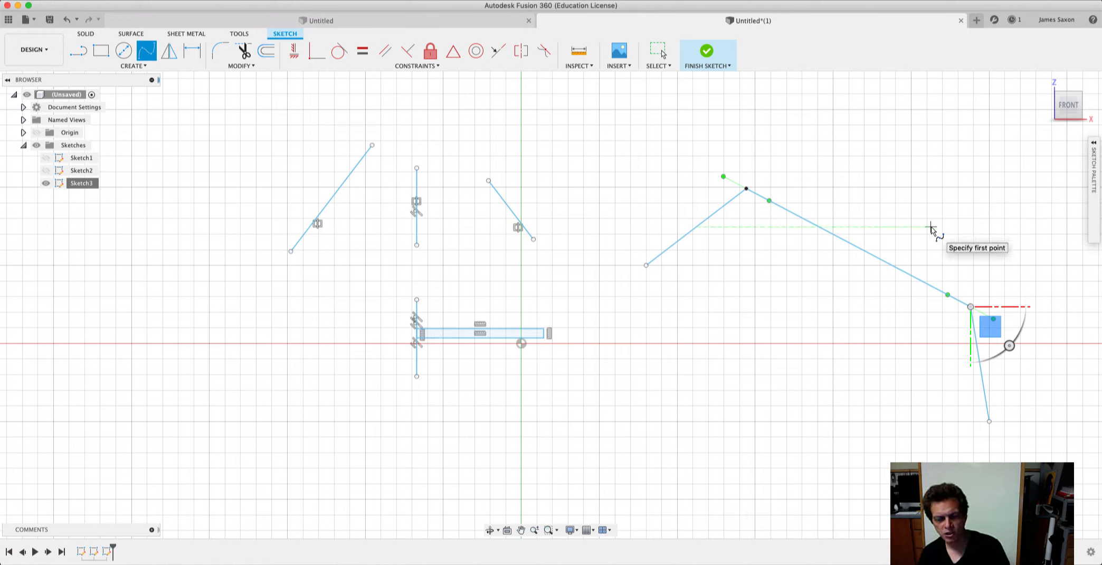
pyautogui.press('Escape')
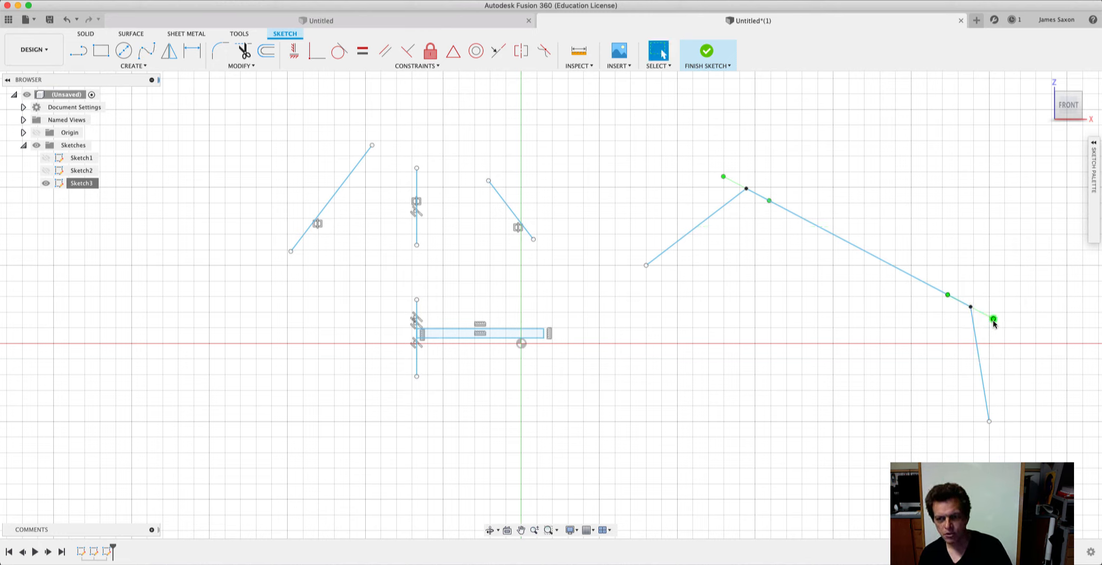
pyautogui.moveTo(993, 320)
pyautogui.mouseDown()
pyautogui.moveTo(980, 350)
pyautogui.moveTo(1004, 278)
pyautogui.moveTo(993, 335)
pyautogui.moveTo(973, 344)
pyautogui.moveTo(980, 326)
pyautogui.mouseUp()
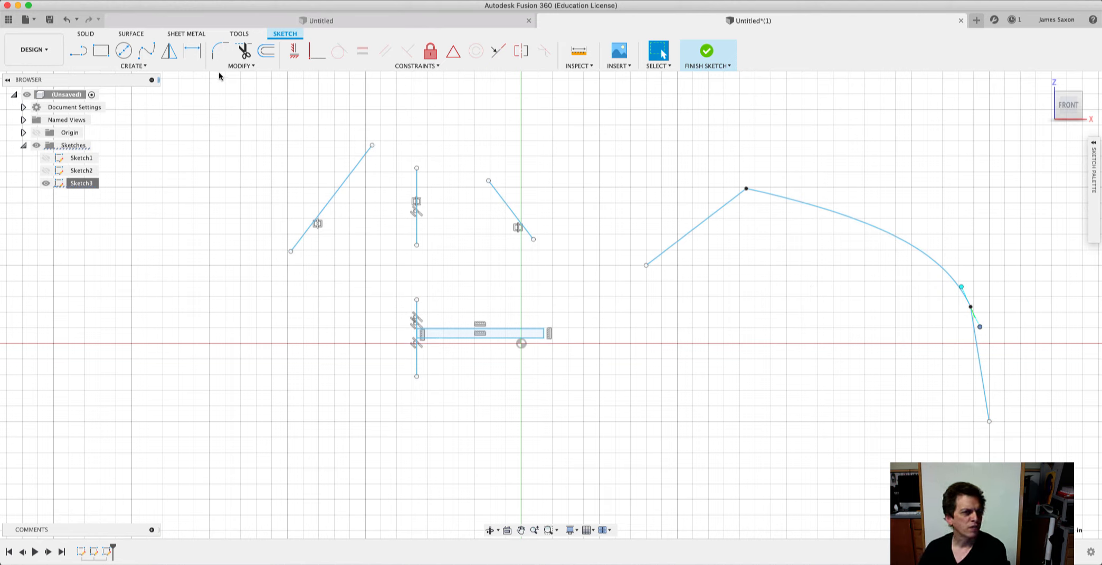
pyautogui.click(583, 146)
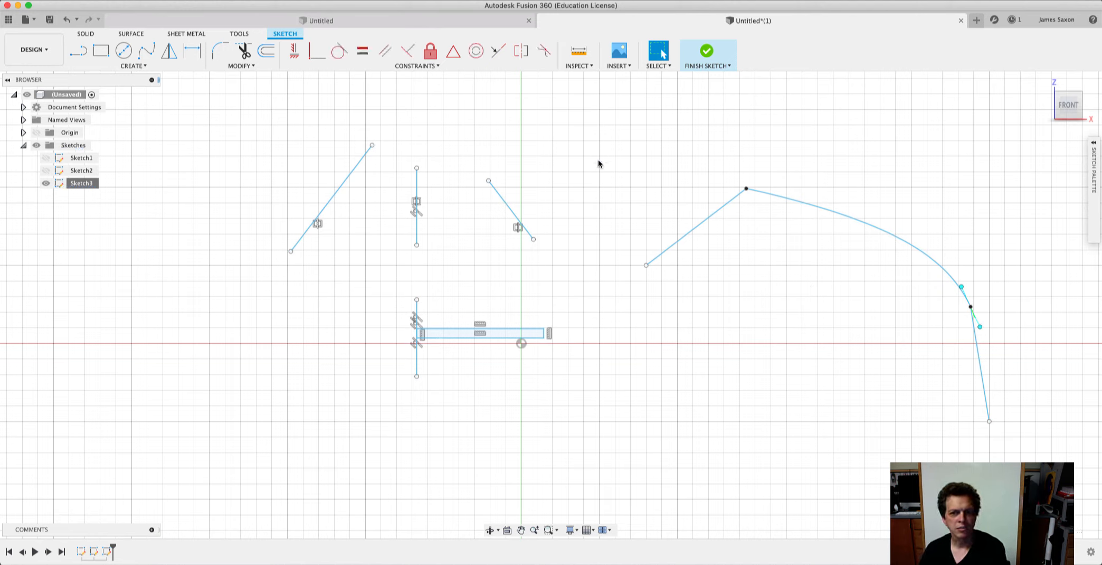
# Apply Curvature constraints between the spline and each of the two lines joined to its ends.
pyautogui.click(436, 65)
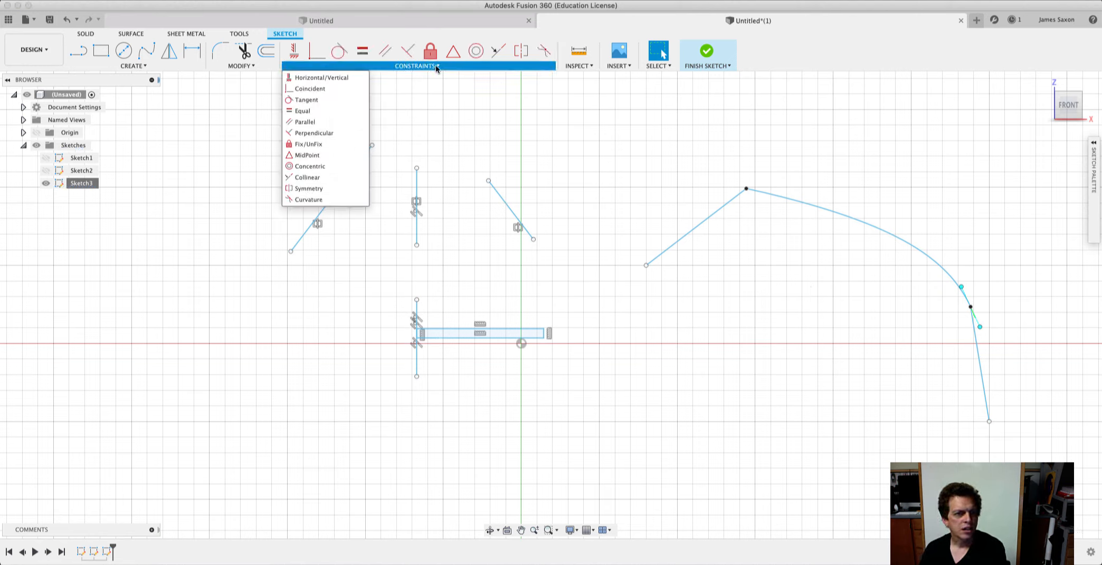
pyautogui.click(304, 200)
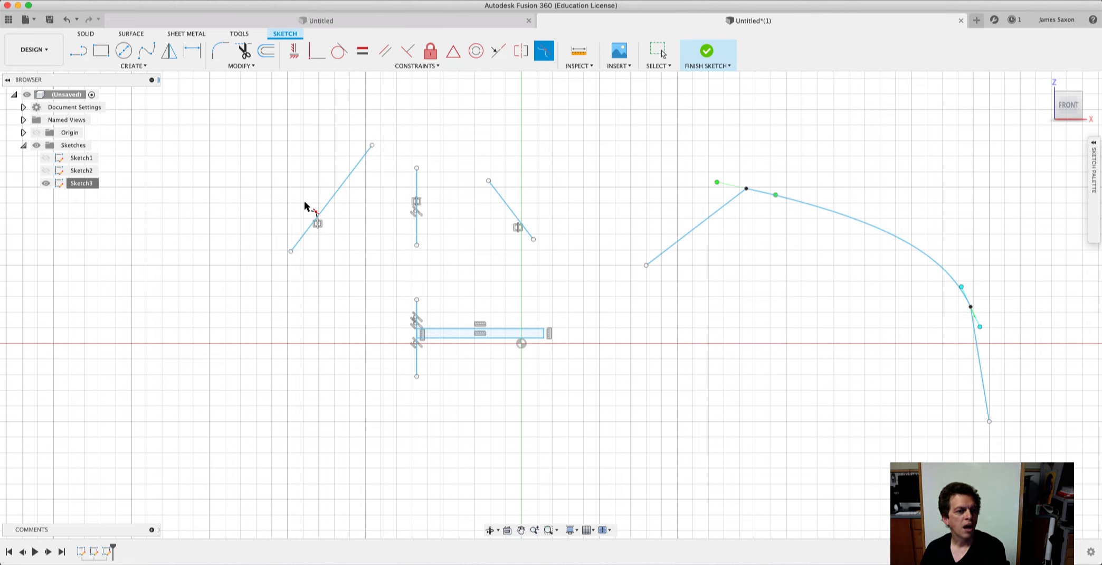
pyautogui.click(706, 230)
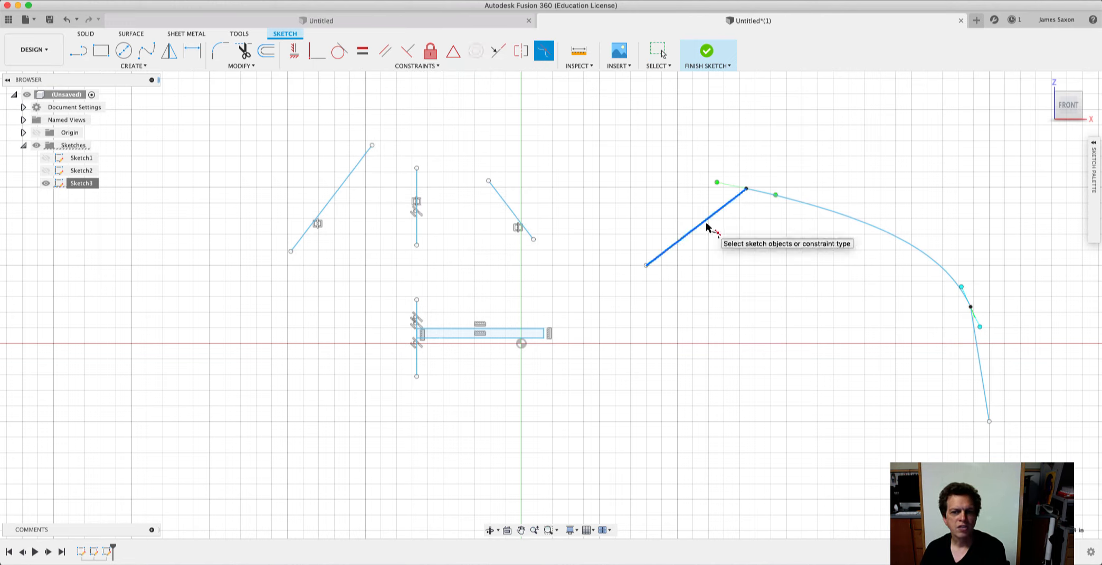
pyautogui.click(815, 206)
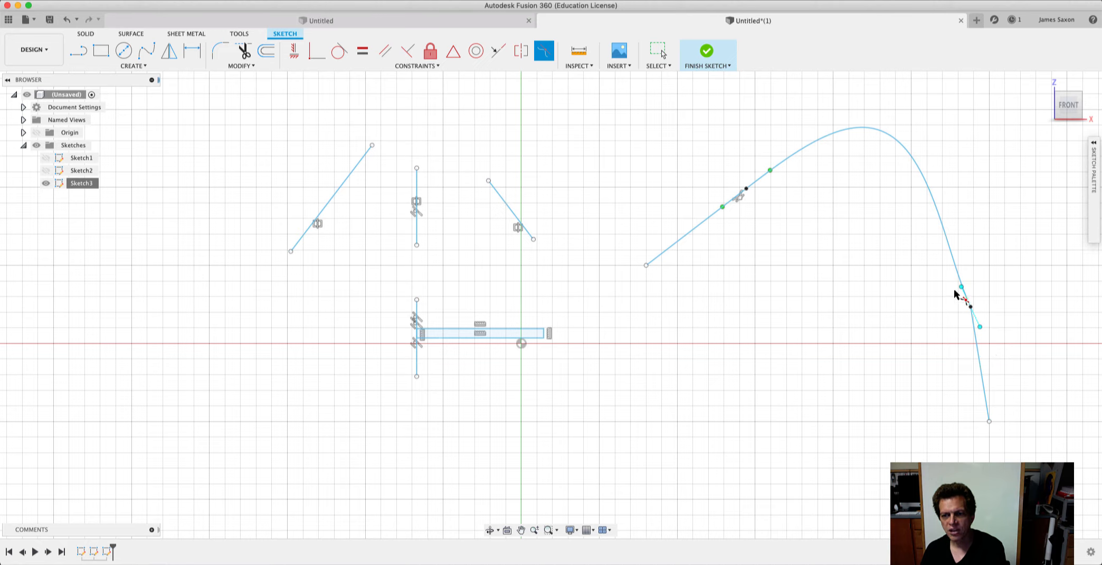
pyautogui.click(981, 366)
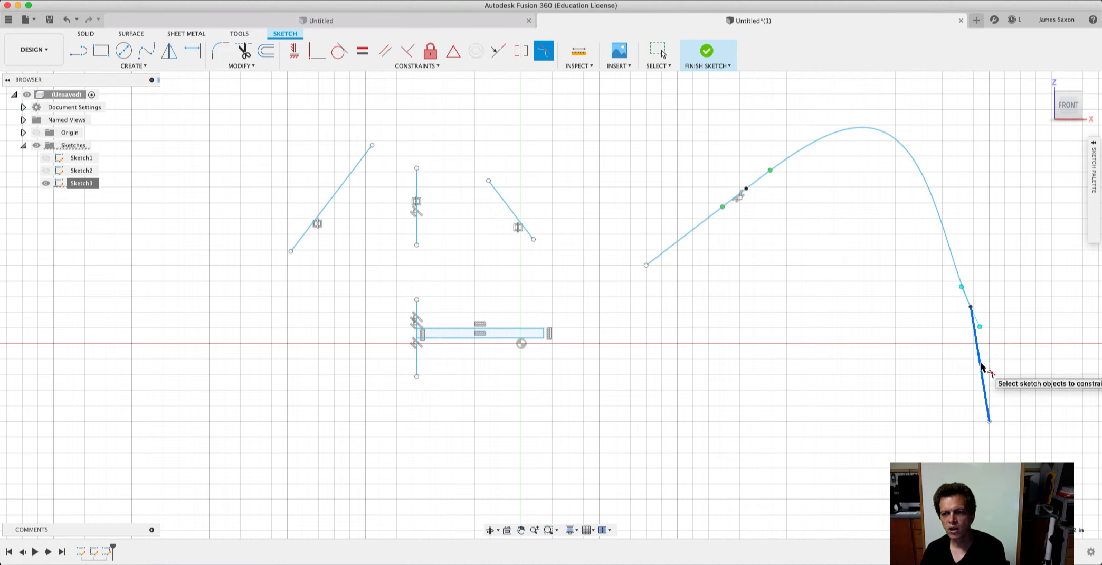
pyautogui.click(940, 218)
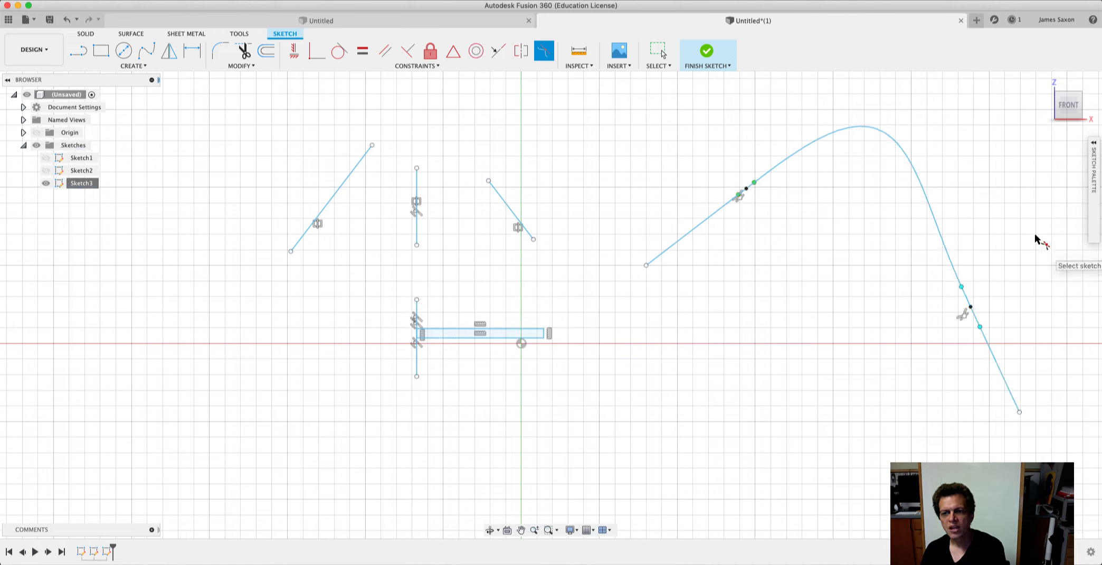